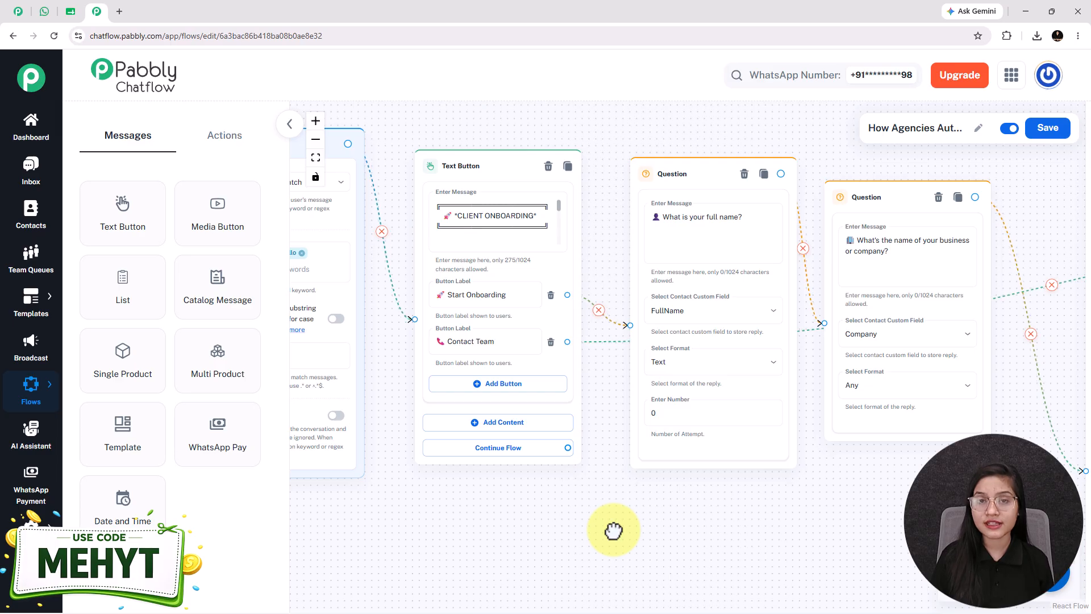
drag(629, 514, 570, 514)
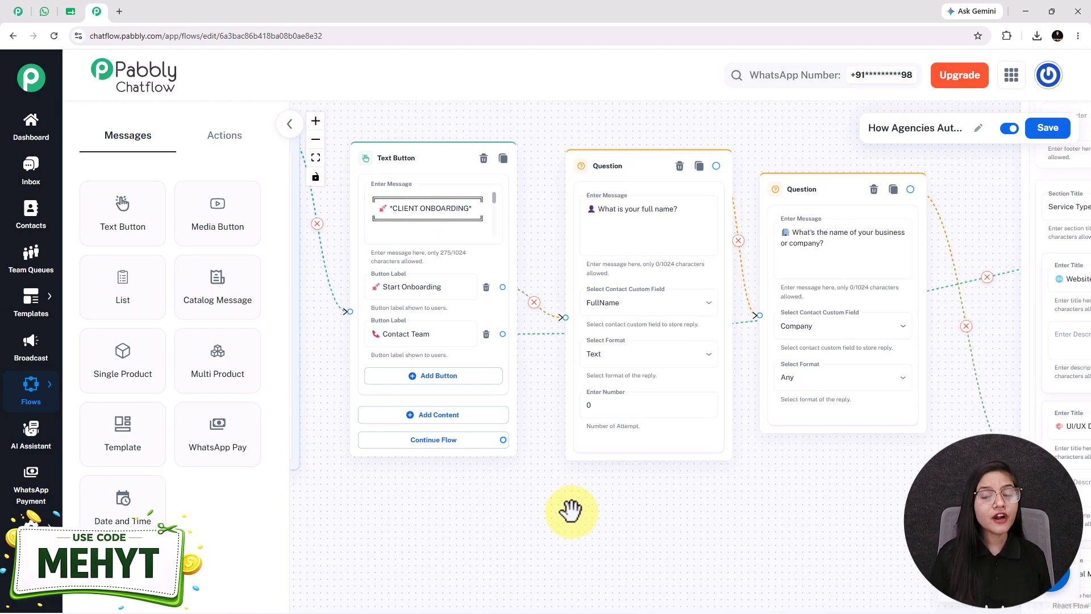
drag(570, 510, 732, 527)
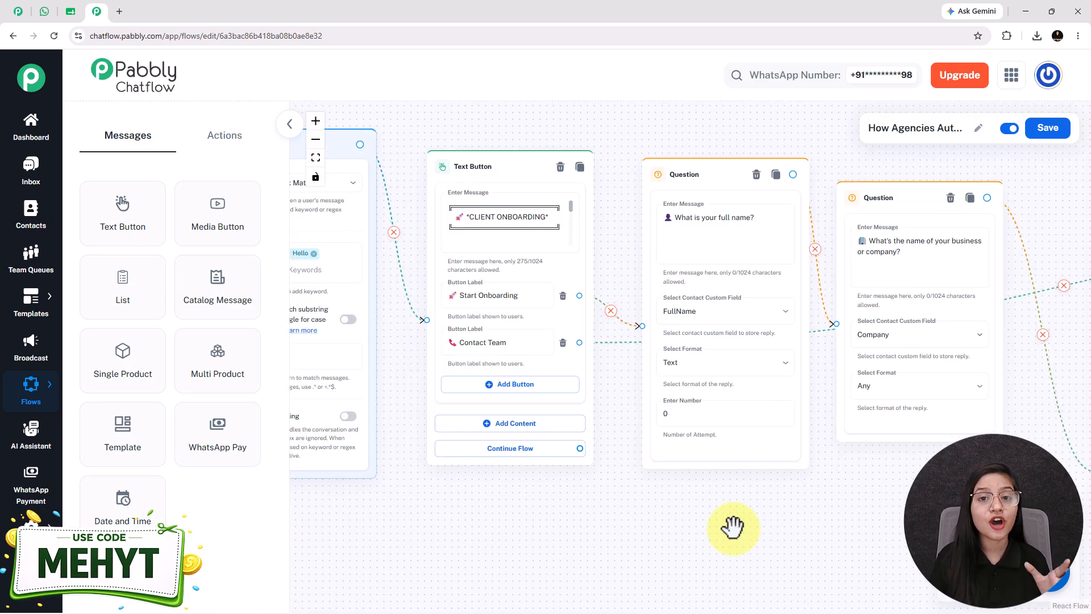
- Switch to WhatsApp Web and send the message "onboarding" to the Pabbly Chatflow Chatbot
click(44, 12)
text(onboarding)
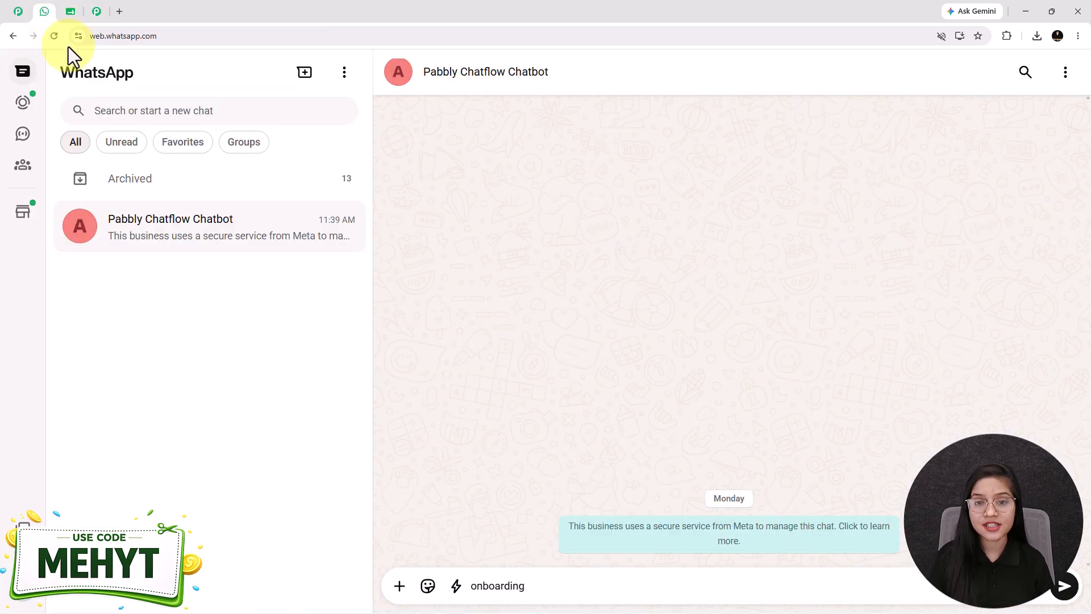
key(Return)
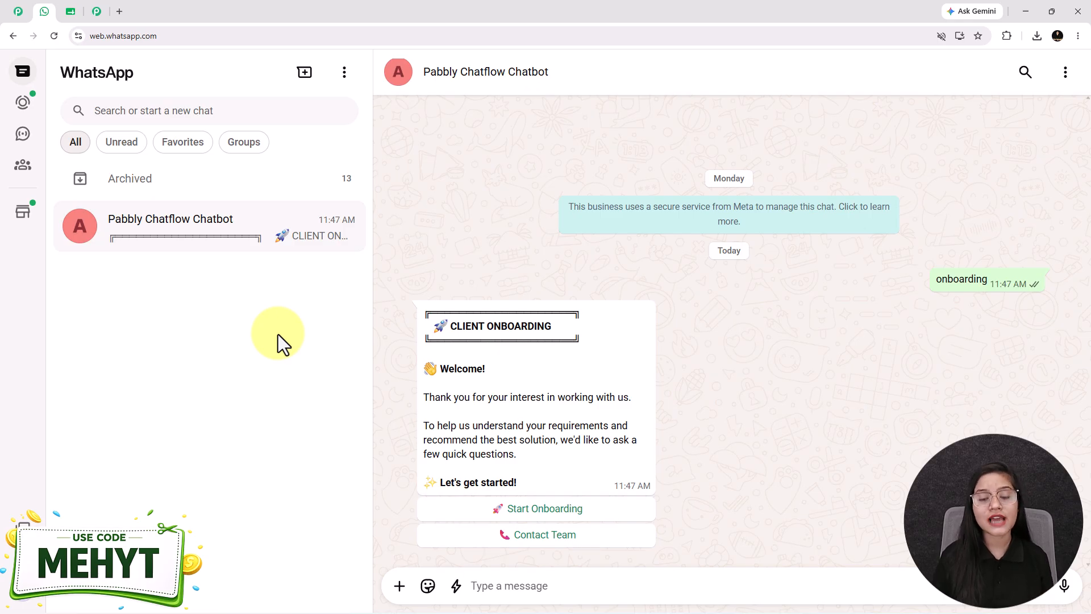
- Start the onboarding in the chat, answer the full-name question and open the list of services
click(545, 508)
click(483, 591)
text(Test User)
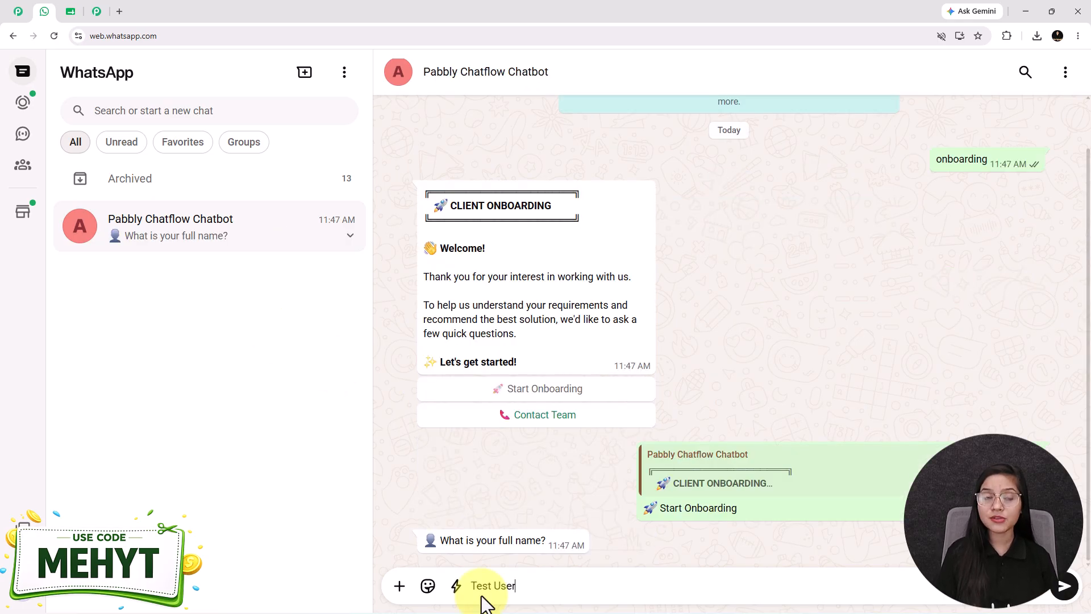
key(Return)
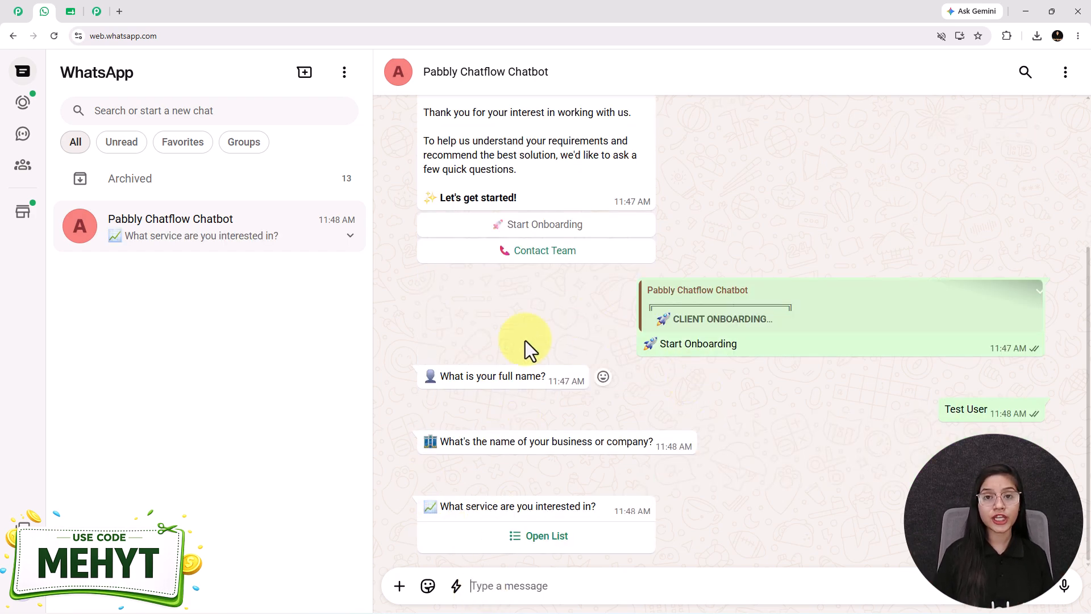
click(545, 540)
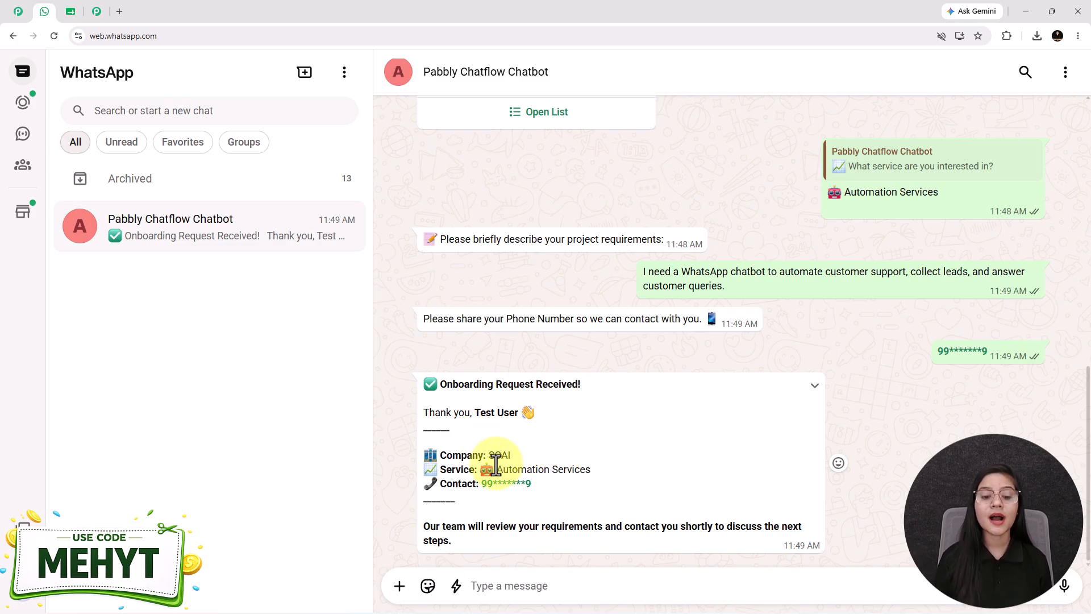
- Review the onboarding conversation from the welcome message to the final confirmation, and briefly look at the Pabbly Chatflow website
scroll(916, 280, up, 3)
scroll(878, 294, down, 3)
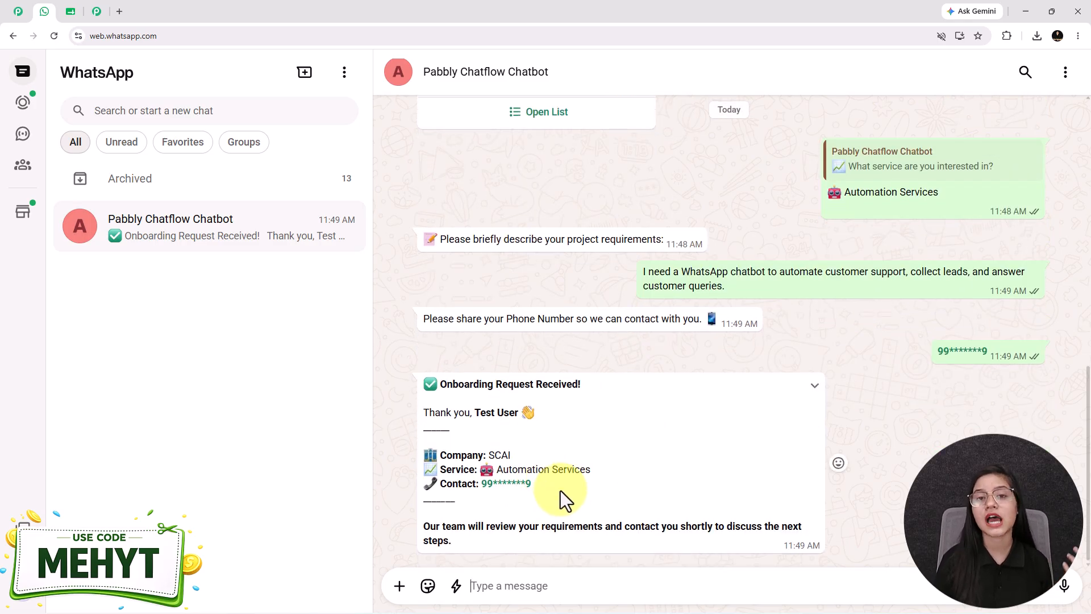
scroll(595, 436, up, 2)
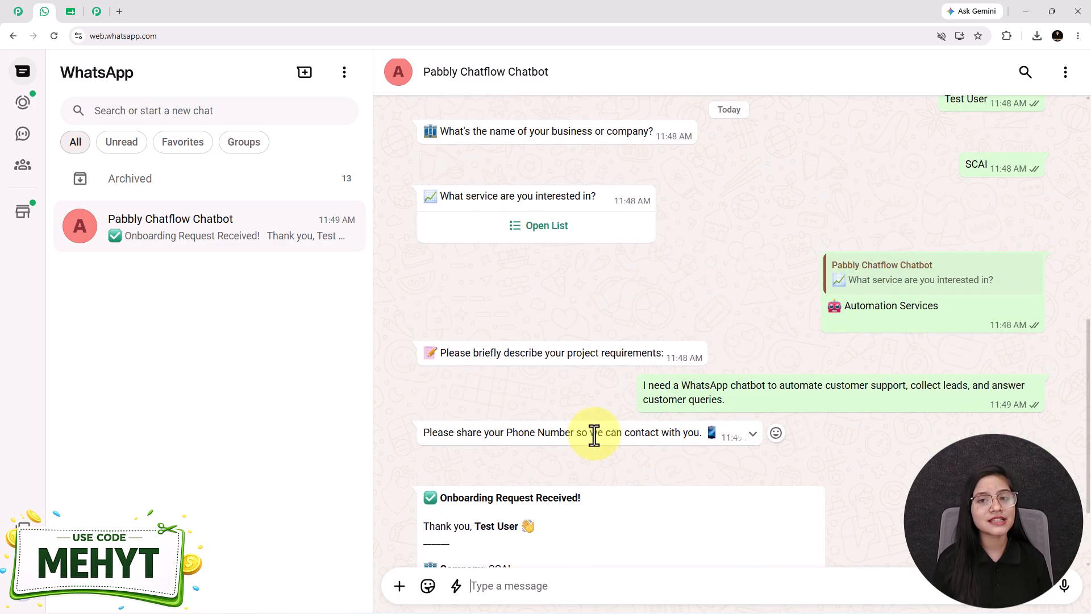
scroll(595, 436, up, 4)
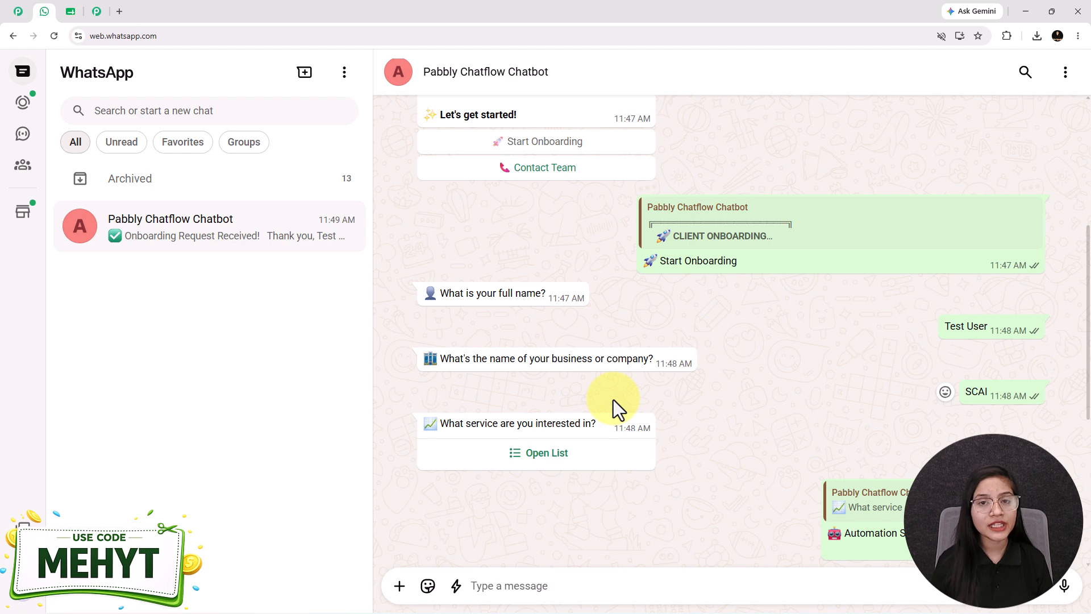
scroll(613, 374, up, 2)
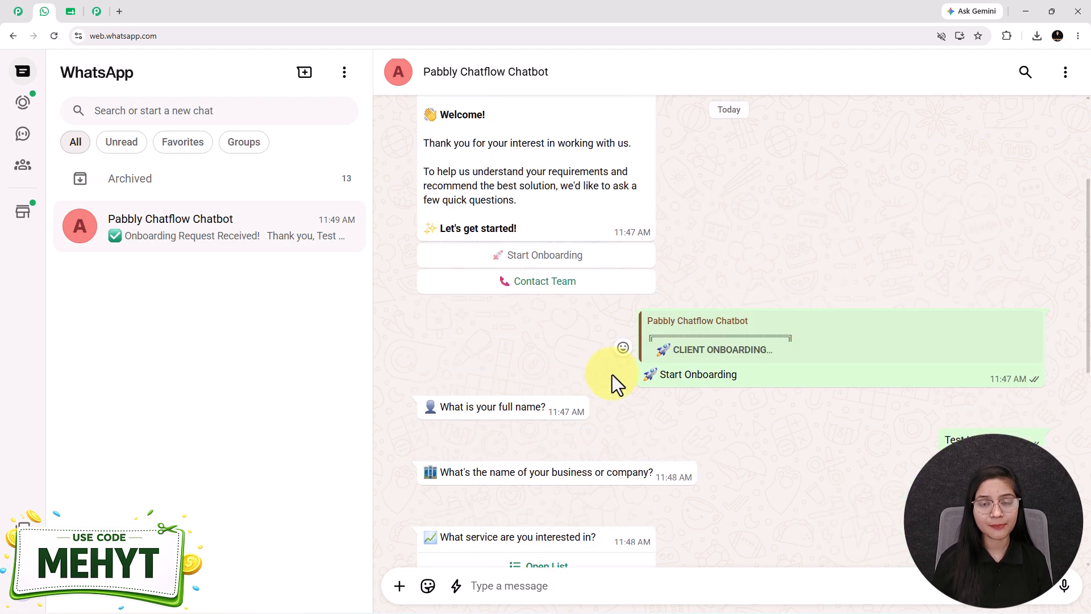
scroll(612, 374, down, 2)
scroll(612, 374, down, 1)
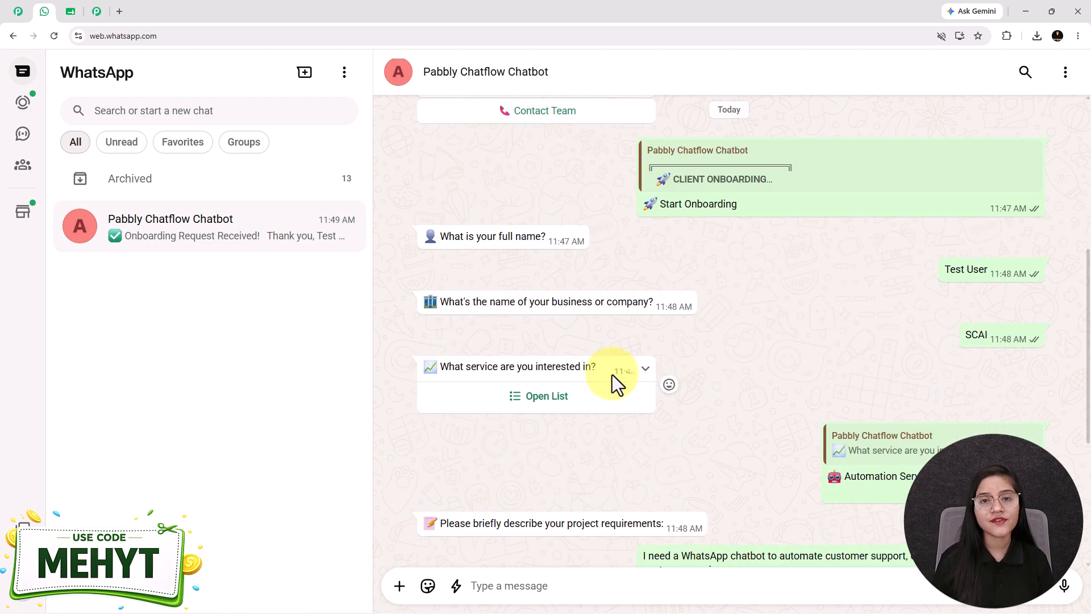
scroll(609, 376, down, 5)
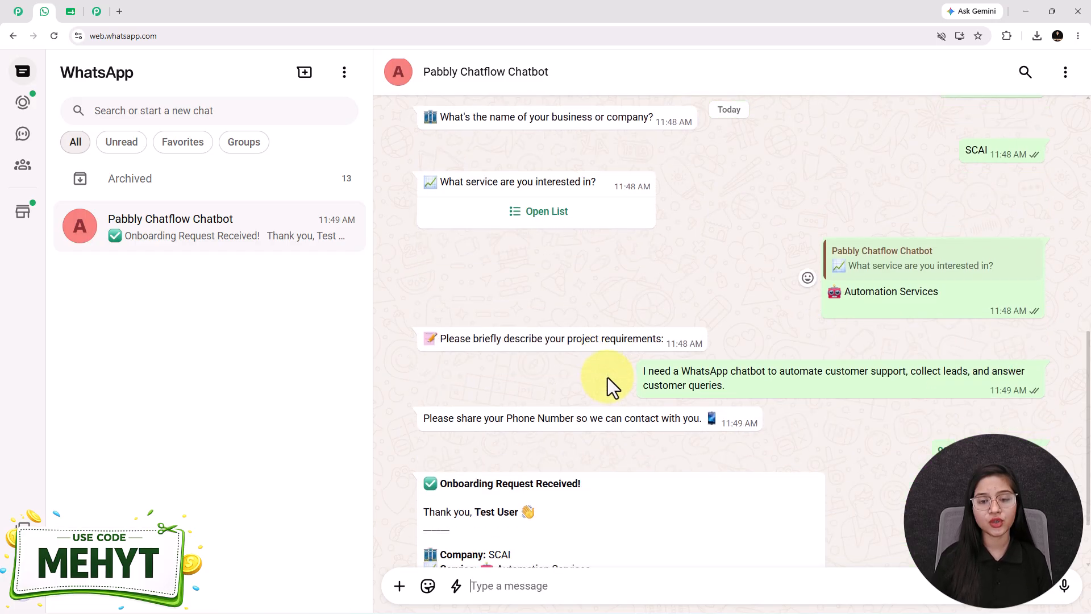
scroll(605, 380, up, 5)
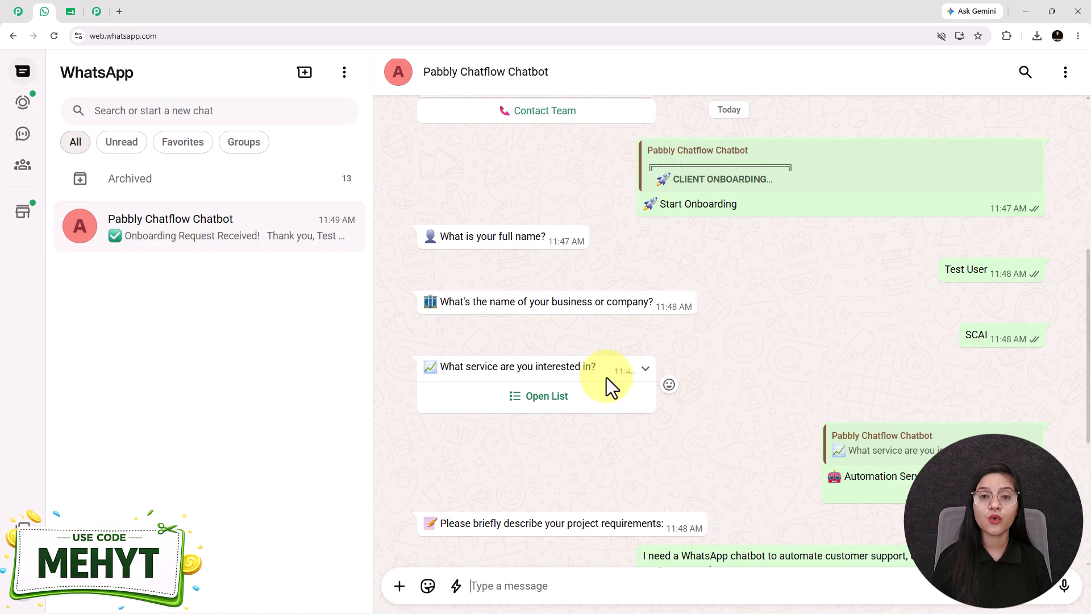
click(21, 14)
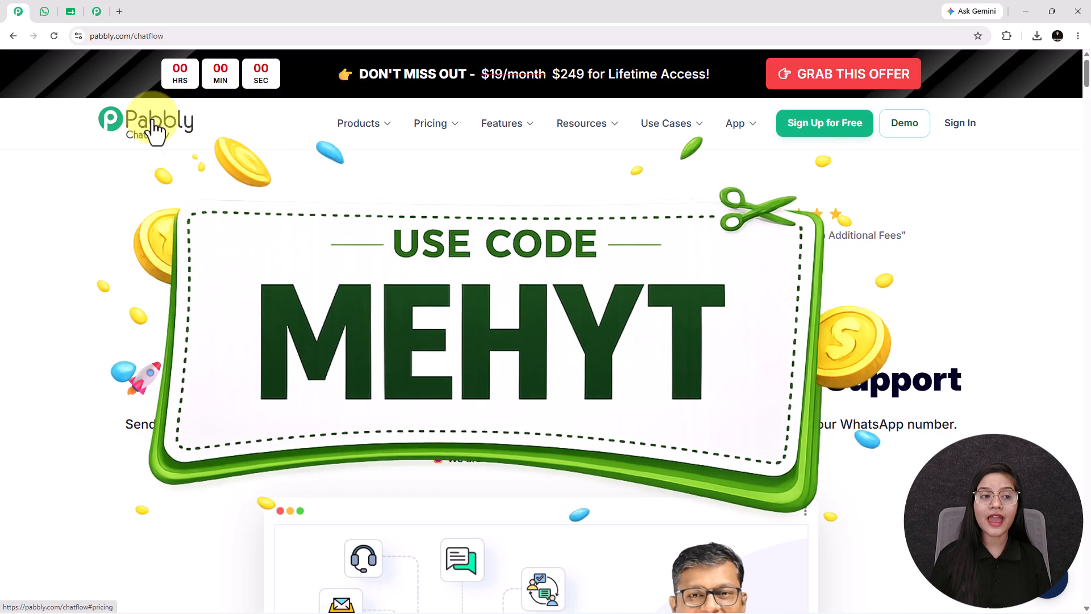
click(46, 12)
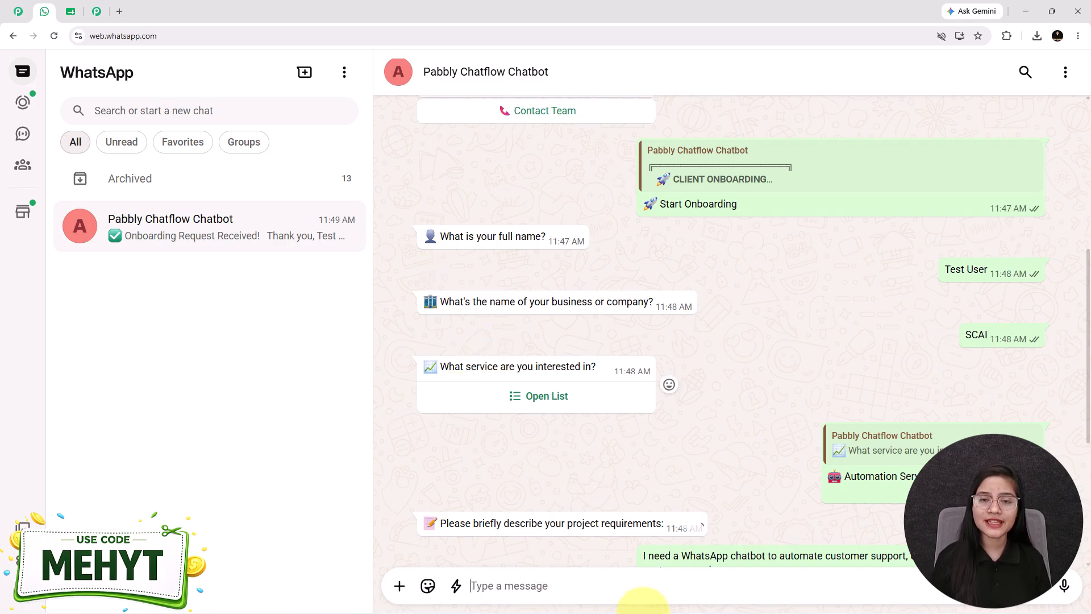
scroll(659, 427, up, 6)
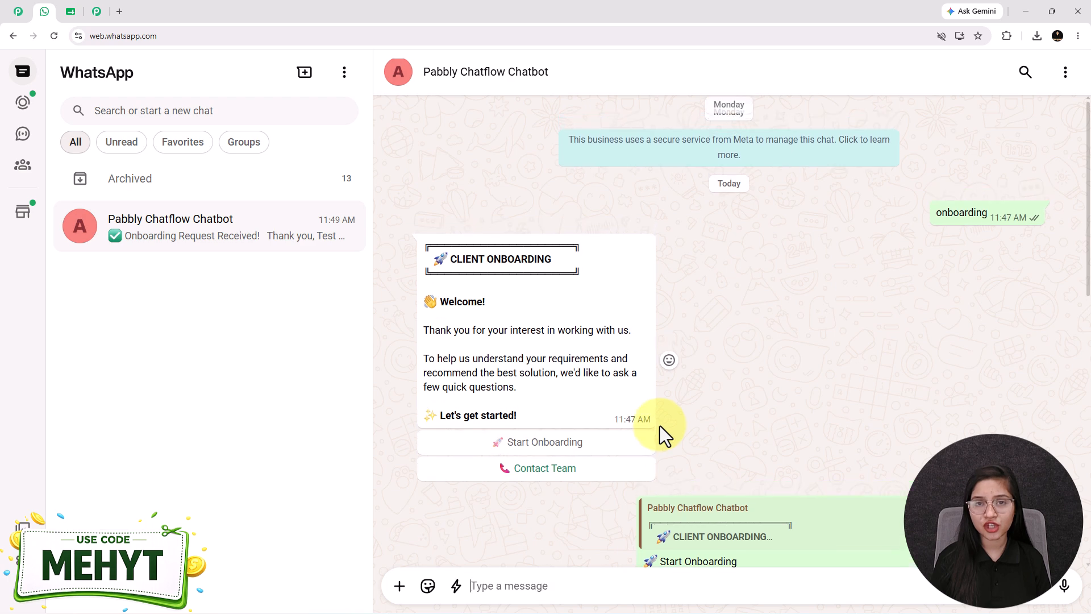
- Open pabbly.com/chatflow in a new browser tab and dismiss the limited-time offer pop-up
click(119, 10)
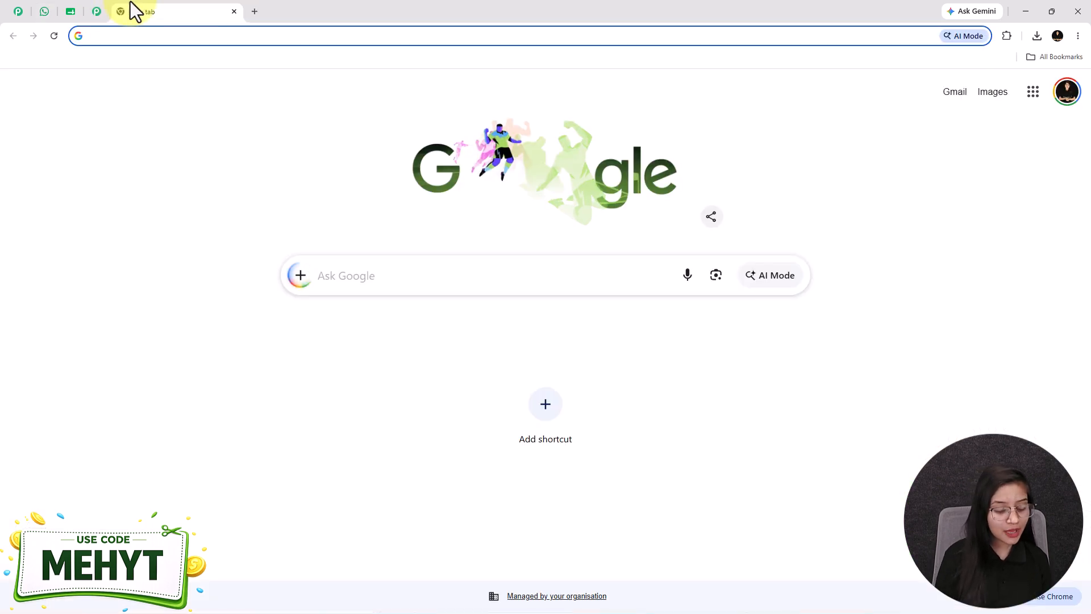
text(pabbly.com/chatflow)
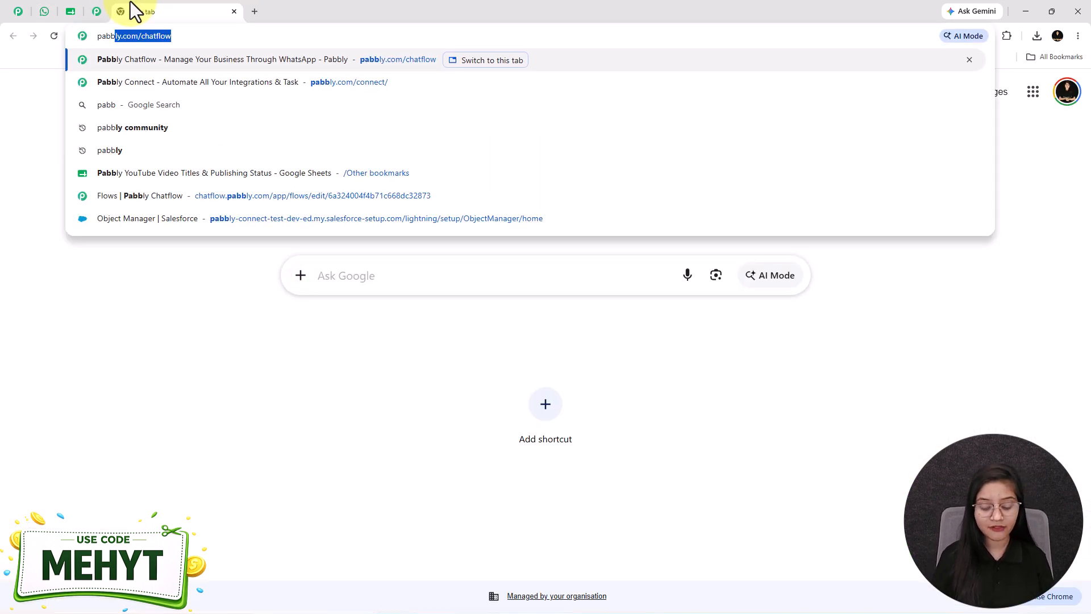
key(Return)
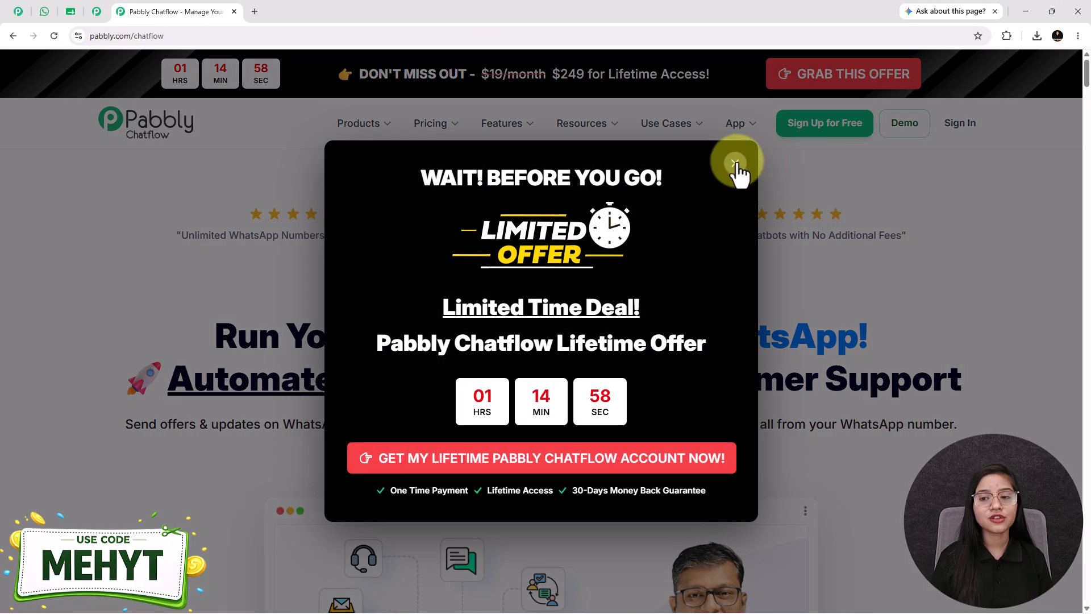
click(735, 163)
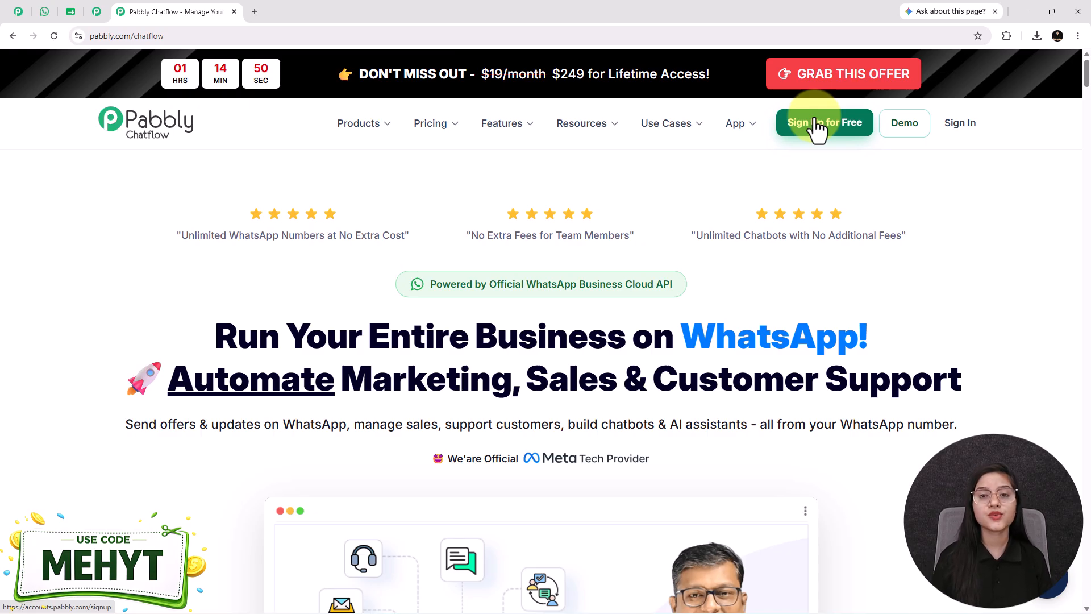
- Sign in to the Pabbly account and access the Pabbly Chatflow app
click(959, 126)
drag(221, 142, 77, 148)
drag(388, 257, 537, 258)
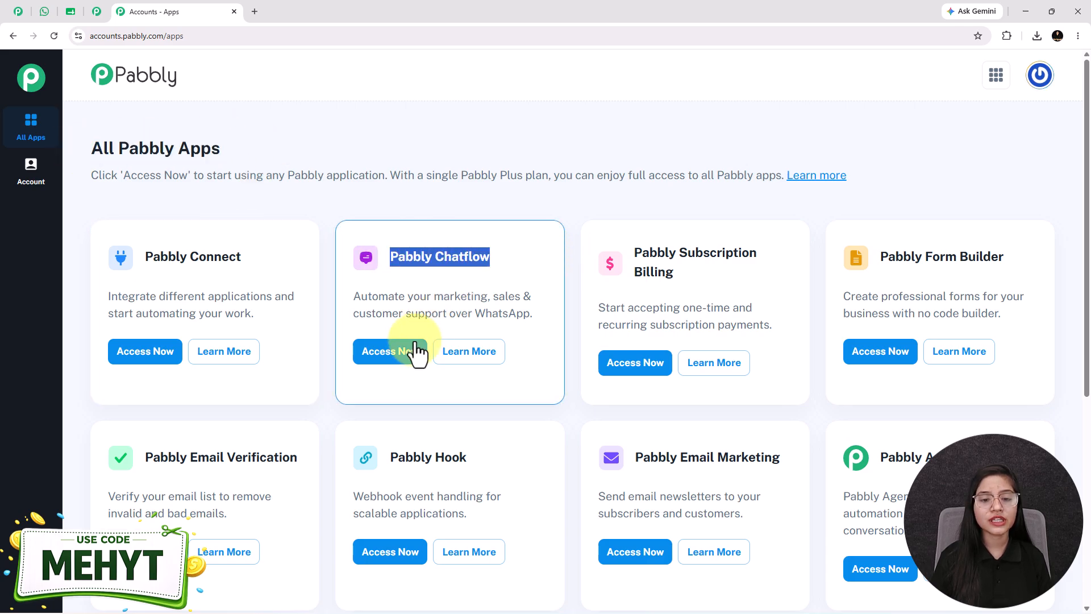
click(410, 346)
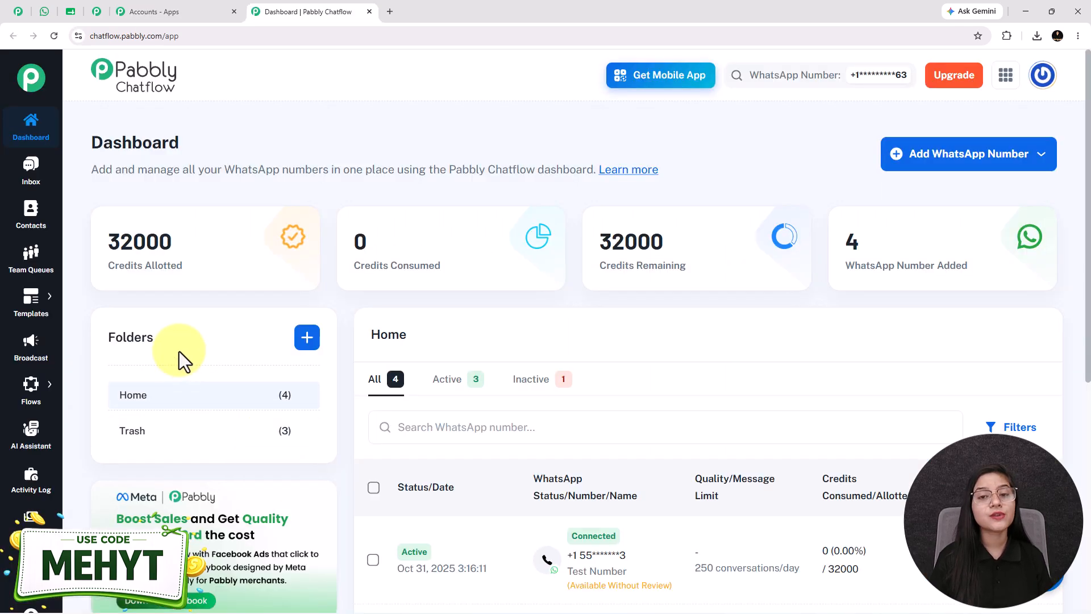
- Go to the Flow Builder page and add a new flow
mouse_move(168, 209)
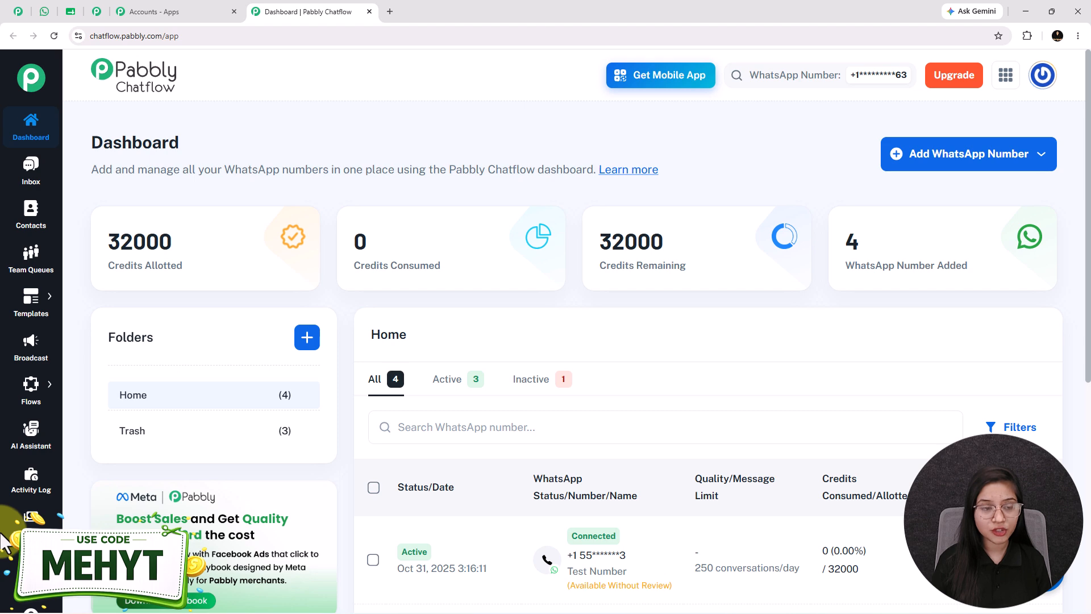
mouse_move(46, 387)
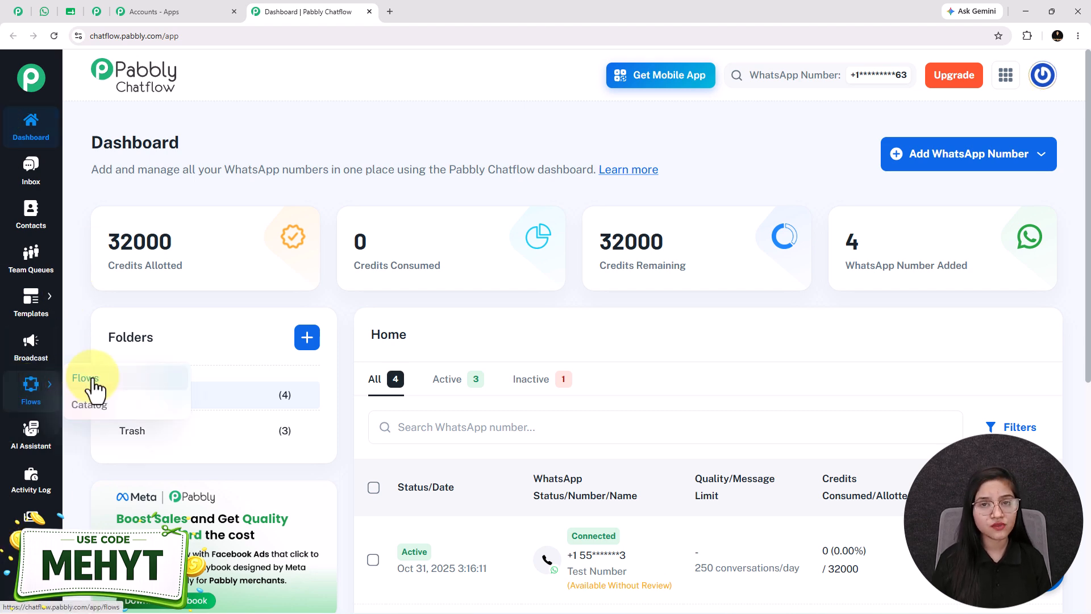
click(85, 378)
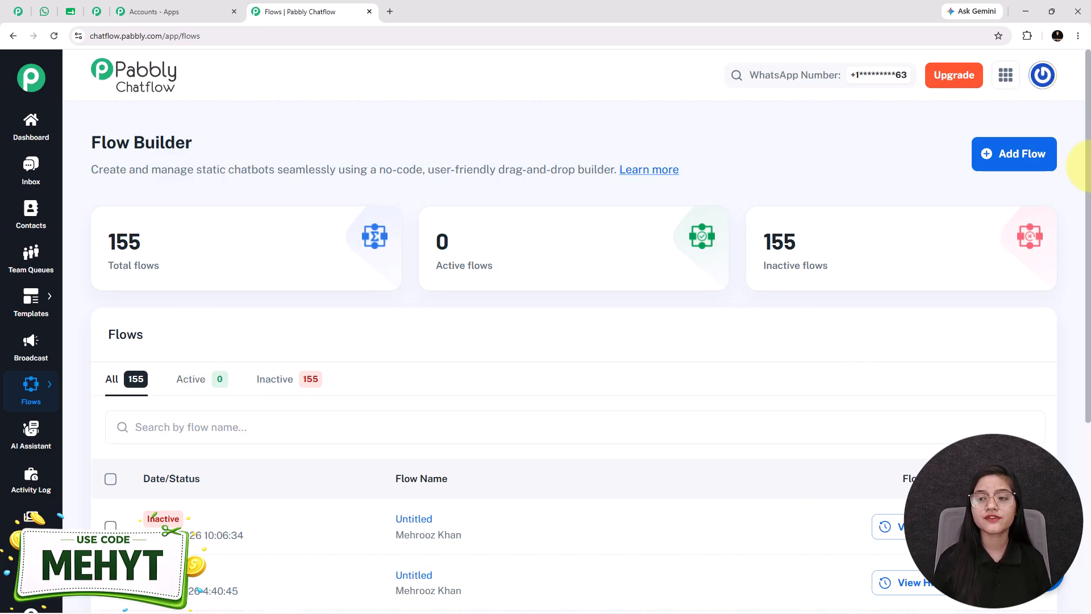
click(1003, 158)
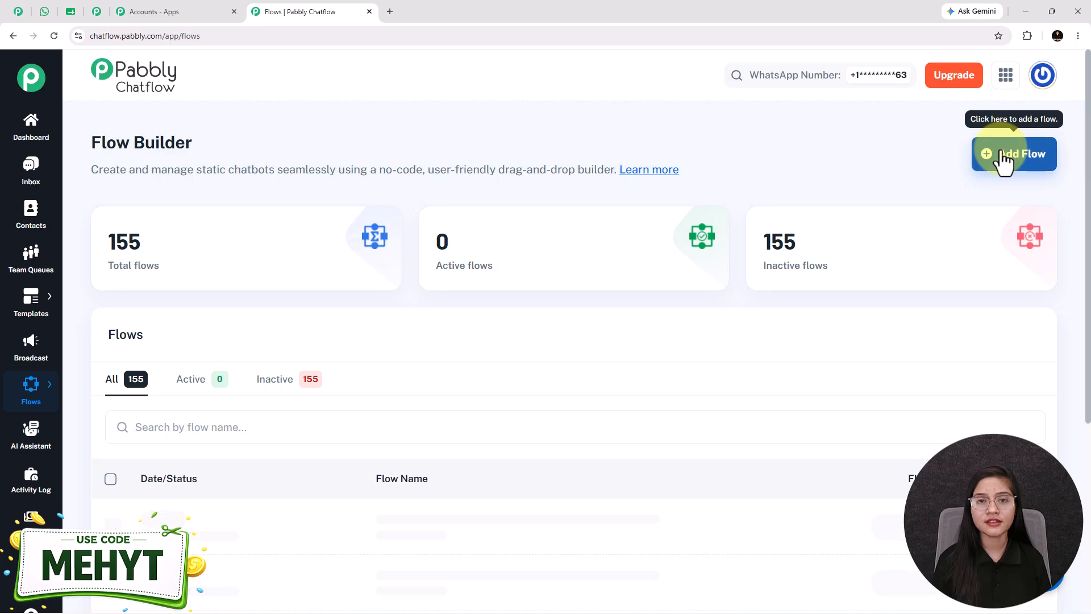
- Rename the new flow with the copied title that starts "How Agencies Aut" and ends "Onboarding on WhatsApp"
drag(639, 174, 414, 175)
click(978, 135)
key(ctrl+a)
key(ctrl+v)
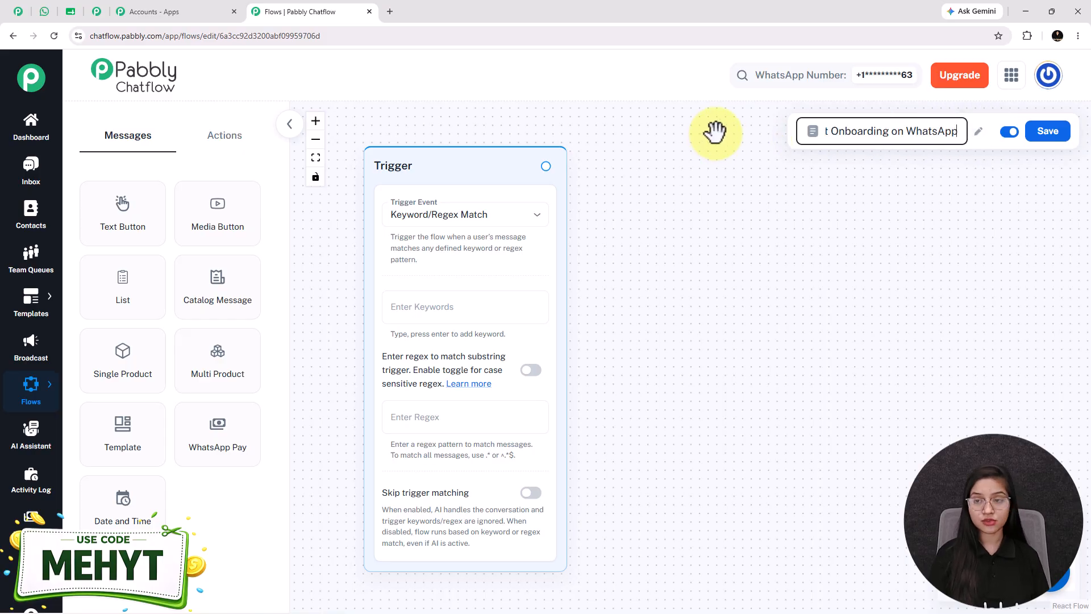
click(858, 225)
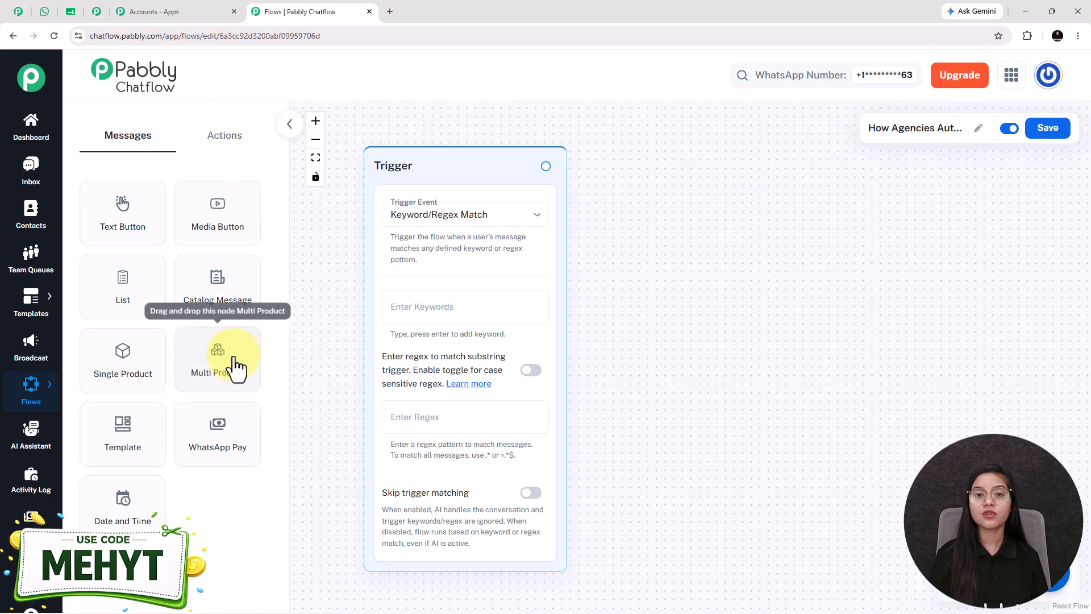
click(222, 145)
click(122, 144)
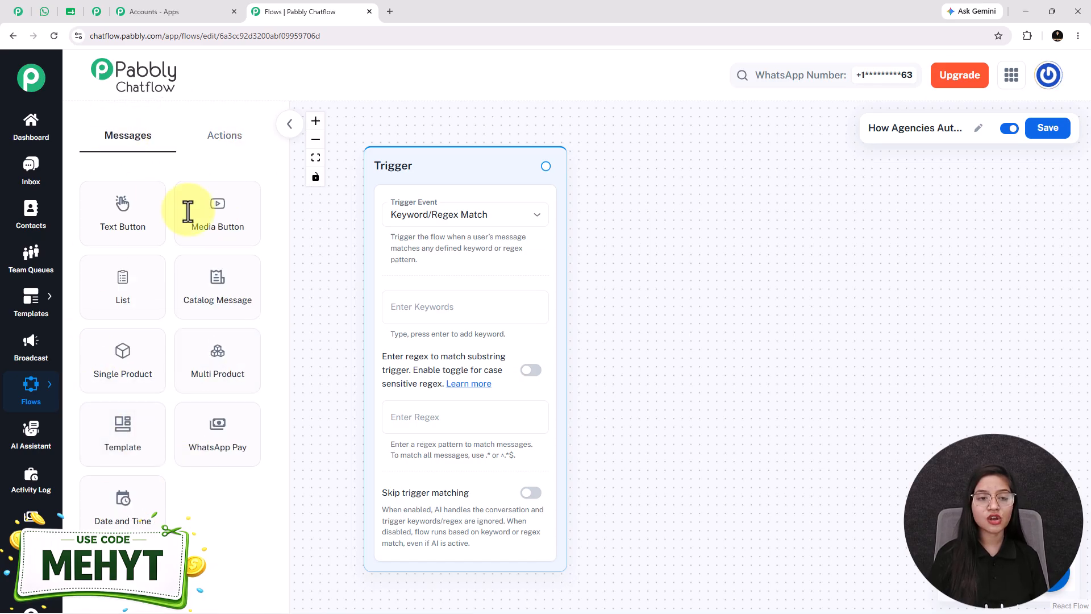
click(224, 139)
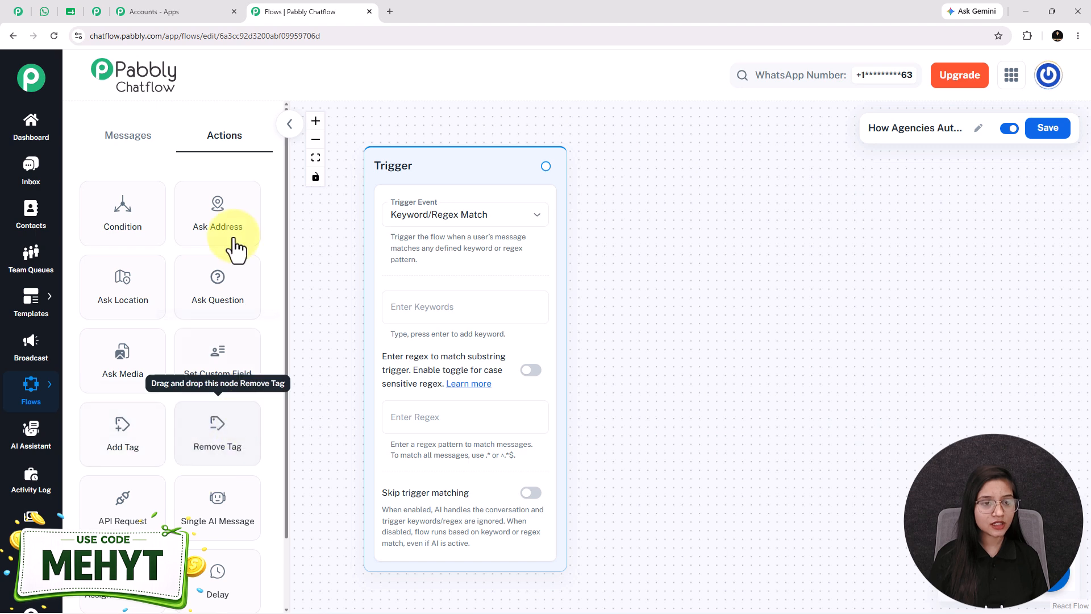
click(131, 148)
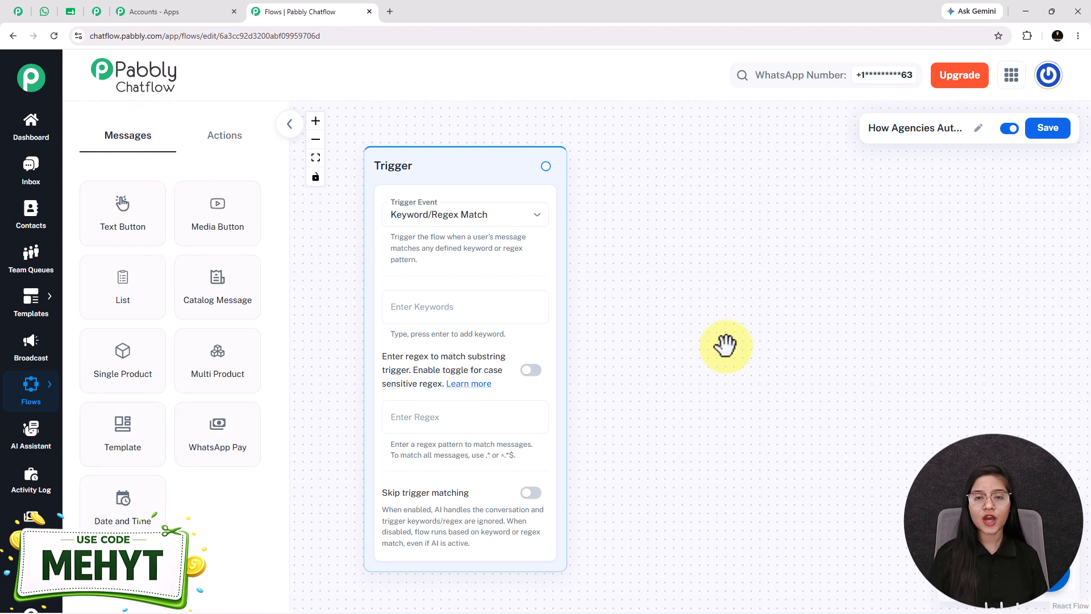
- Keep Keyword/Regex Match as the trigger event and add the keywords onboarding, Hi and Hello
click(436, 218)
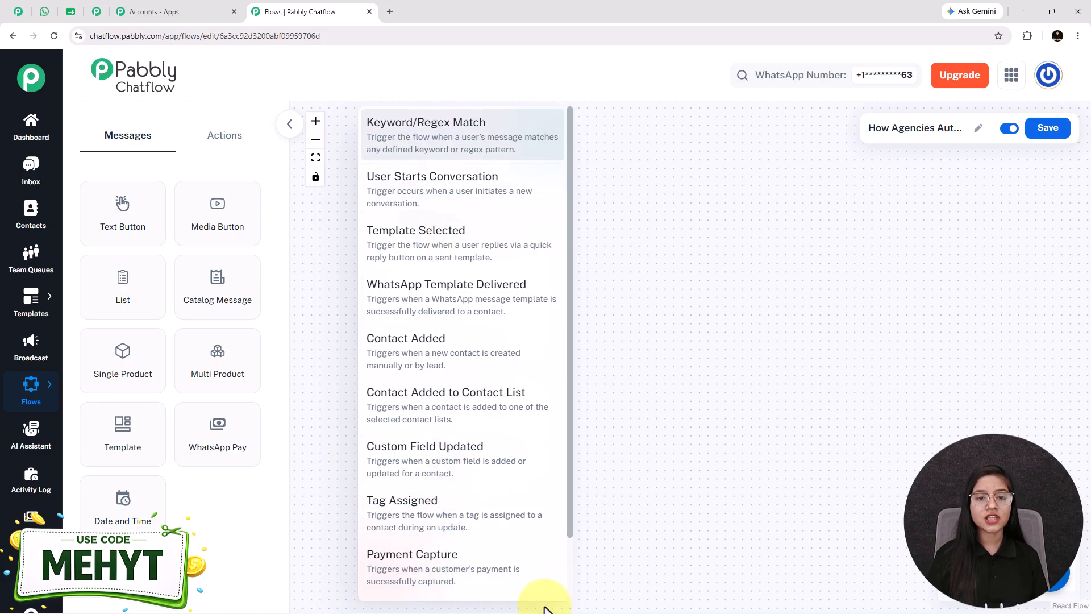
click(404, 147)
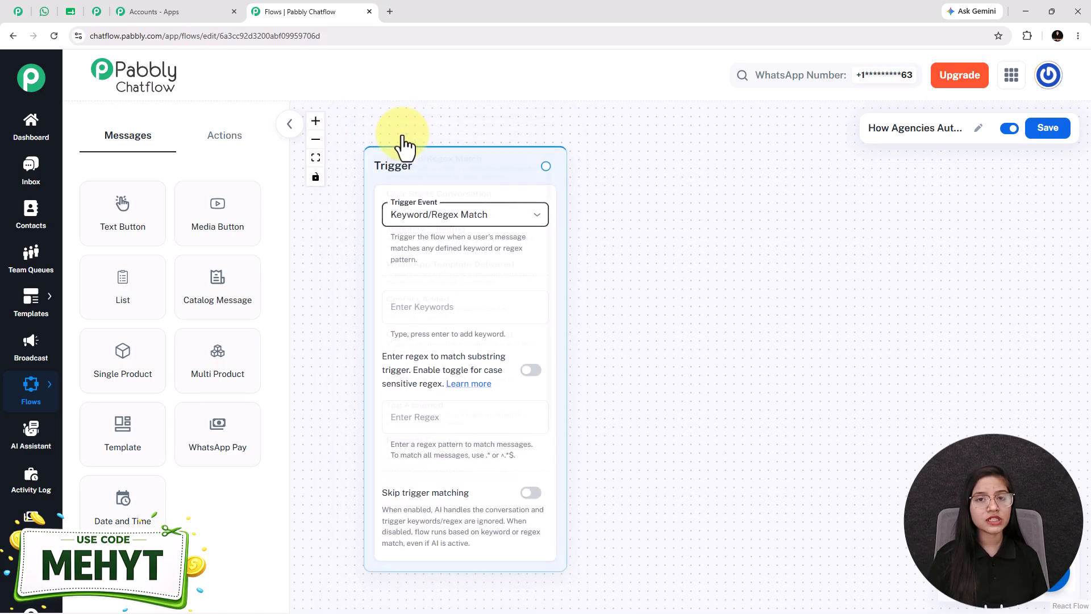
click(426, 309)
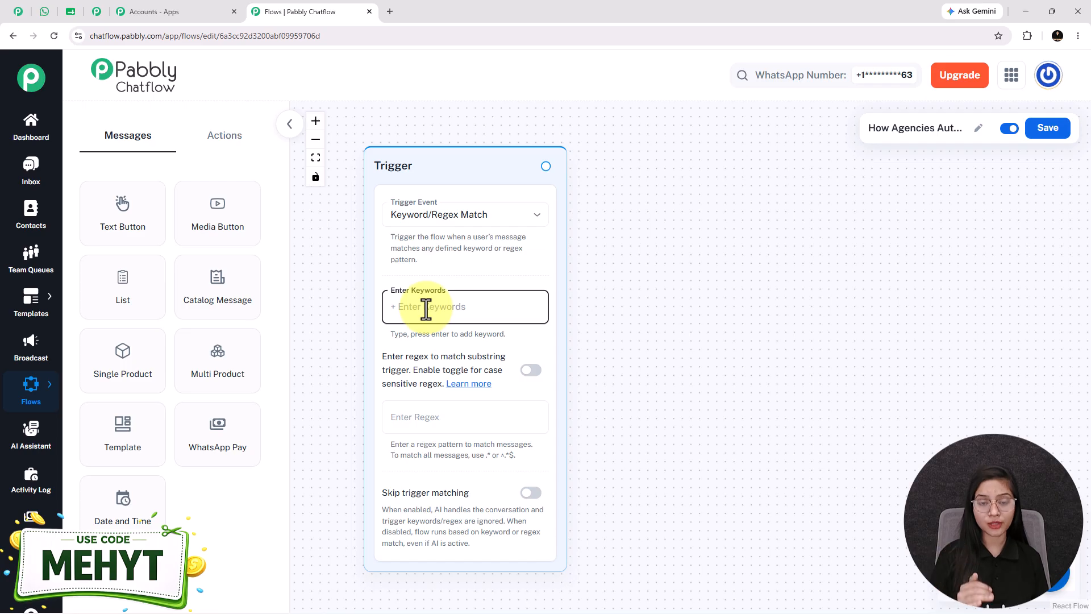
text(o)
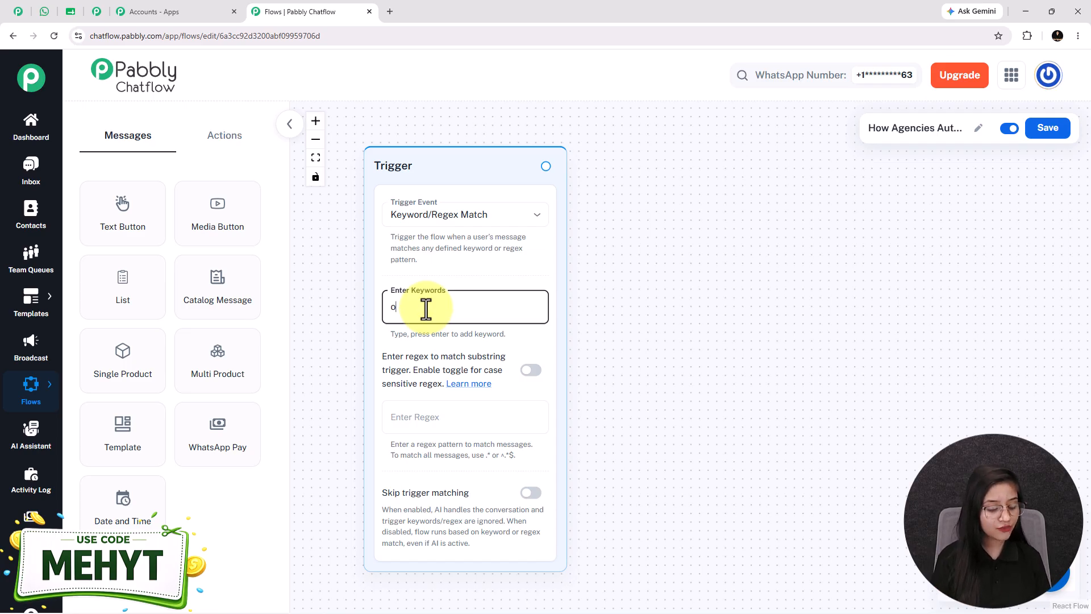
text(nboarding)
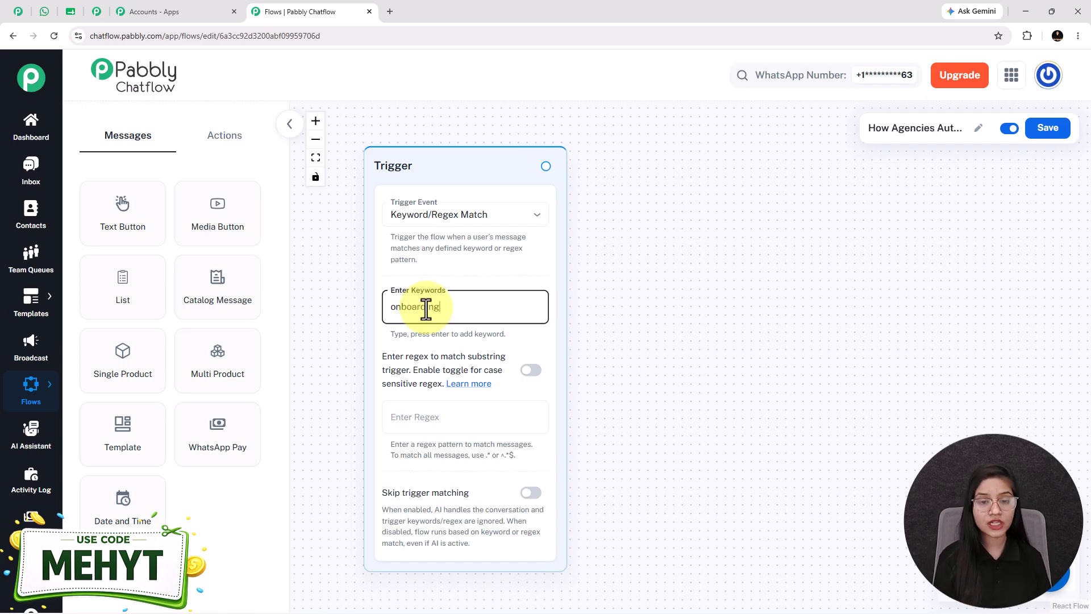
key(Return)
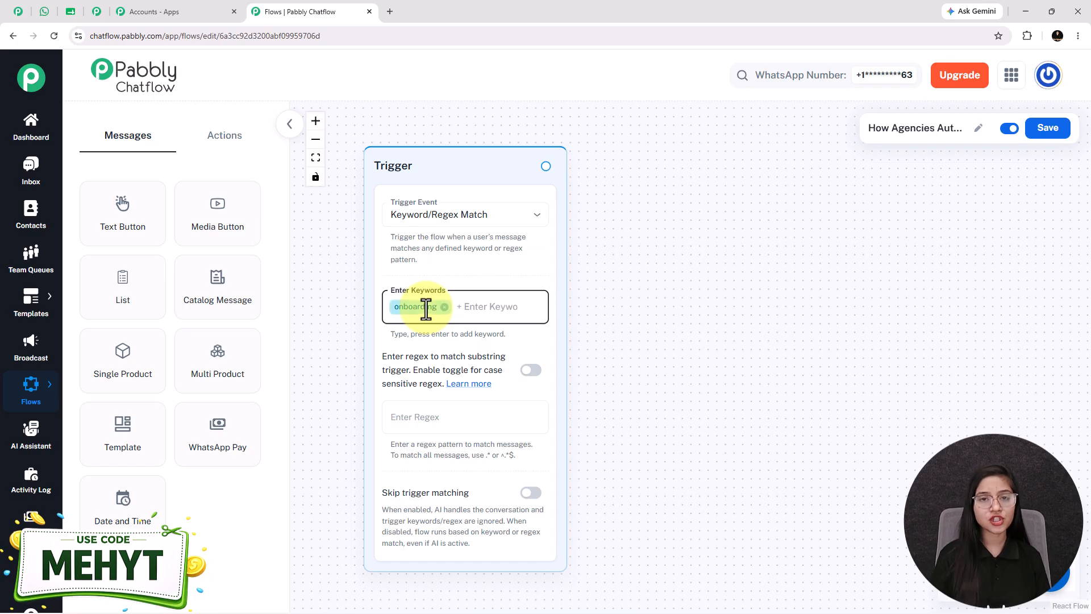
text(Hi)
key(Return)
text(Hello)
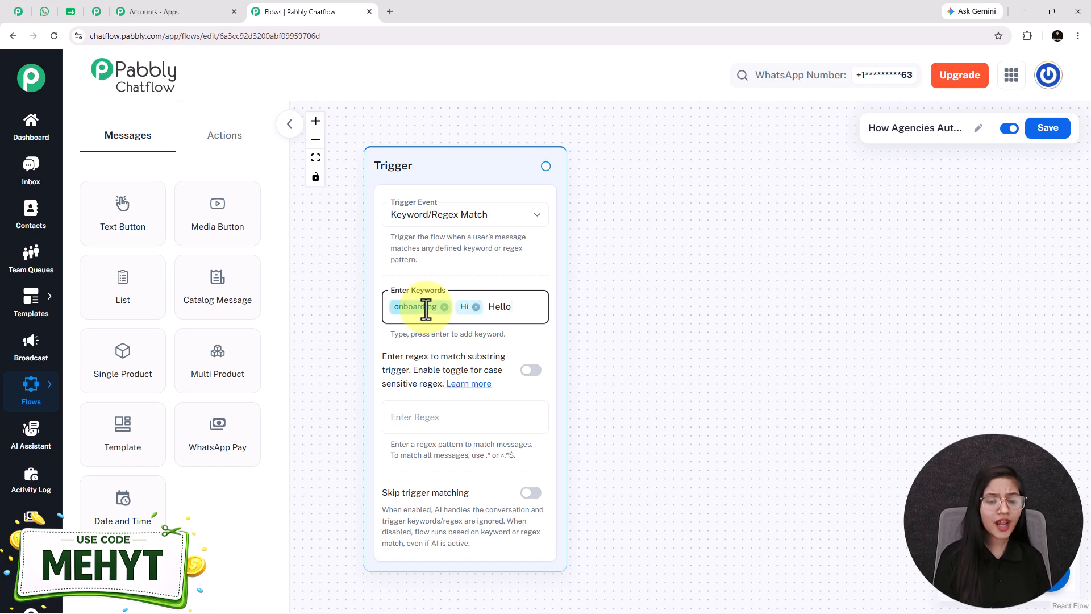
key(Return)
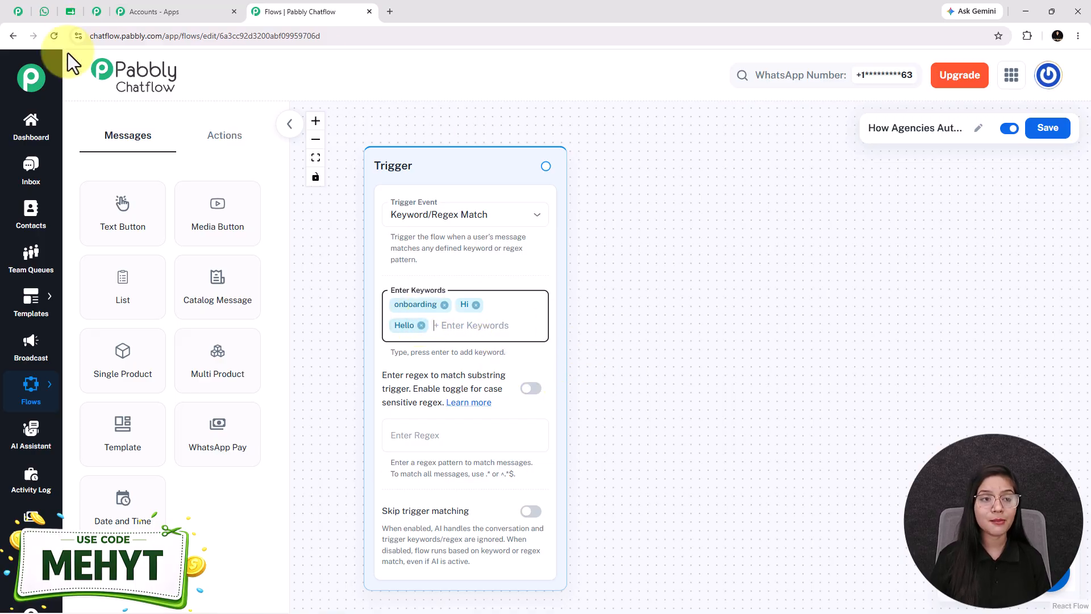
- Switch to the WhatsApp Web chat and examine the client onboarding welcome message and its two reply options
click(55, 14)
drag(521, 415, 417, 233)
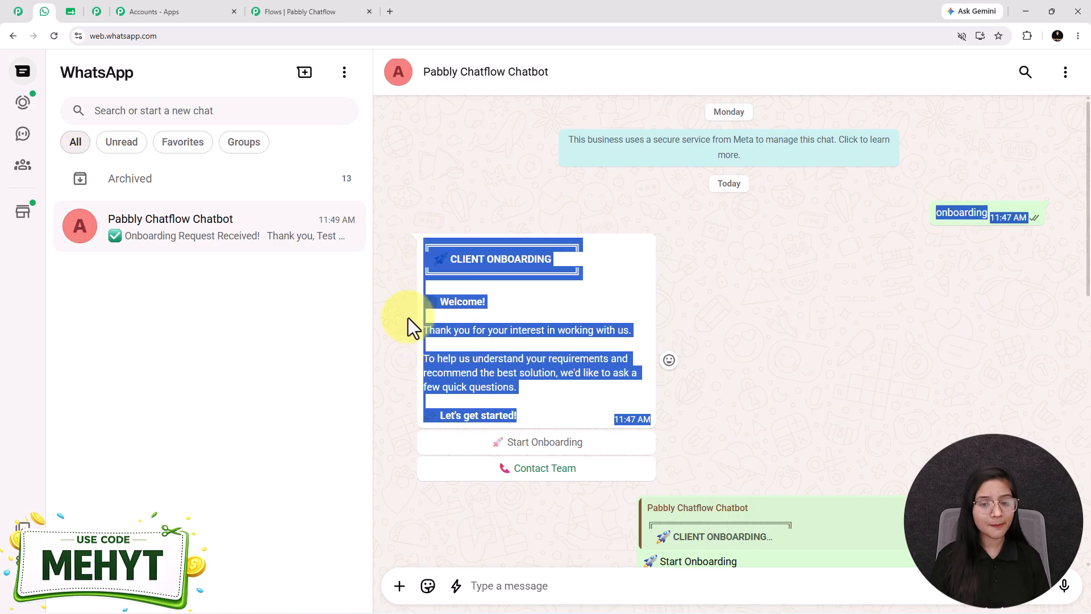
click(507, 343)
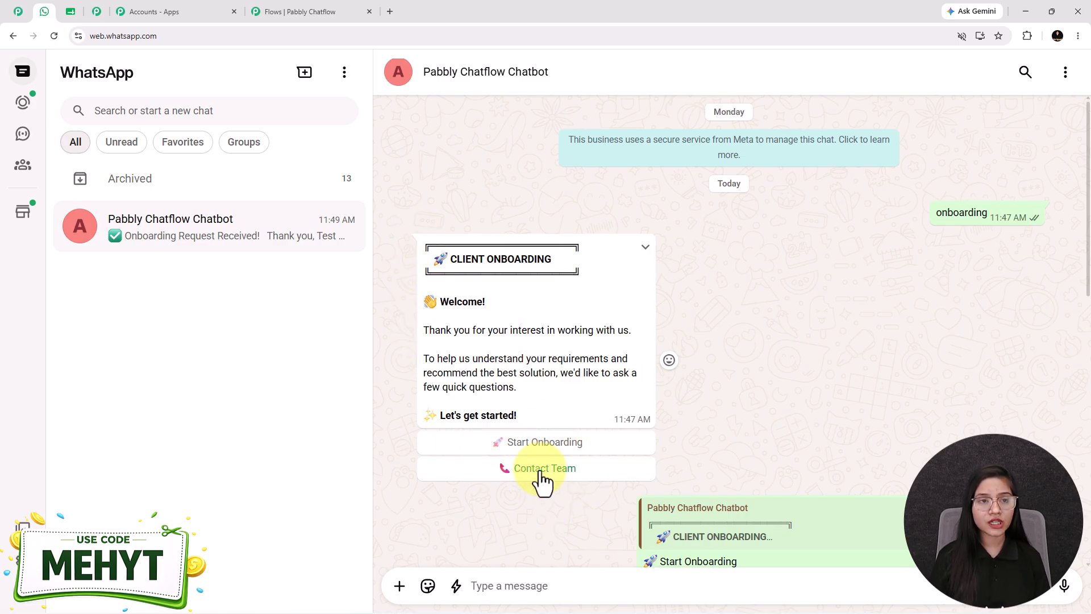
- Back in the Chatflow flow, add a Text Button node beside the trigger and paste the copied client onboarding welcome message into it
click(279, 9)
click(138, 231)
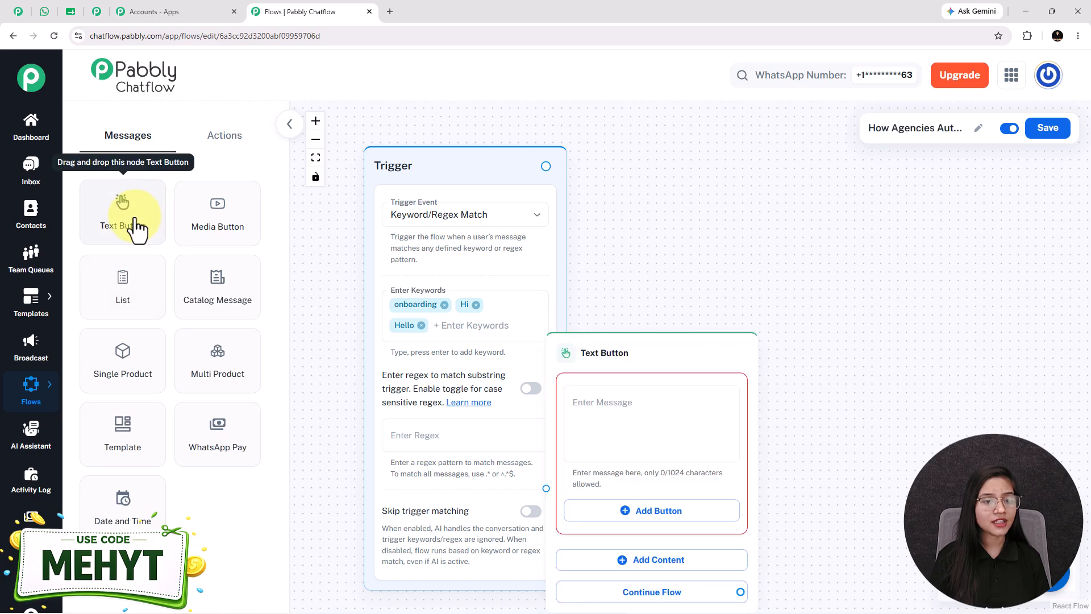
drag(604, 355, 672, 251)
click(660, 304)
key(ctrl+v)
scroll(631, 318, up, 3)
scroll(631, 319, up, 2)
scroll(630, 318, down, 2)
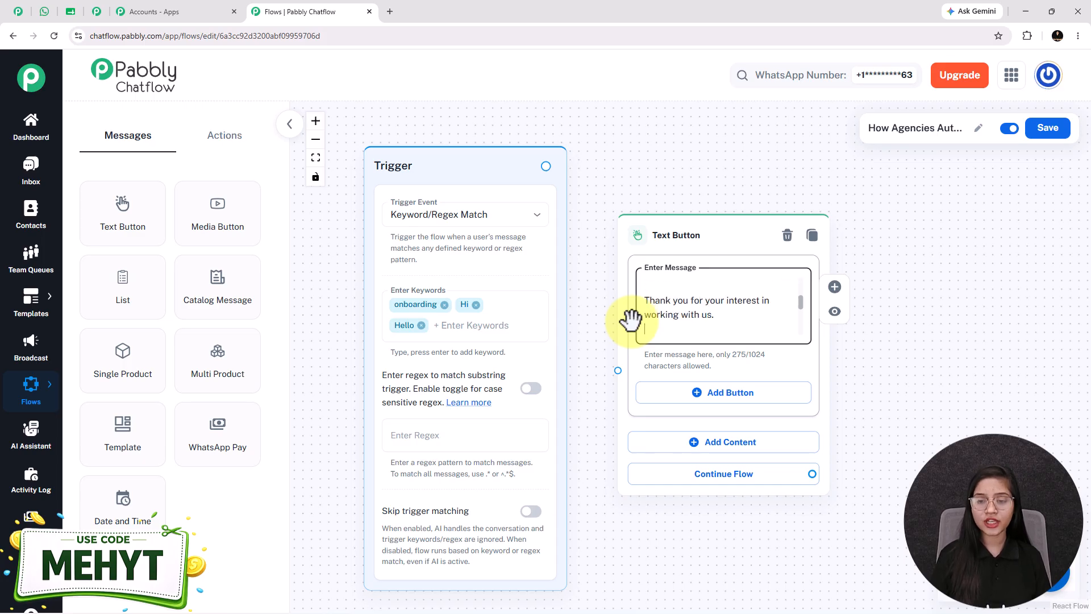
scroll(631, 320, down, 1)
scroll(631, 320, down, 3)
text(✨ *Let's get started!*)
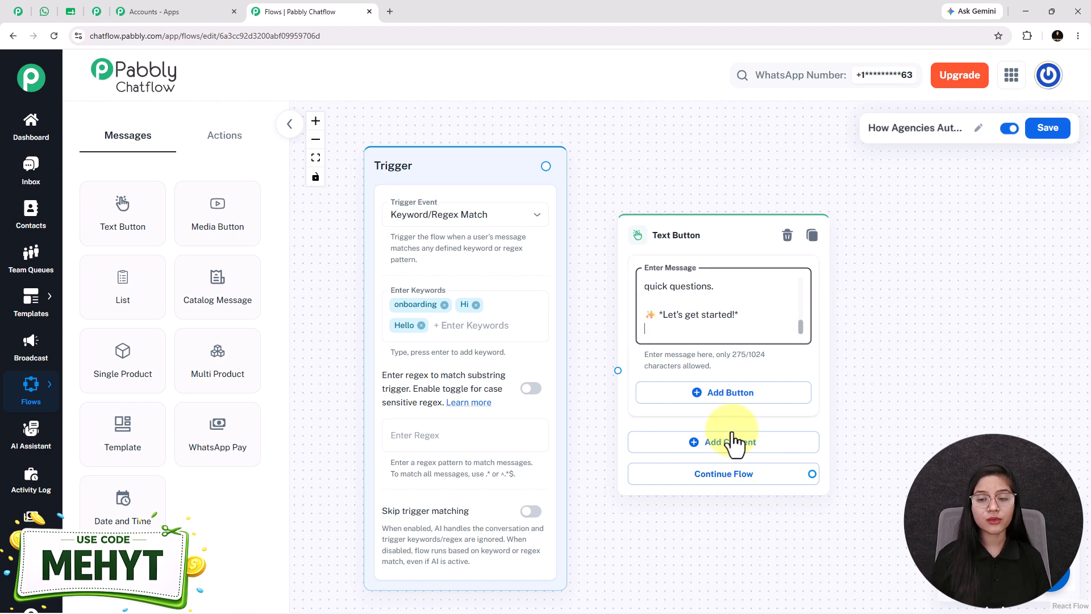
- Add a Quick Reply button named "🚀 Start Onboarding" to the welcome message node
click(704, 403)
text(🚀 Start Onboarding)
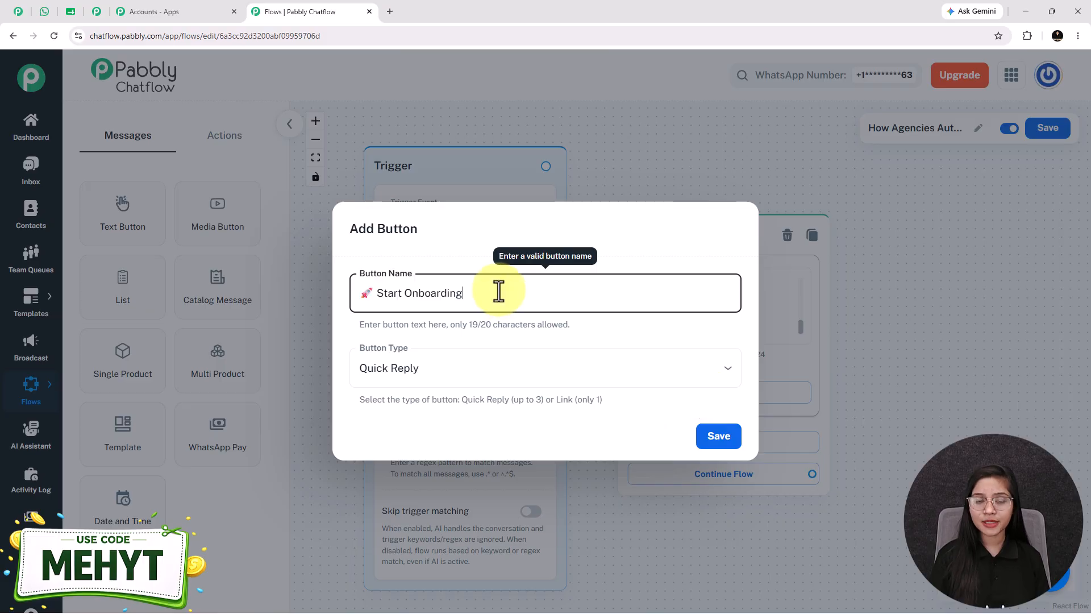
click(421, 397)
click(415, 404)
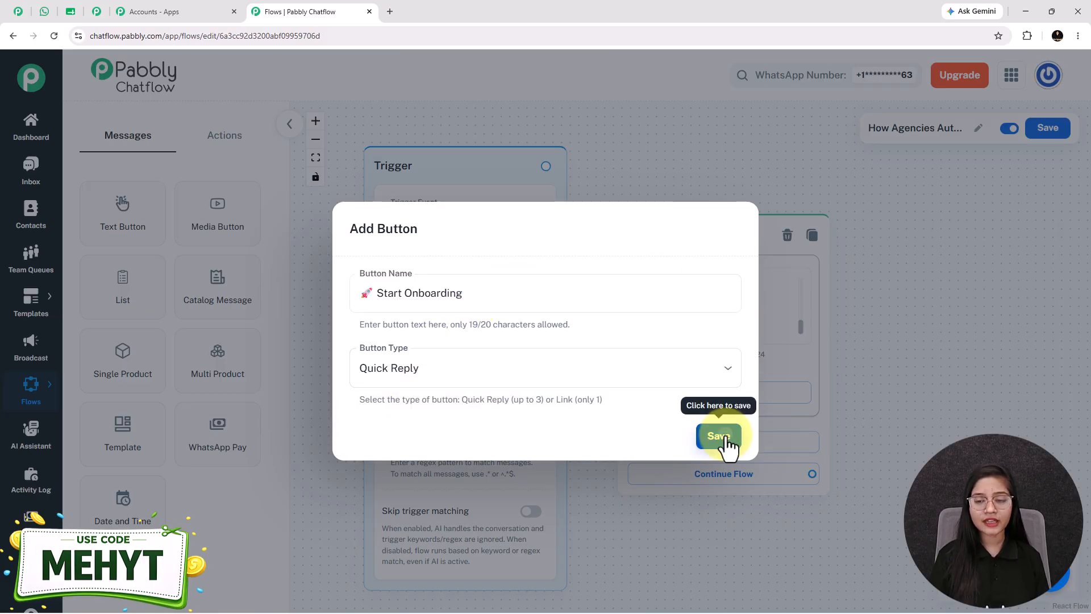
click(718, 436)
- Add a second button named "📞 Contact Team" to the welcome message node
drag(926, 438, 862, 363)
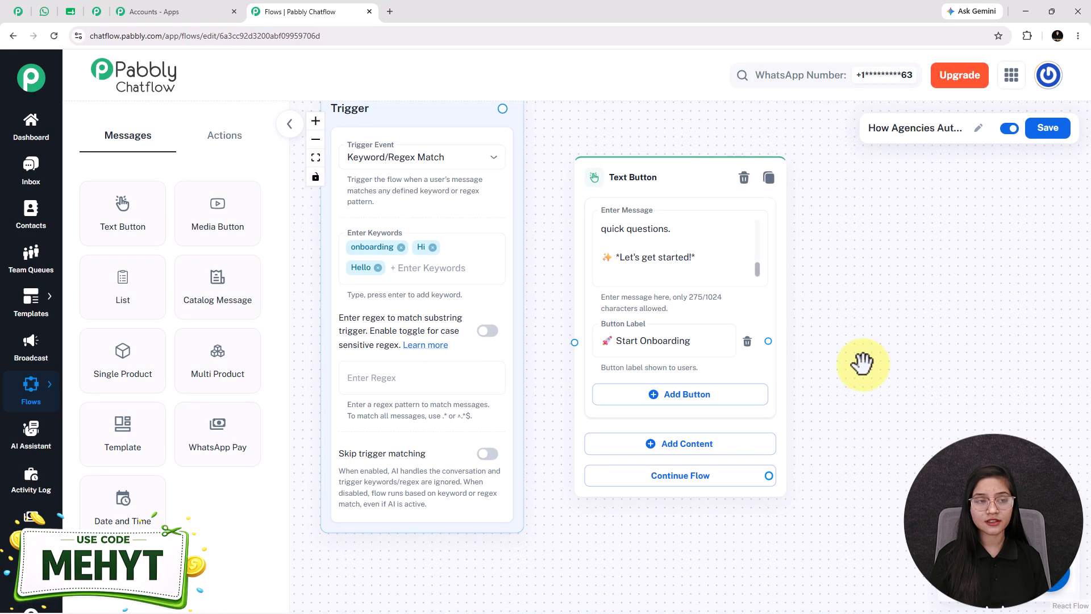
click(653, 398)
text(📞 Contact Team)
click(718, 438)
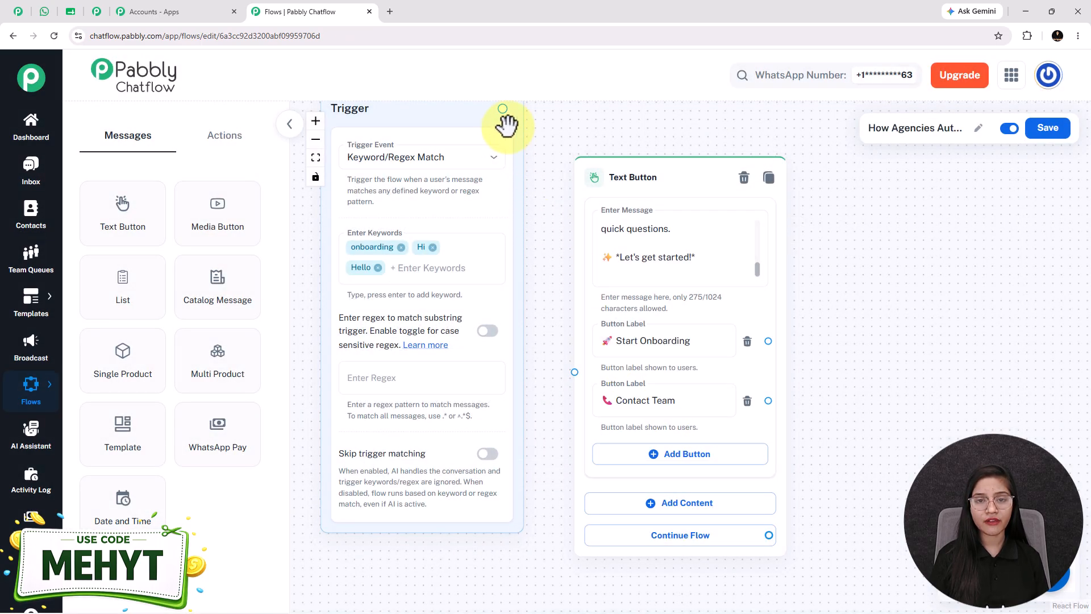
- Connect the trigger to the Text Button node and move that node slightly upward
drag(503, 108, 575, 414)
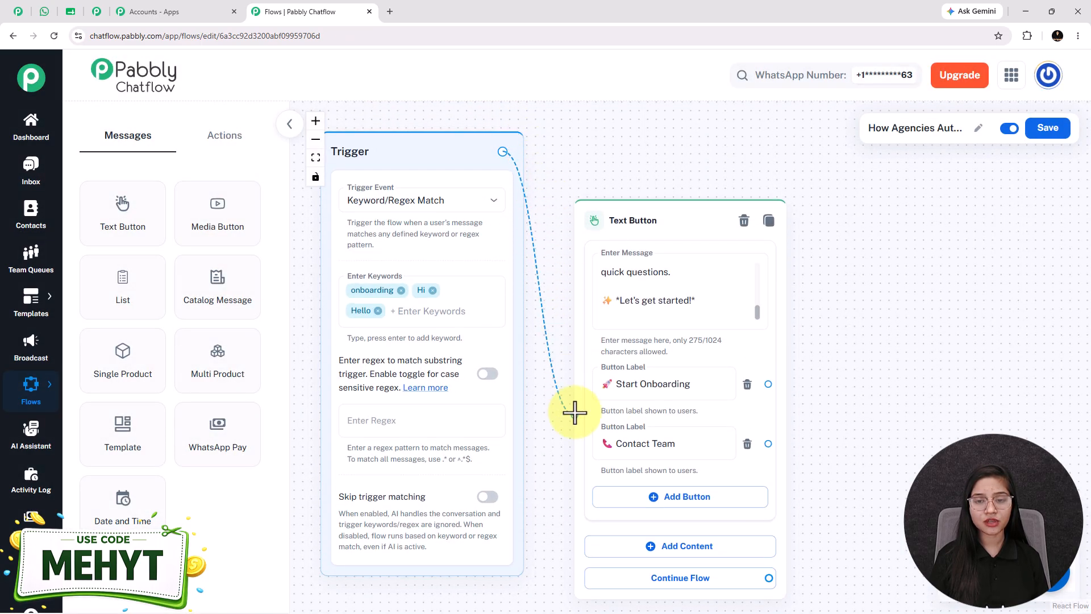
drag(658, 220, 648, 194)
drag(987, 406, 891, 404)
scroll(886, 404, down, 1)
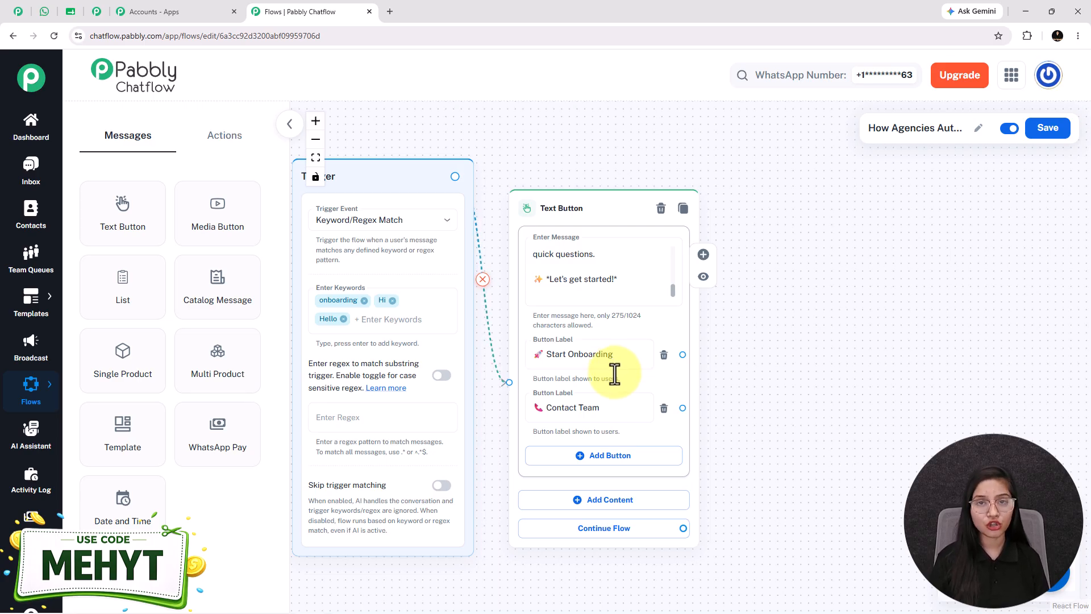
- Add an Ask Question action node beside the welcome message with the text "👤 What is your full name?"
click(227, 143)
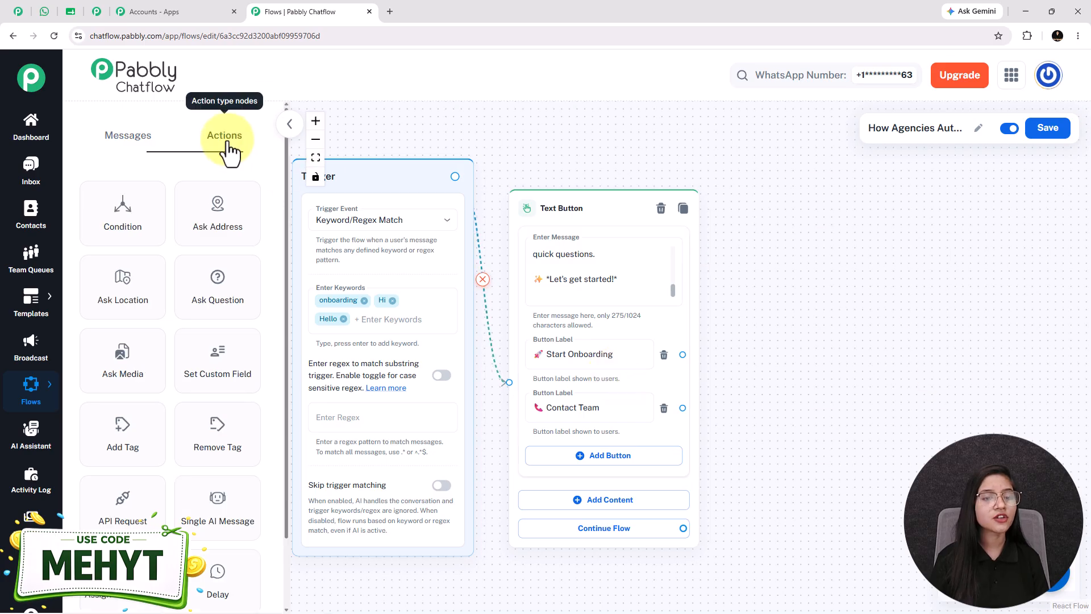
drag(211, 304, 755, 231)
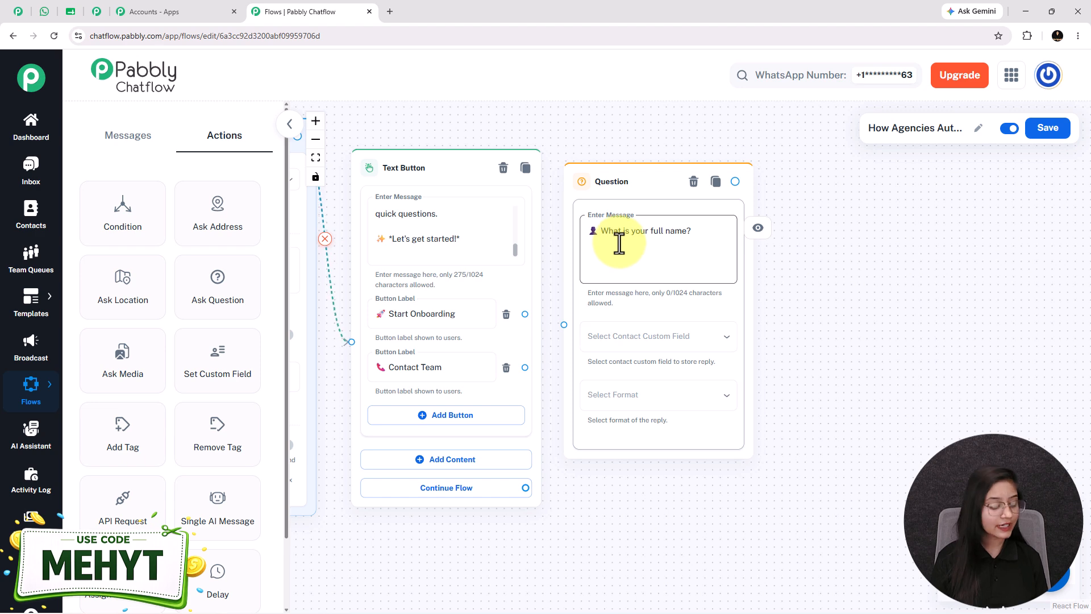
triple_click(618, 238)
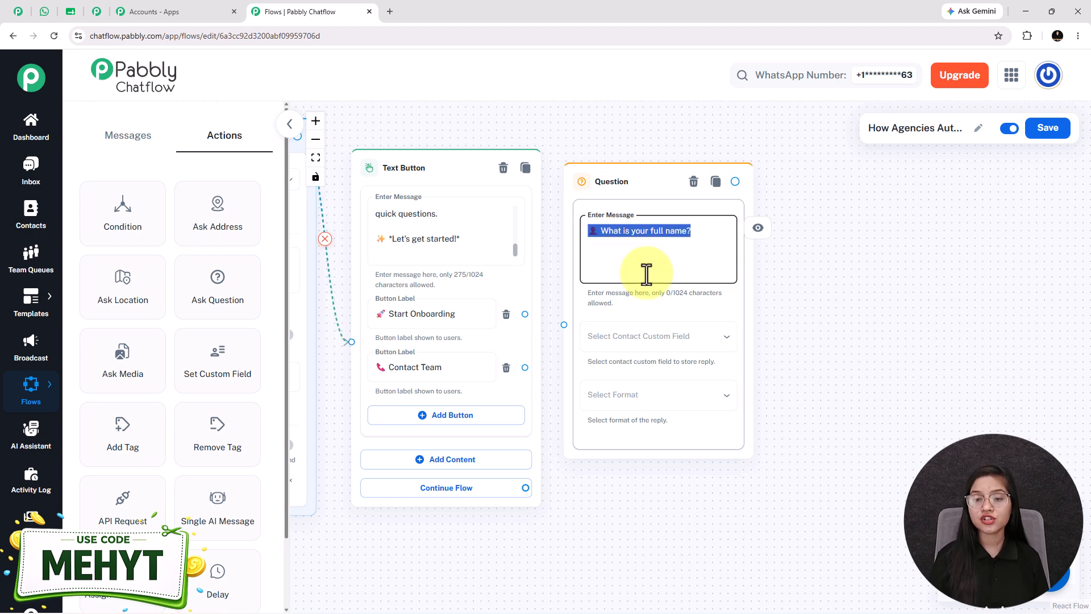
- Store the question's reply in the FullName custom field with the Text format, and shift the node slightly away from the welcome message
click(651, 355)
scroll(648, 356, down, 10)
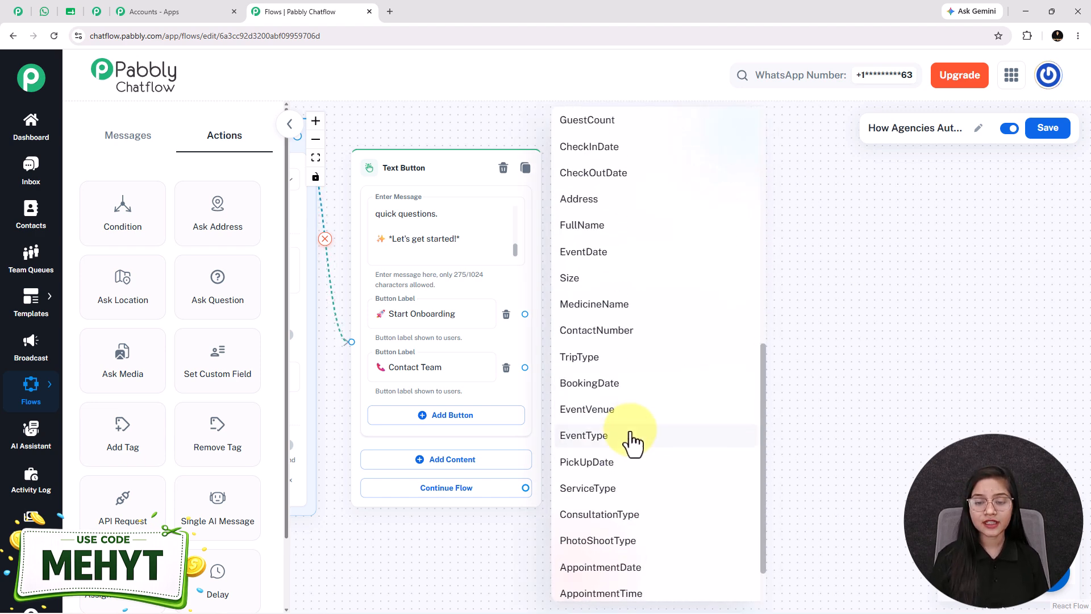
scroll(614, 341, up, 3)
click(585, 288)
click(619, 404)
click(595, 458)
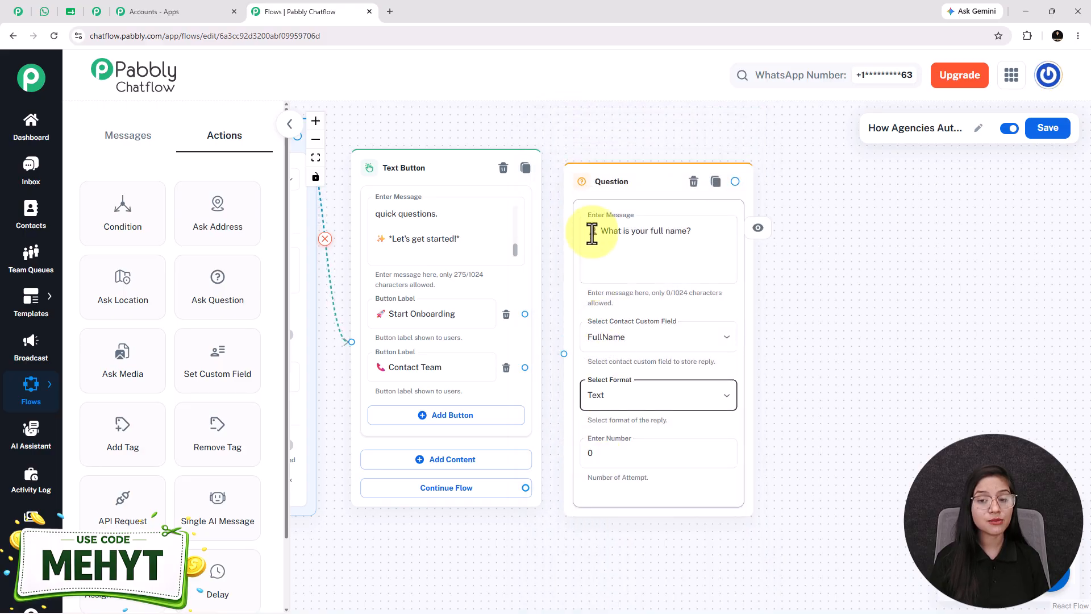
drag(614, 185, 628, 182)
- Review the question's attempt number, message and available reply formats, keeping Text as the format
click(634, 447)
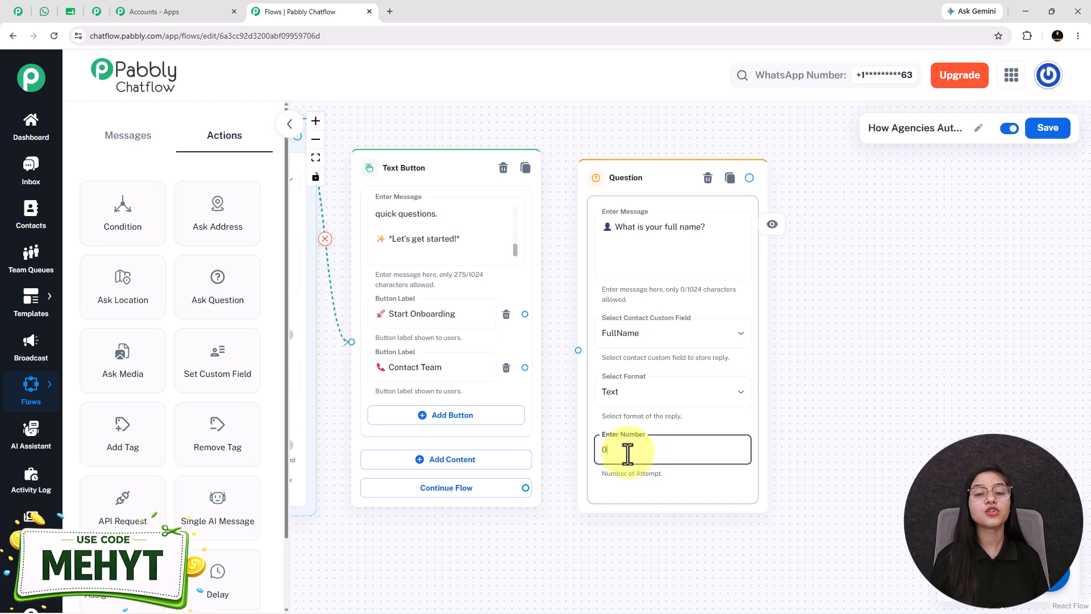
click(629, 225)
key(ctrl+a)
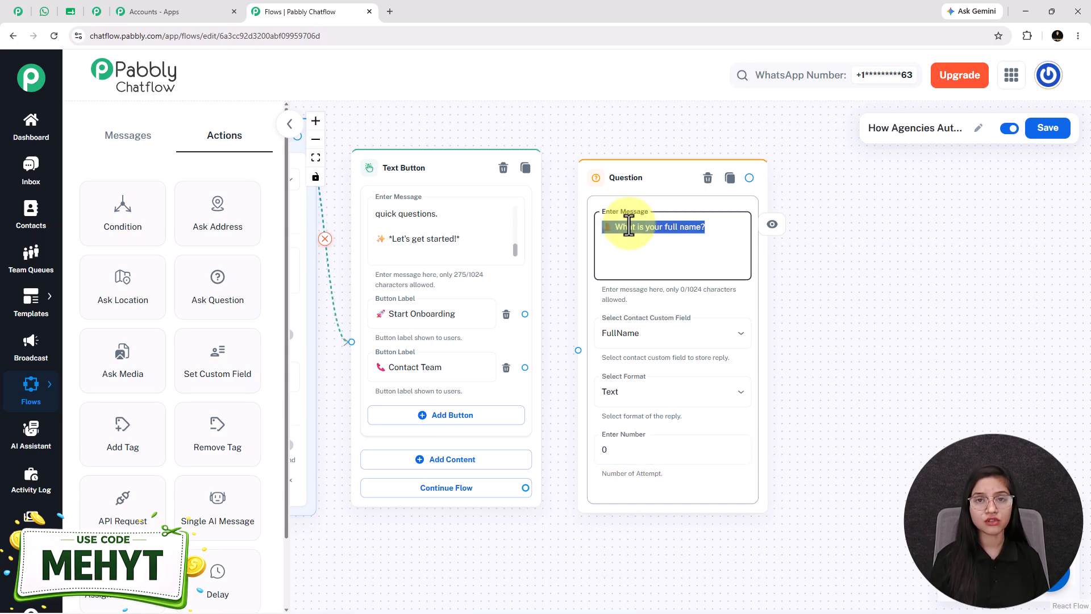
click(646, 392)
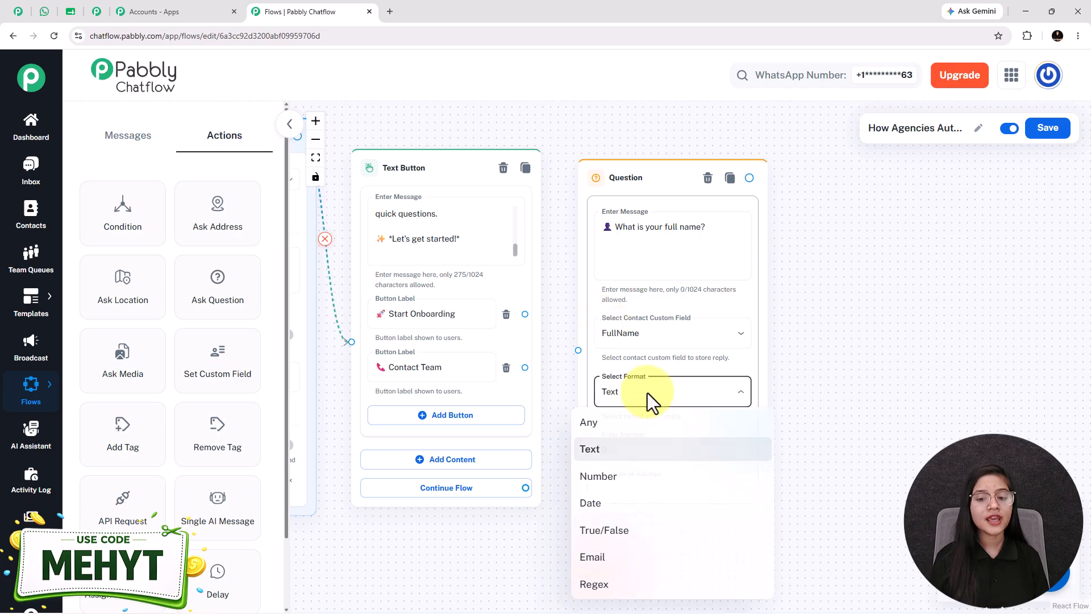
click(621, 459)
- Try 1 as the question's number of attempts, look at the validation error message field, and reset the attempts to 0
click(633, 457)
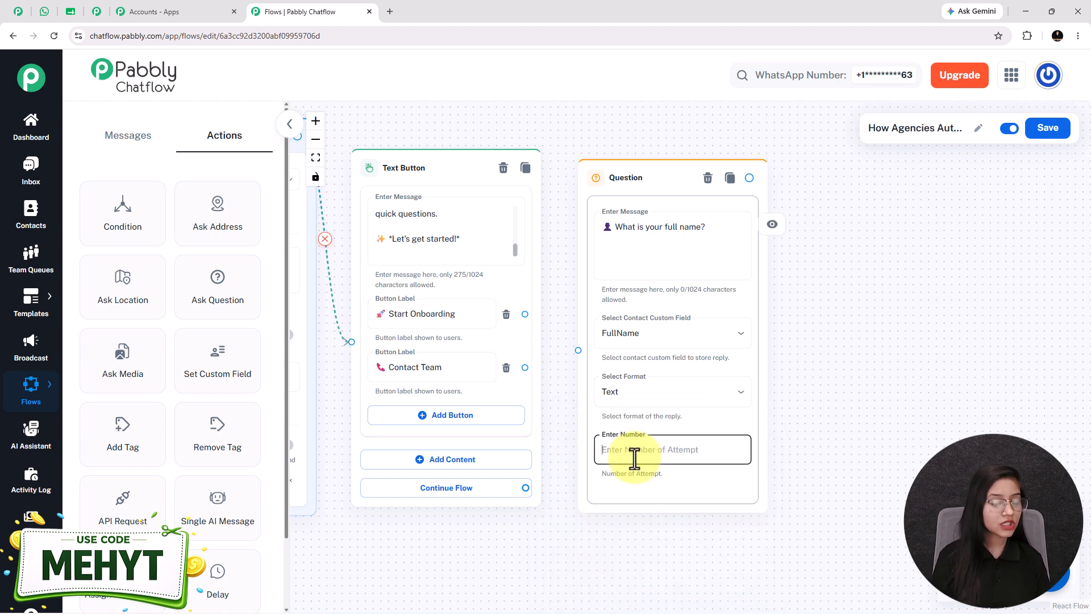
text(1)
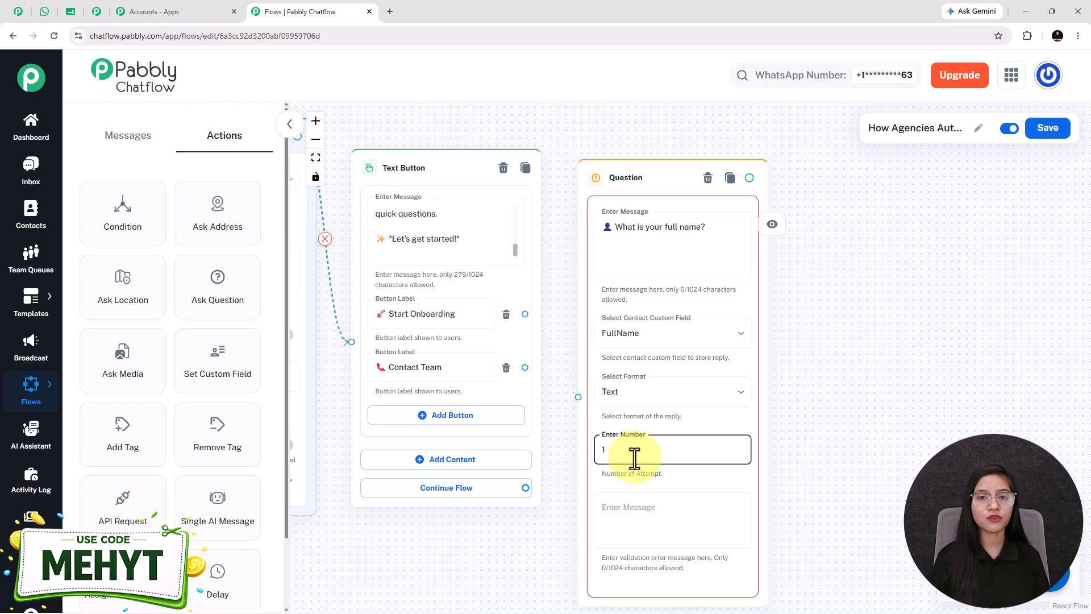
scroll(786, 560, down, 1)
click(626, 463)
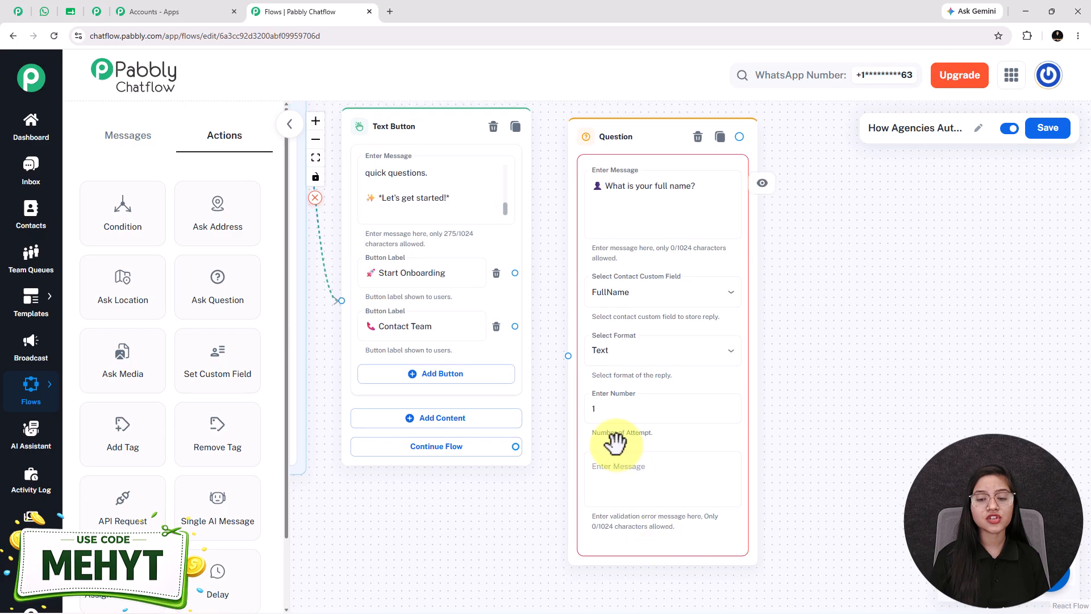
click(611, 484)
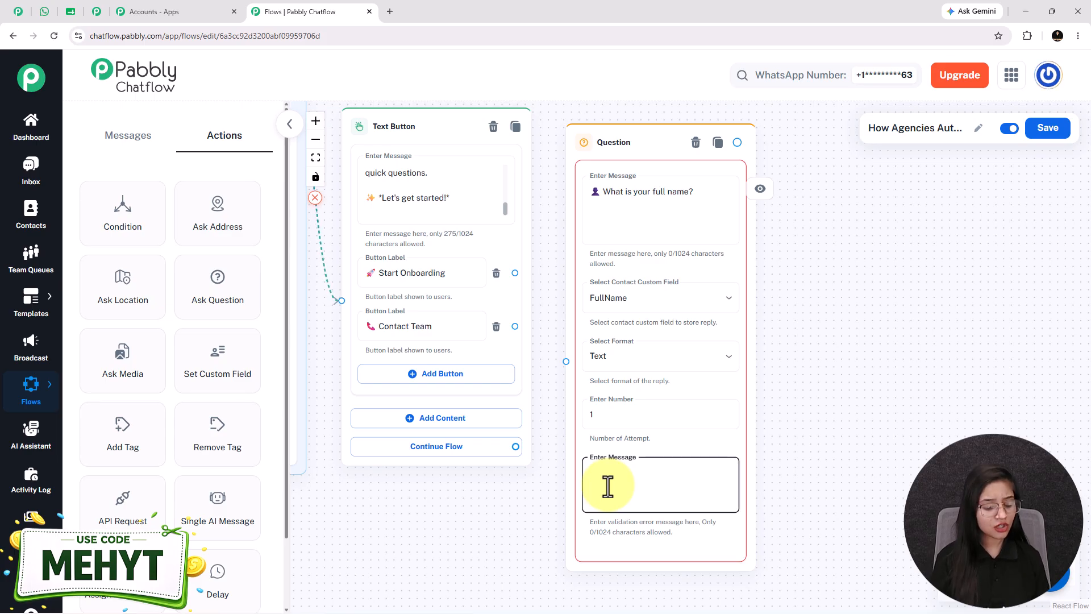
click(611, 413)
key(BackSpace)
text(0)
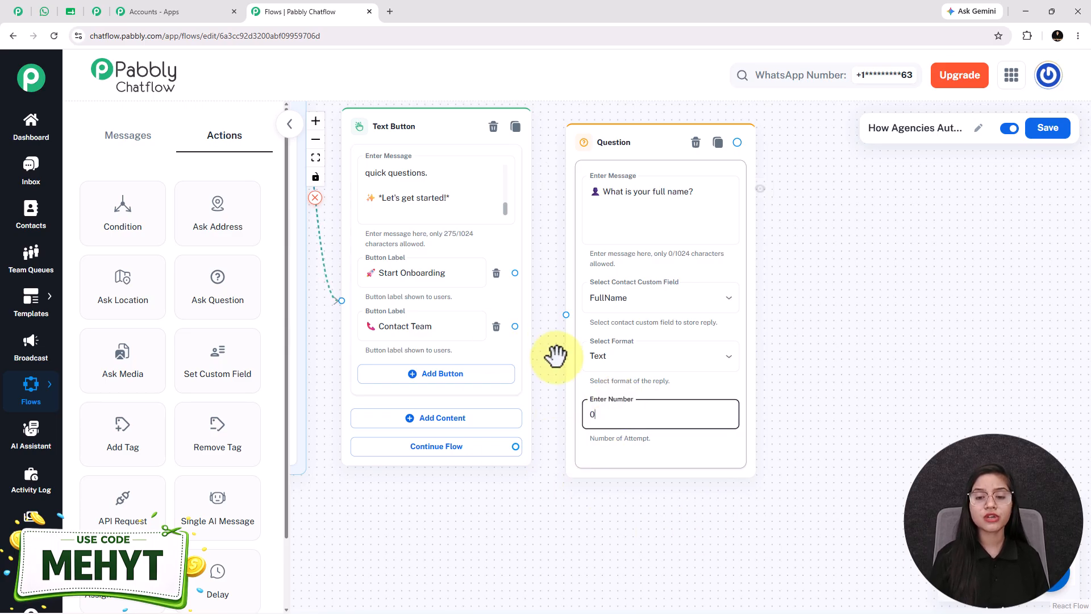
- Connect the Start Onboarding button to the full name question node
click(516, 272)
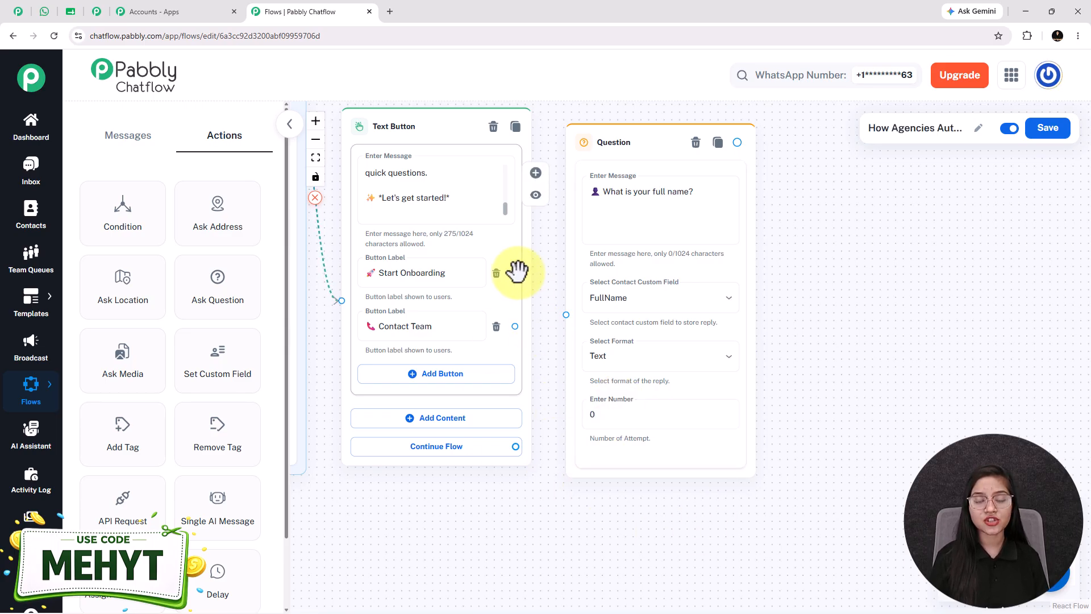
drag(417, 264, 596, 346)
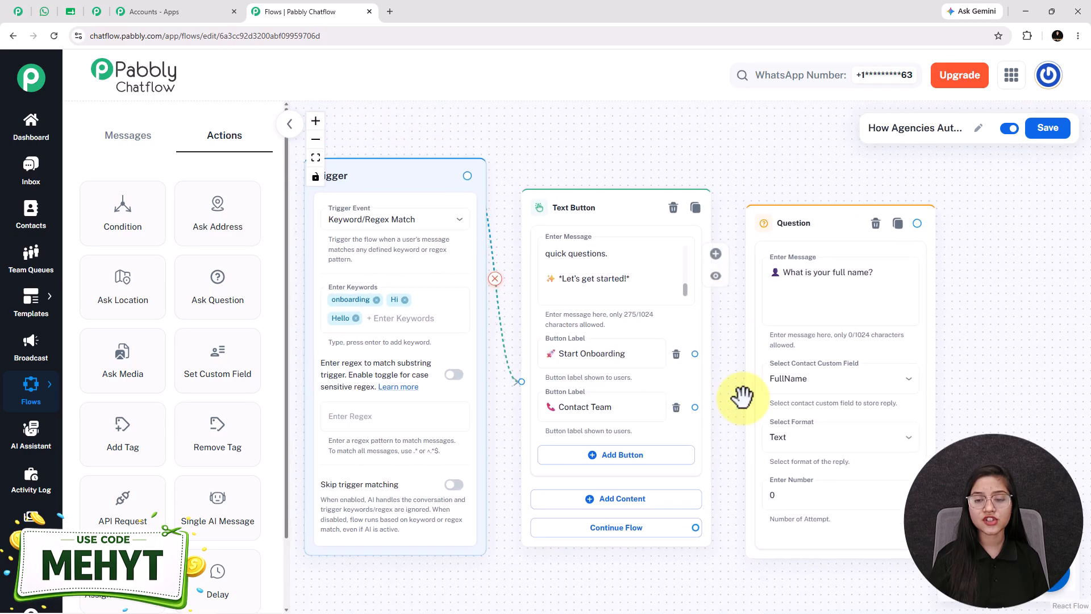
drag(703, 384, 643, 336)
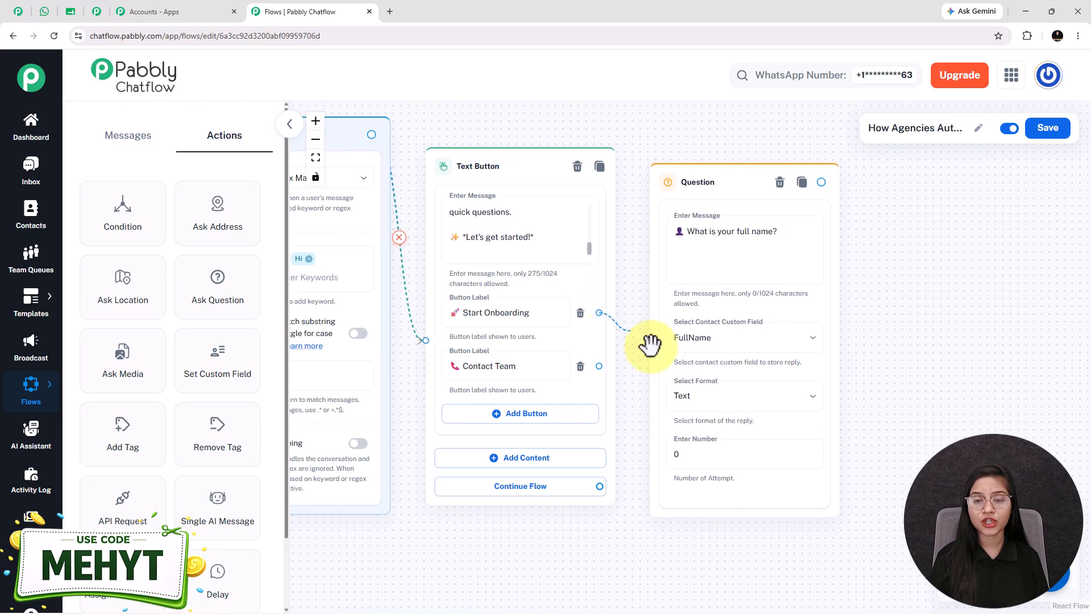
- Switch to WhatsApp Web and look up the question about the business or company name in the sample onboarding chat
drag(887, 351, 770, 342)
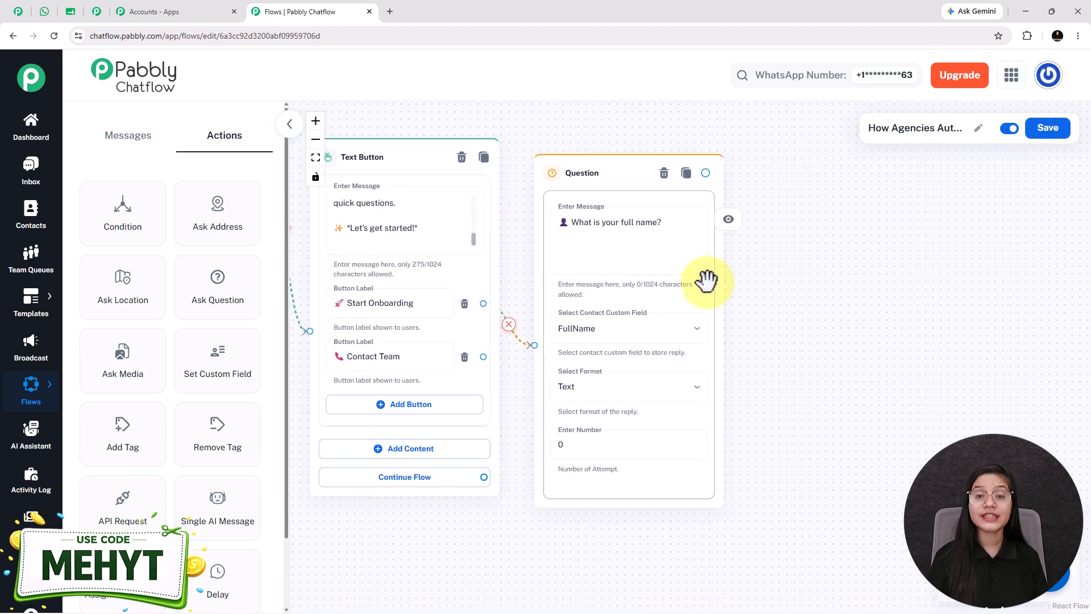
click(45, 13)
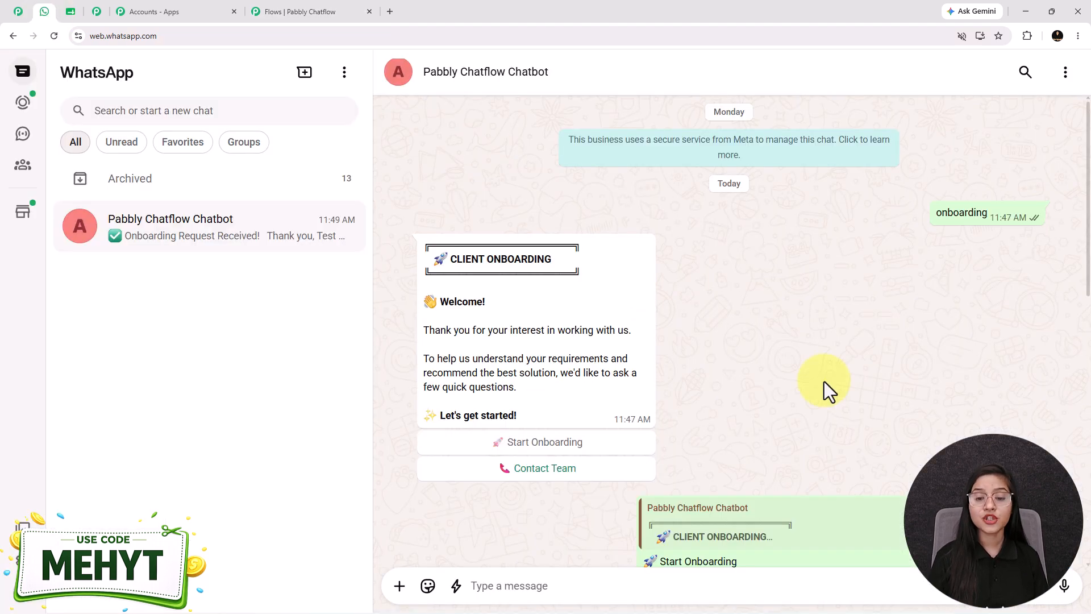
scroll(823, 381, down, 4)
drag(502, 432, 711, 445)
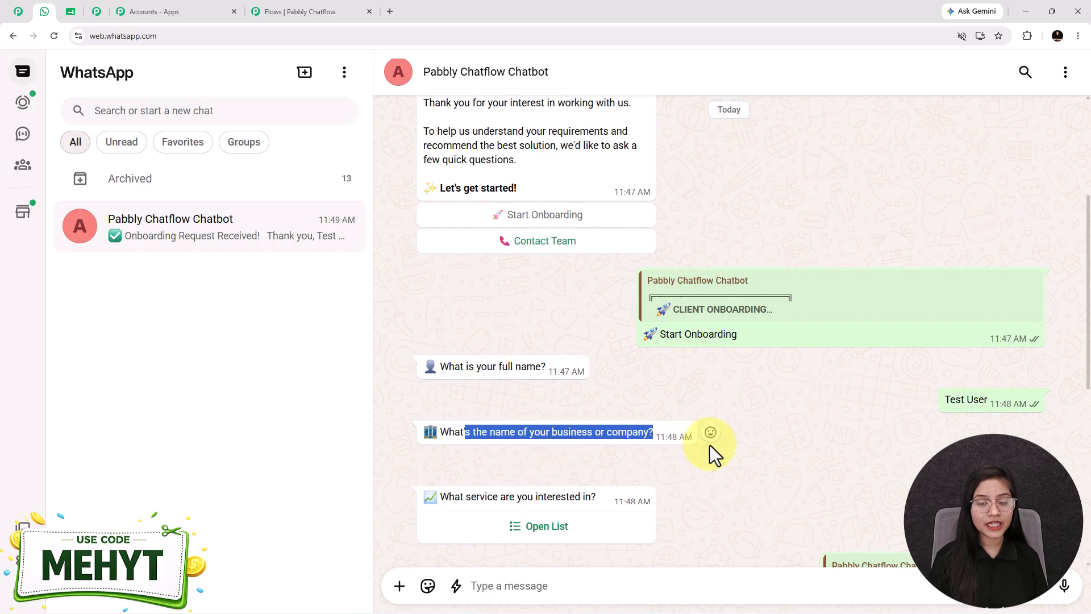
click(546, 427)
- Return to Pabbly Chatflow and add a question node asking "🏢 What's the name of your business or company?" beside the full name question
click(288, 8)
click(221, 299)
drag(586, 357, 787, 183)
click(824, 233)
text(🏢 What's the name of your business or company?)
- Store the business name reply in the Company custom field with the Any format, and connect the full name question to this node
drag(1047, 394, 649, 293)
click(556, 285)
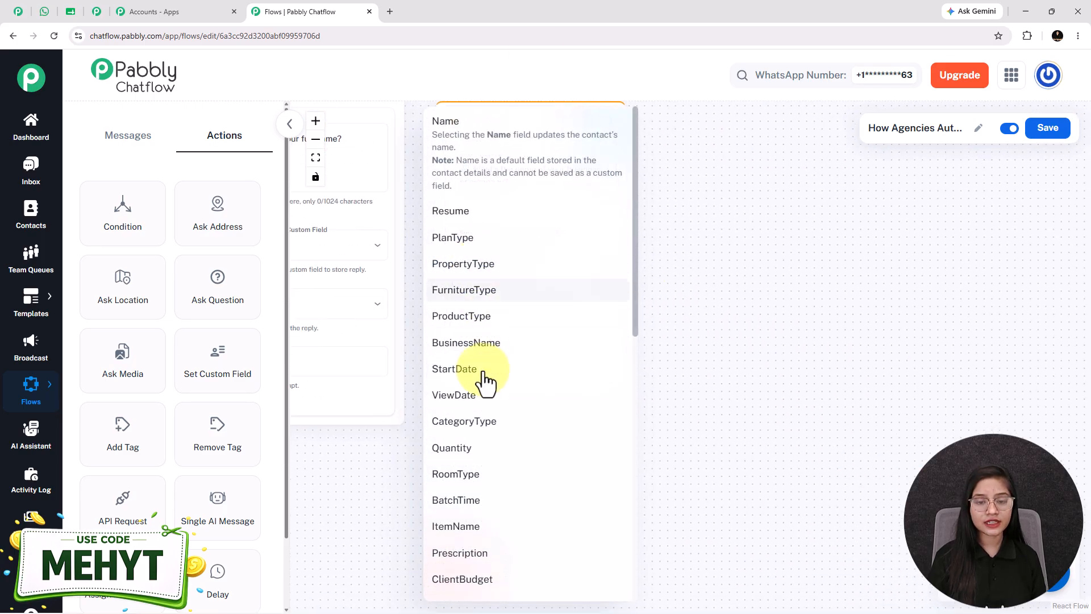
scroll(483, 355, down, 6)
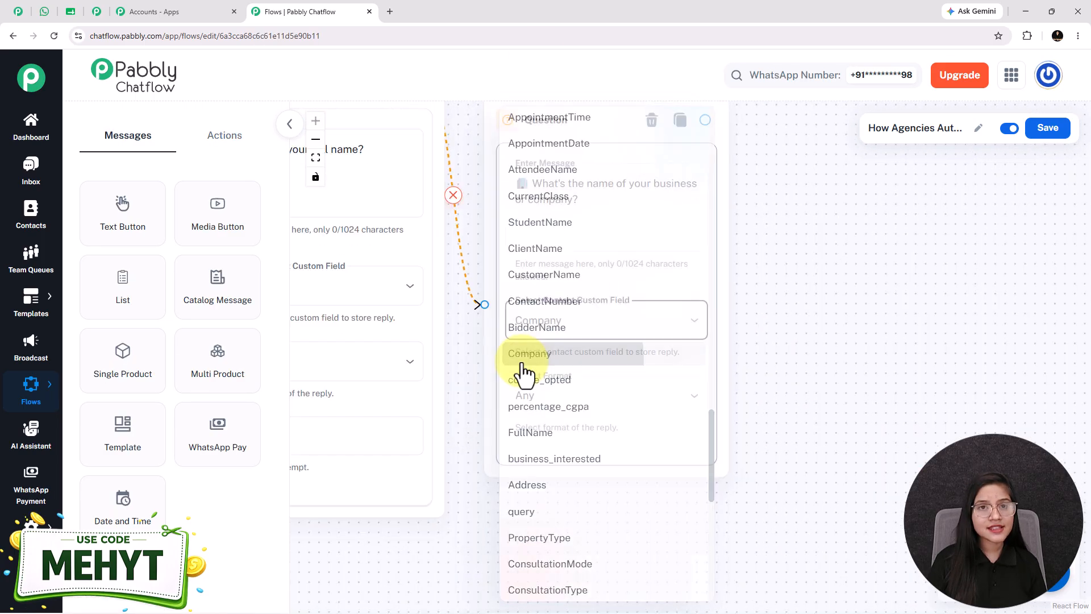
click(524, 368)
click(538, 394)
click(523, 445)
drag(506, 510, 539, 530)
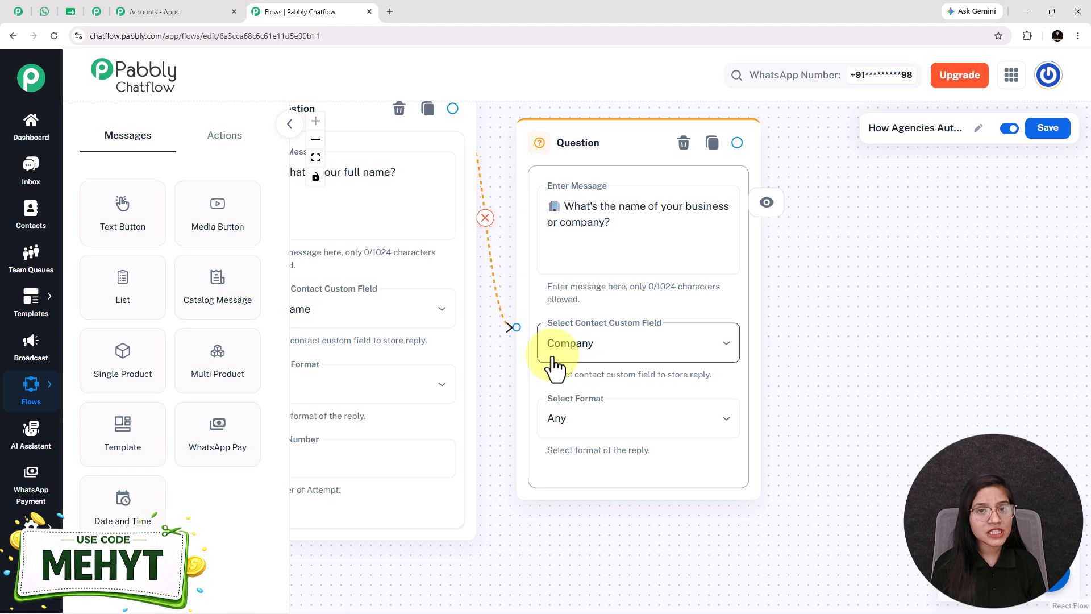
- Examine the two question nodes and find where contact custom fields are managed in the settings options
scroll(711, 348, down, 3)
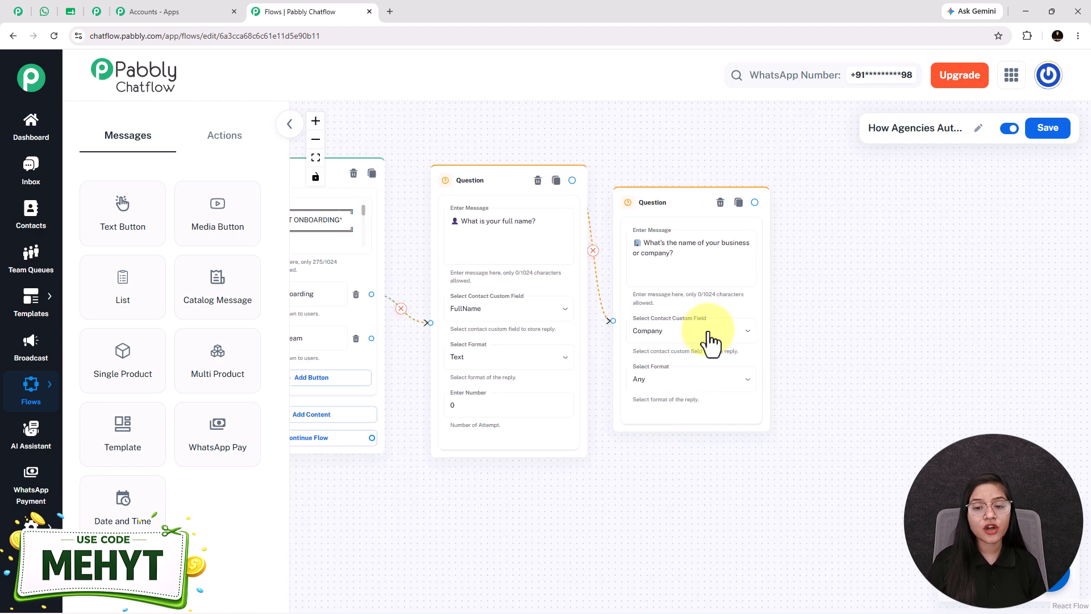
scroll(689, 322, up, 3)
mouse_move(30, 528)
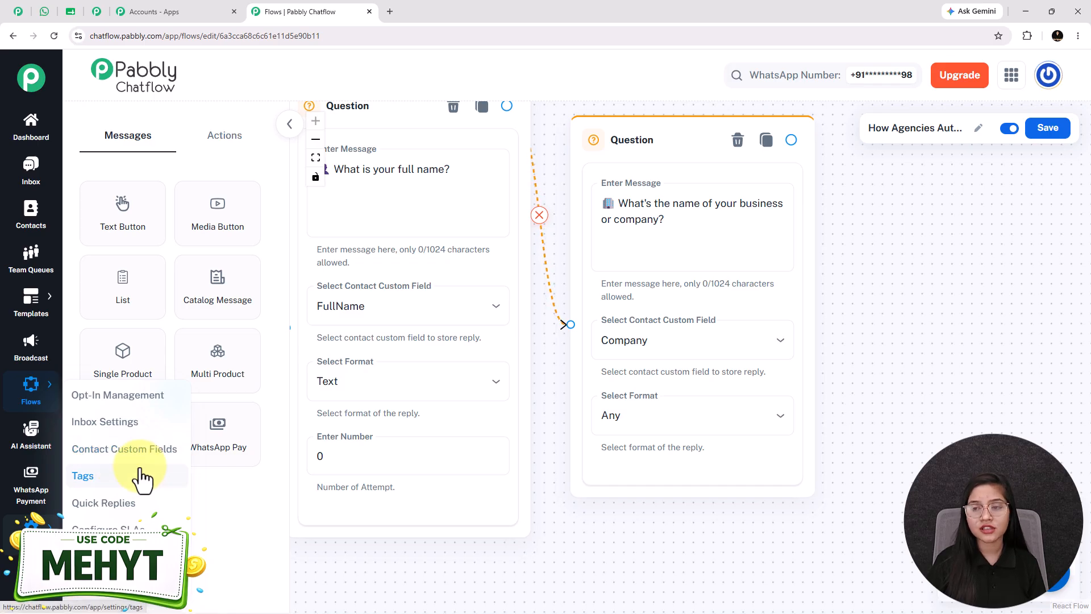
scroll(706, 568, down, 2)
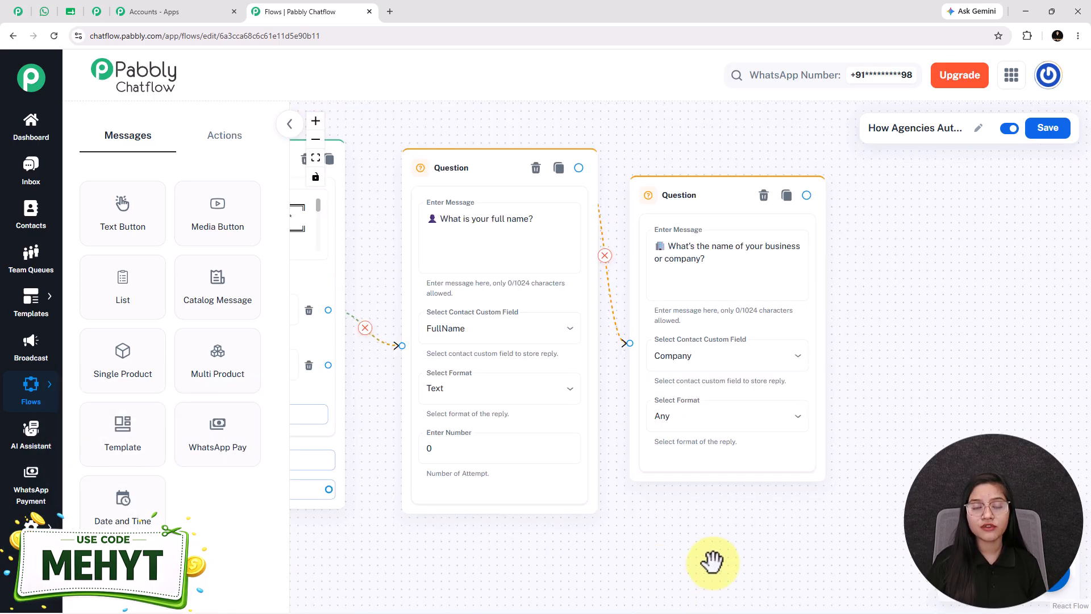
drag(730, 531, 665, 519)
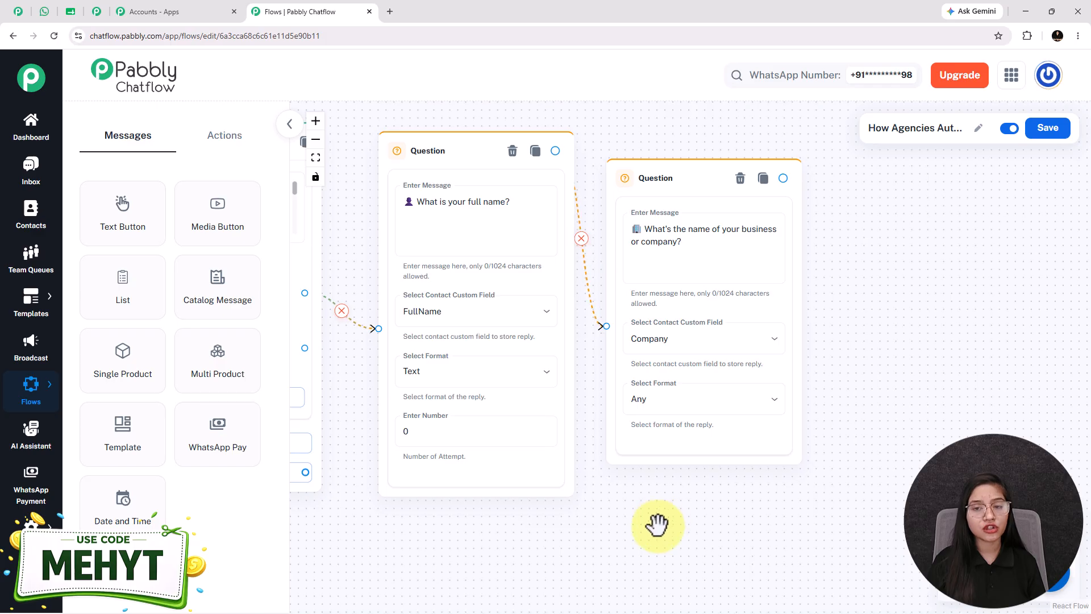
drag(767, 517, 738, 510)
scroll(737, 510, down, 2)
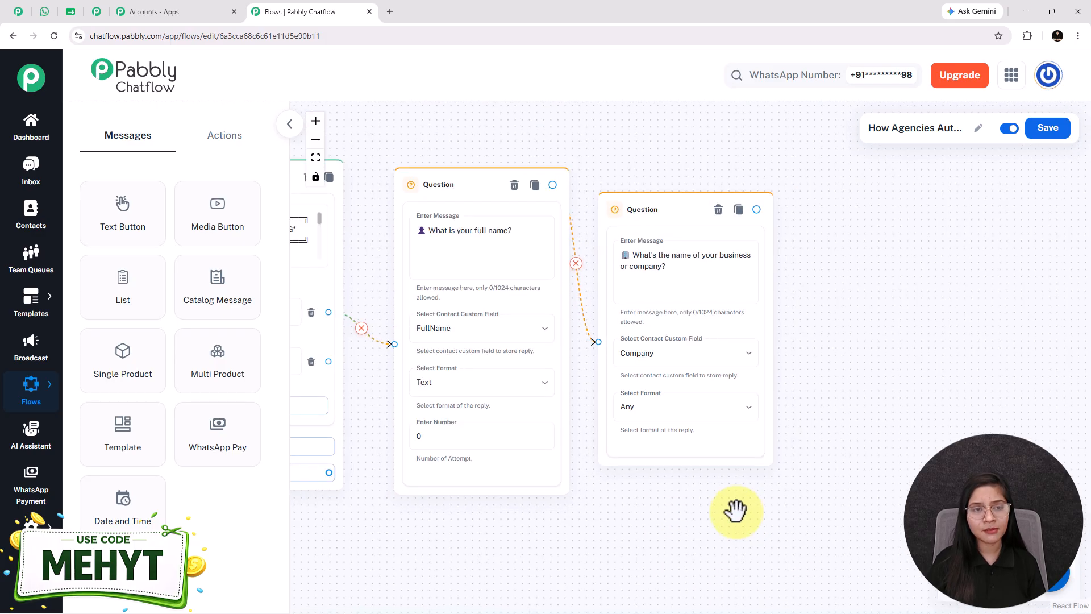
- Switch to WhatsApp Web and review the service question and its list options in the sample onboarding chat
click(46, 11)
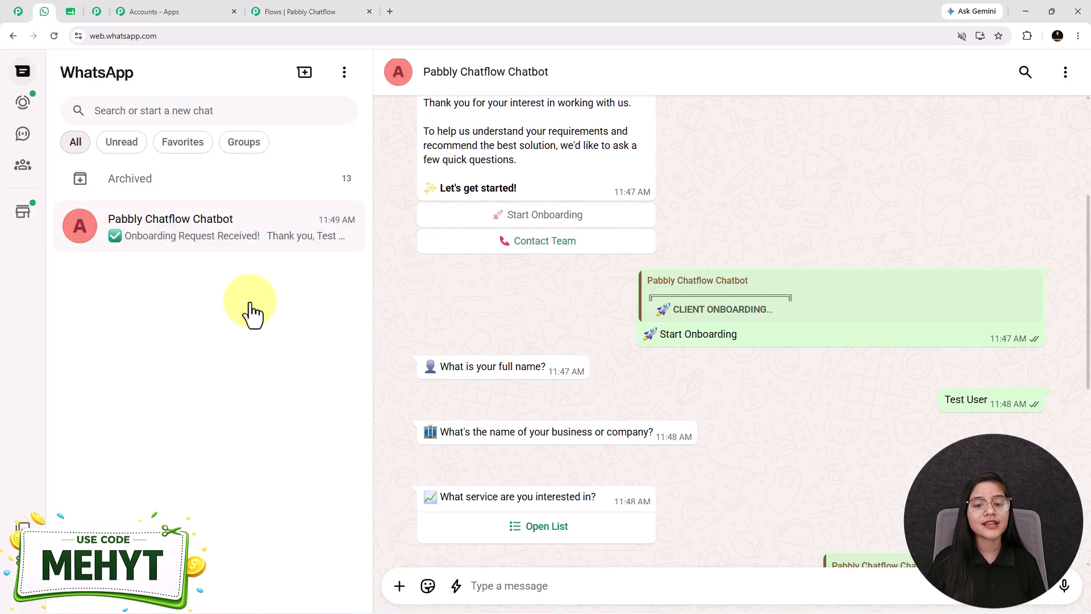
scroll(568, 437, down, 2)
click(530, 413)
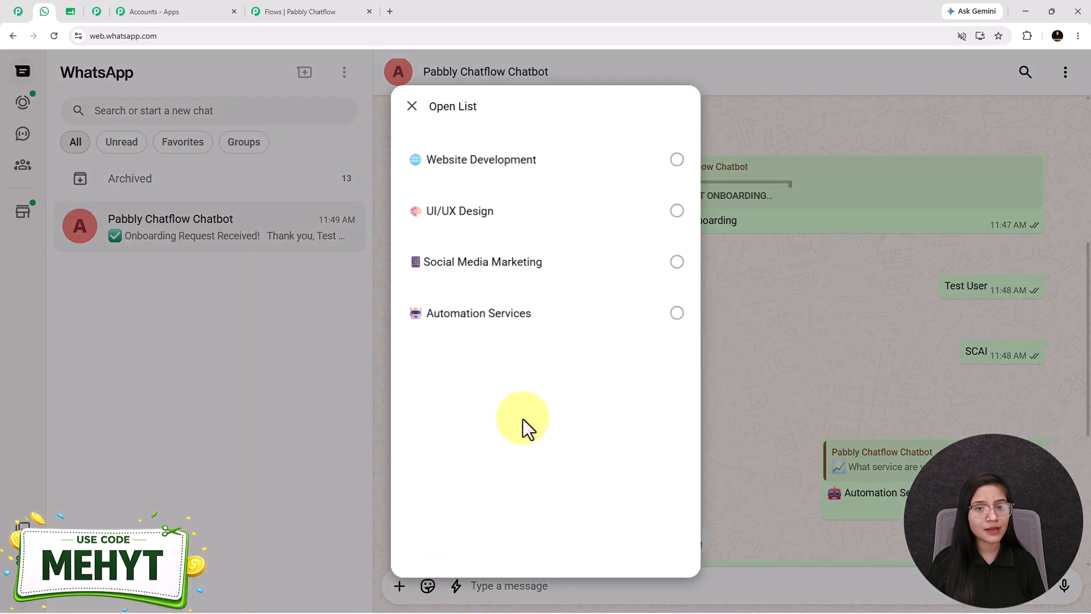
key(Escape)
click(521, 409)
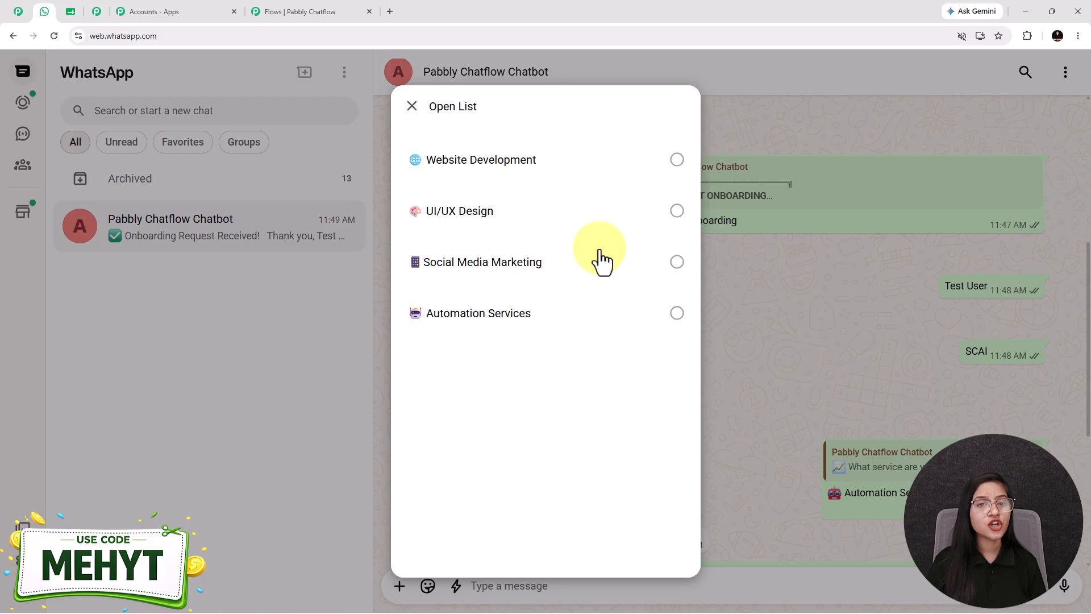
- Return to Pabbly Chatflow and add a List node beside the business name question
click(254, 16)
click(145, 301)
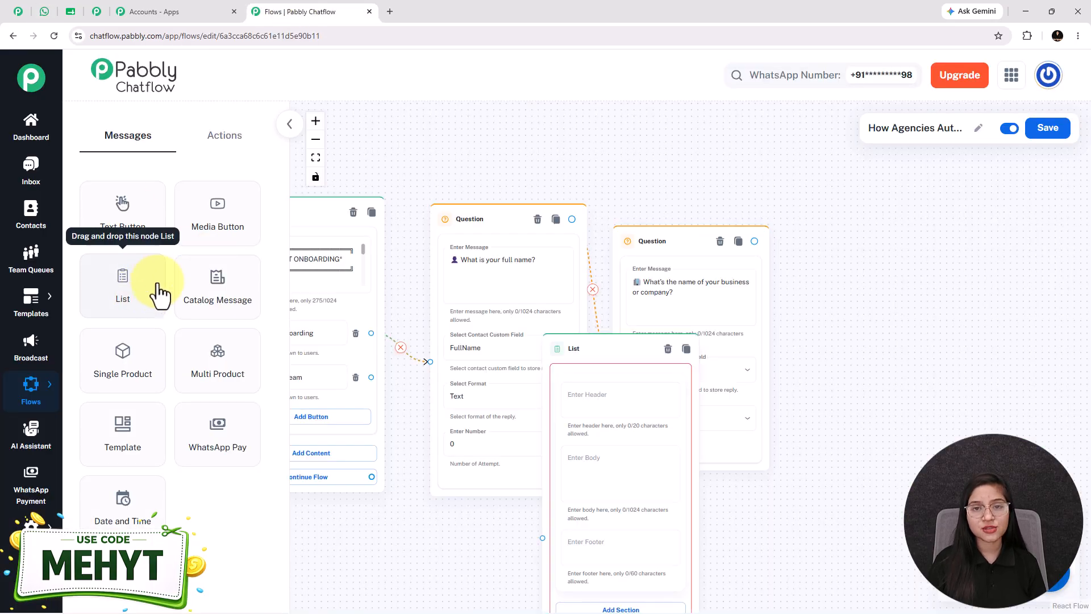
drag(592, 370, 641, 185)
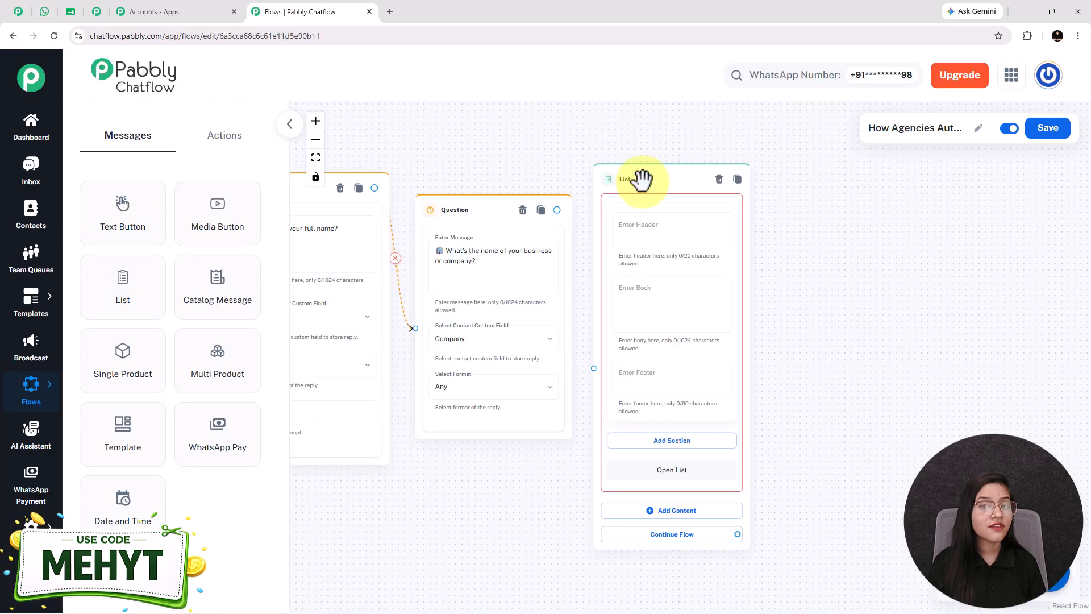
- Set the List node's body to "📈 What service are you interested in?"
click(635, 226)
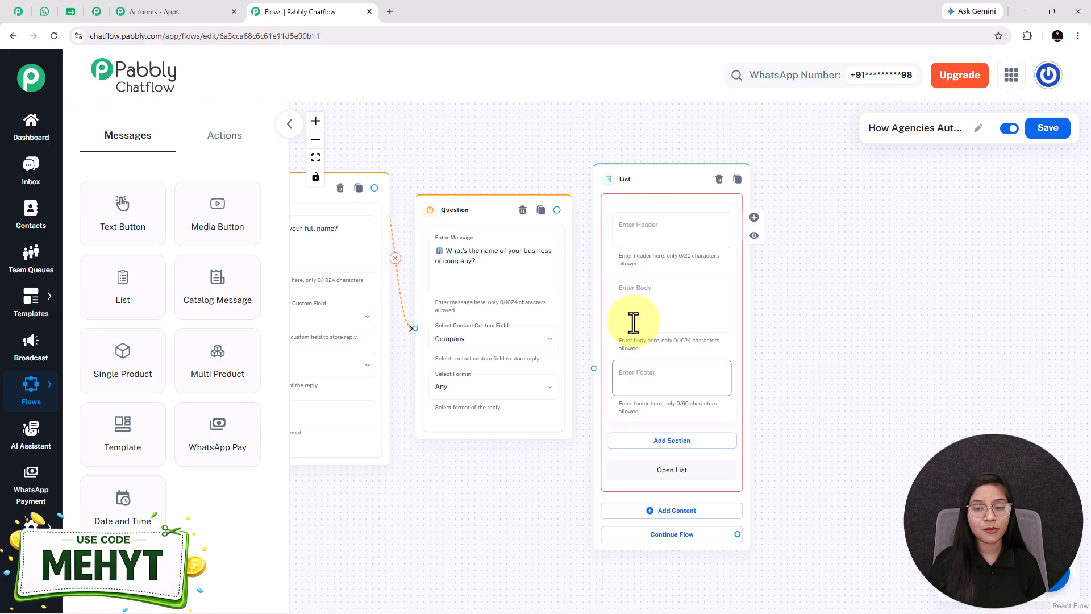
scroll(674, 331, up, 1)
scroll(673, 331, up, 3)
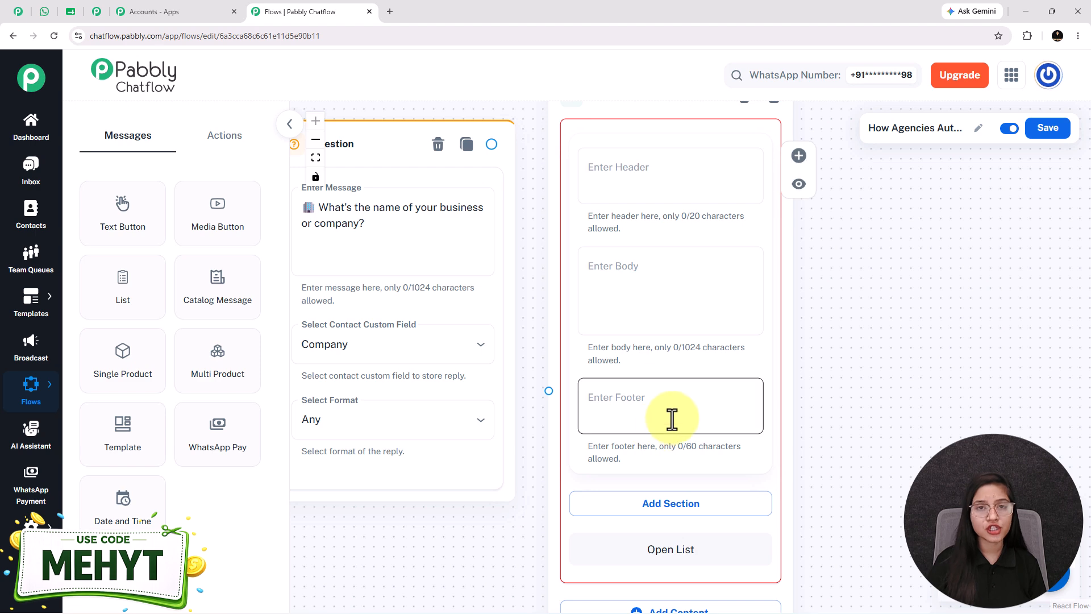
click(690, 322)
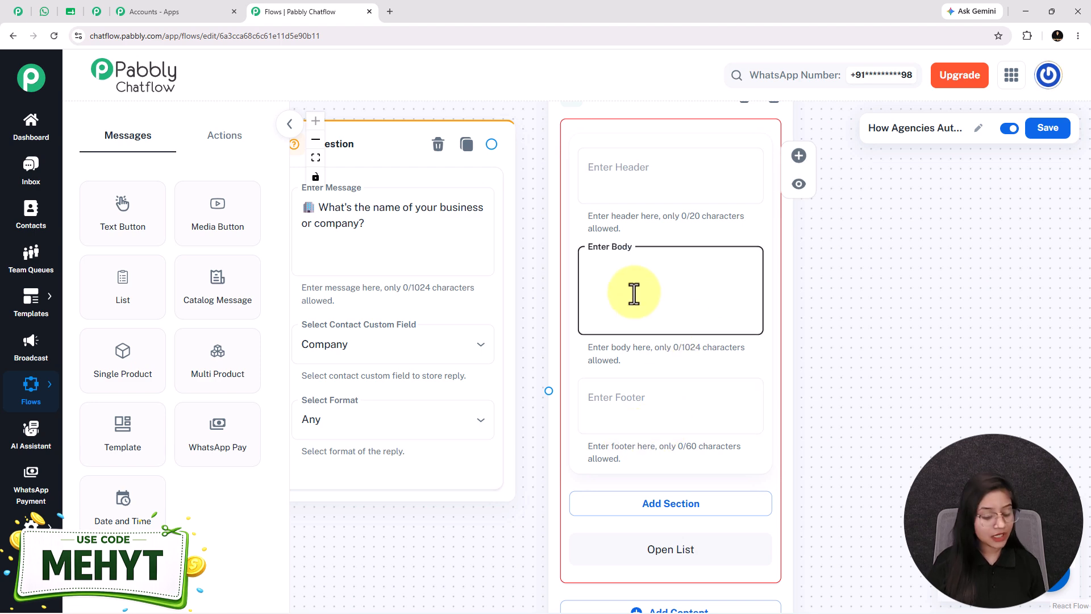
text(📈 What service are you interested in?)
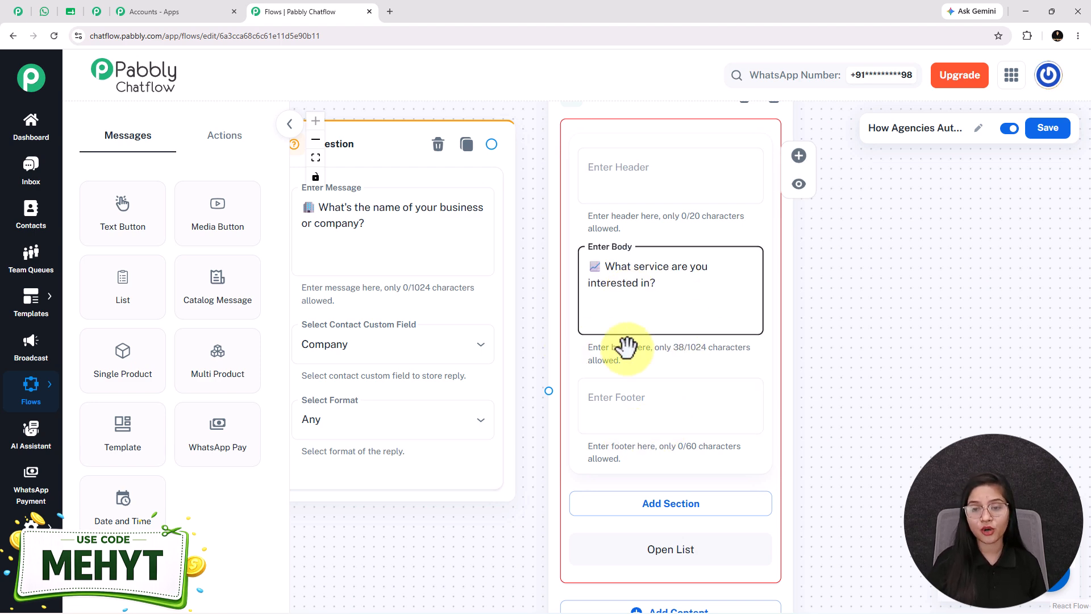
- Add a section titled "Service Types" to the List node
drag(908, 451, 799, 271)
click(659, 335)
click(614, 357)
text(Service Types)
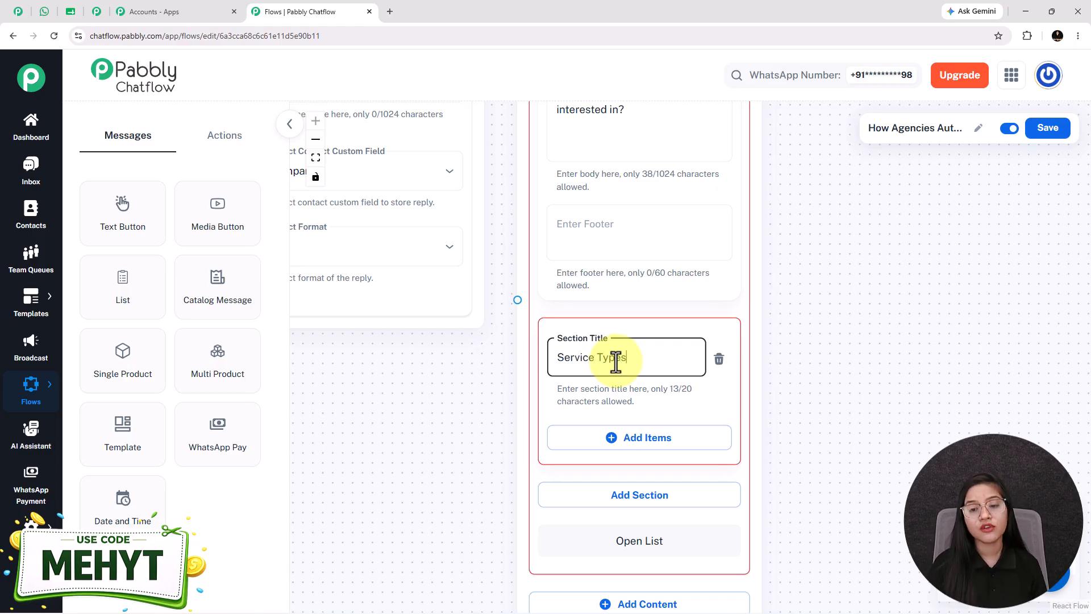
- Add four items to the Service Types section: Website Development, UI/UX Design, Social Media Marketing and Automation Services
drag(453, 475, 435, 387)
click(638, 358)
drag(363, 392, 375, 253)
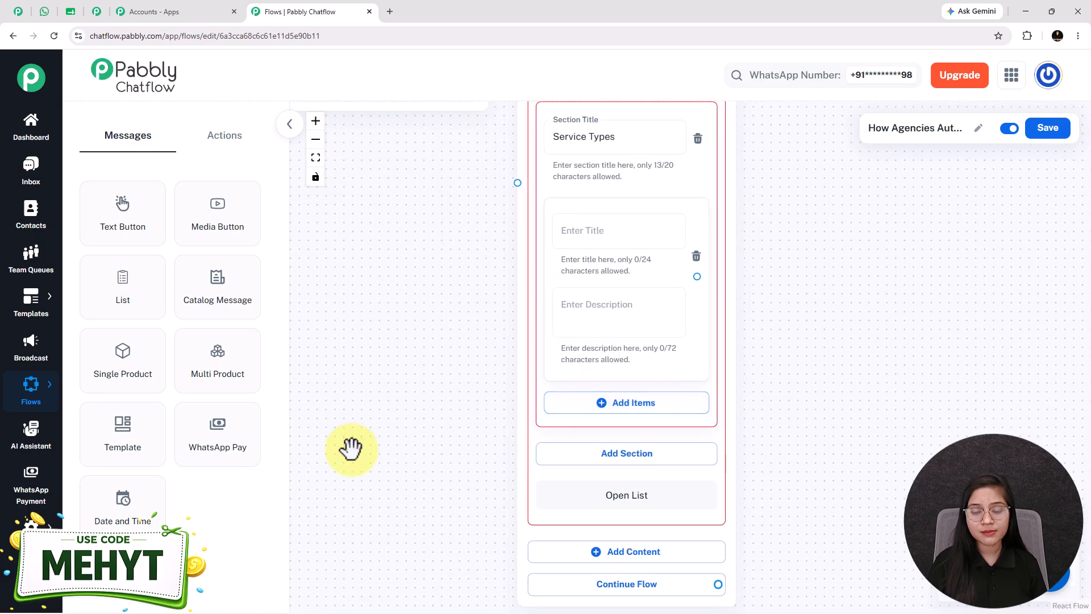
drag(589, 429, 524, 283)
click(560, 255)
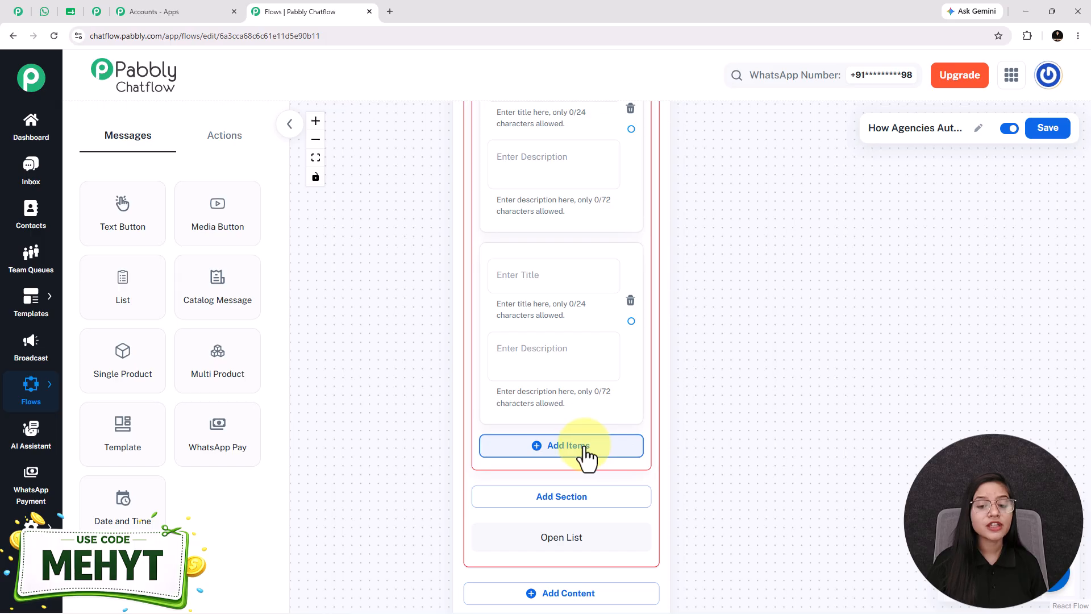
click(585, 449)
scroll(722, 375, down, 3)
drag(701, 404, 681, 432)
scroll(682, 433, down, 1)
drag(740, 456, 729, 429)
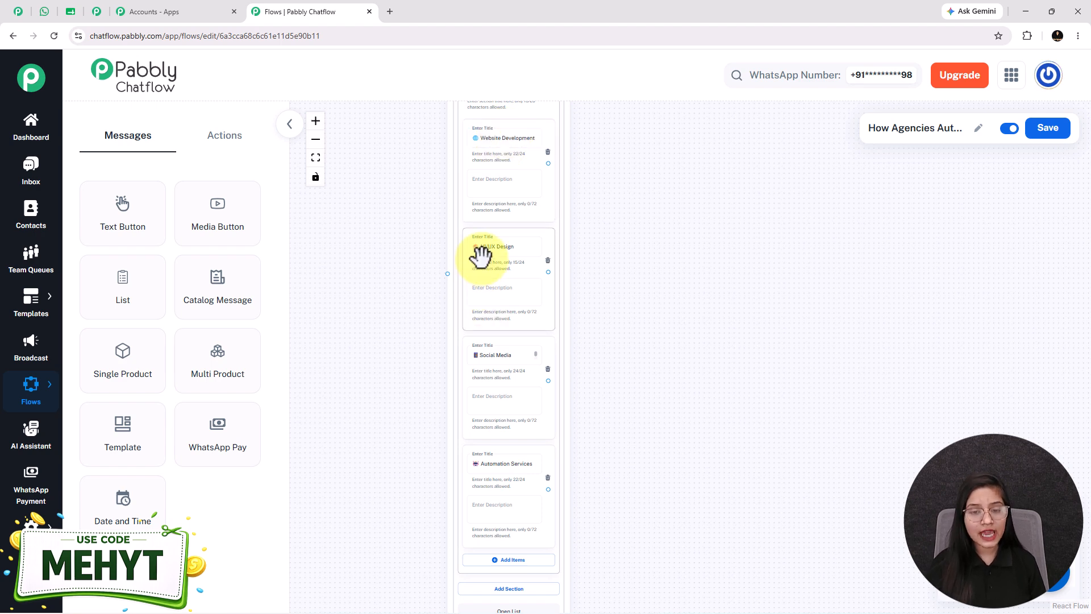
scroll(488, 356, down, 1)
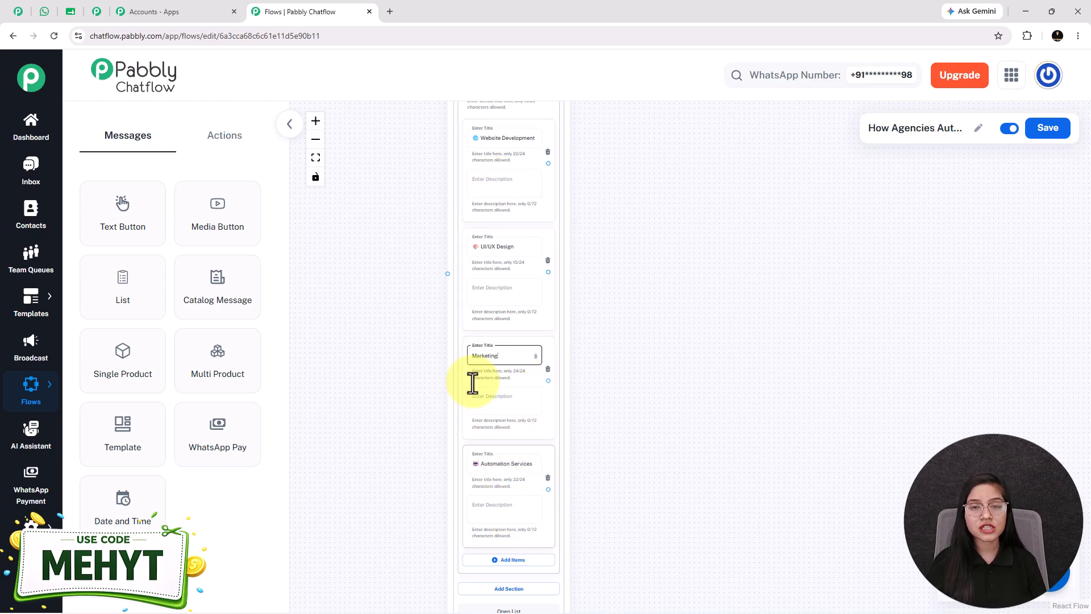
- Connect the business name question to the service List node
drag(383, 212, 449, 465)
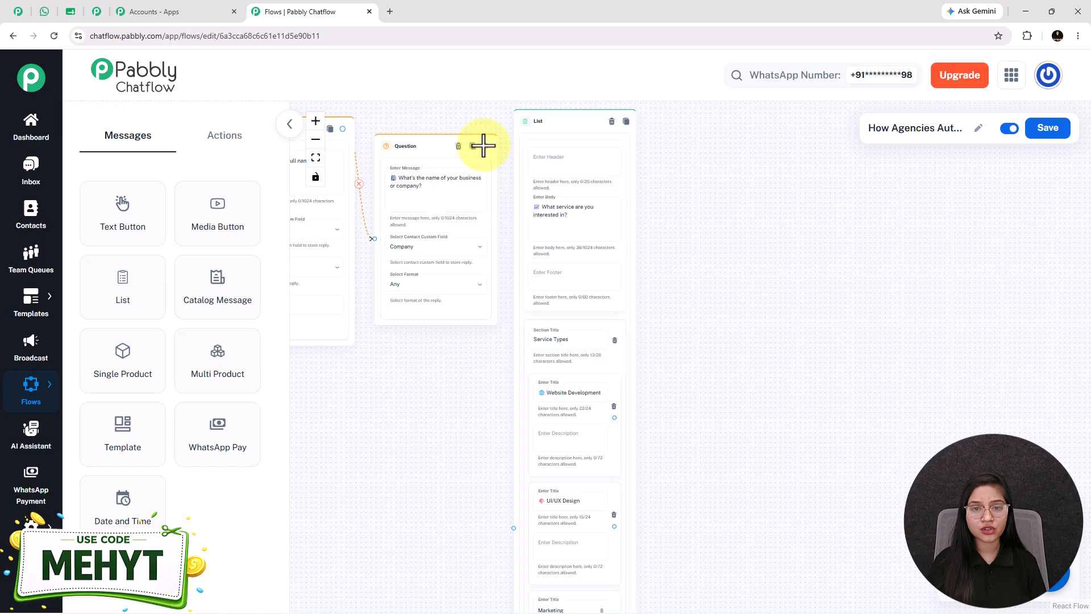
drag(484, 146, 511, 528)
scroll(743, 392, down, 3)
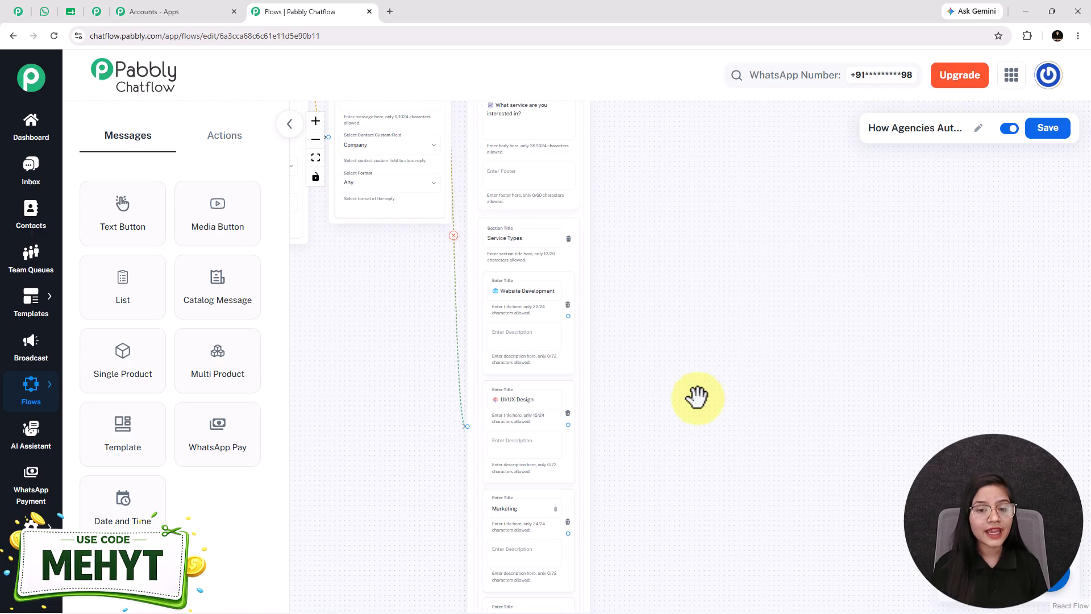
scroll(560, 360, down, 2)
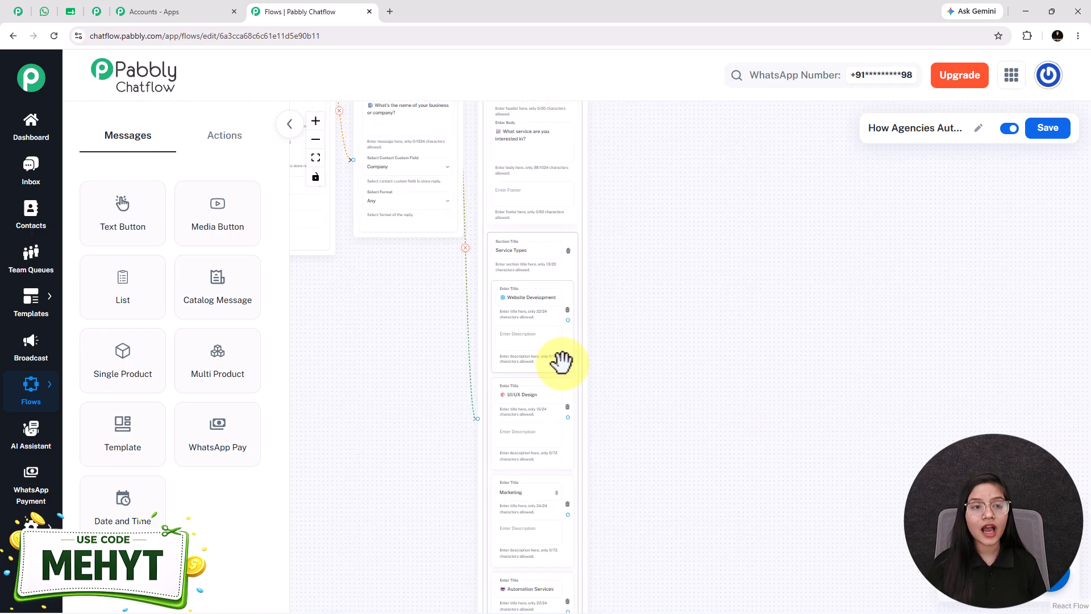
drag(648, 444, 636, 414)
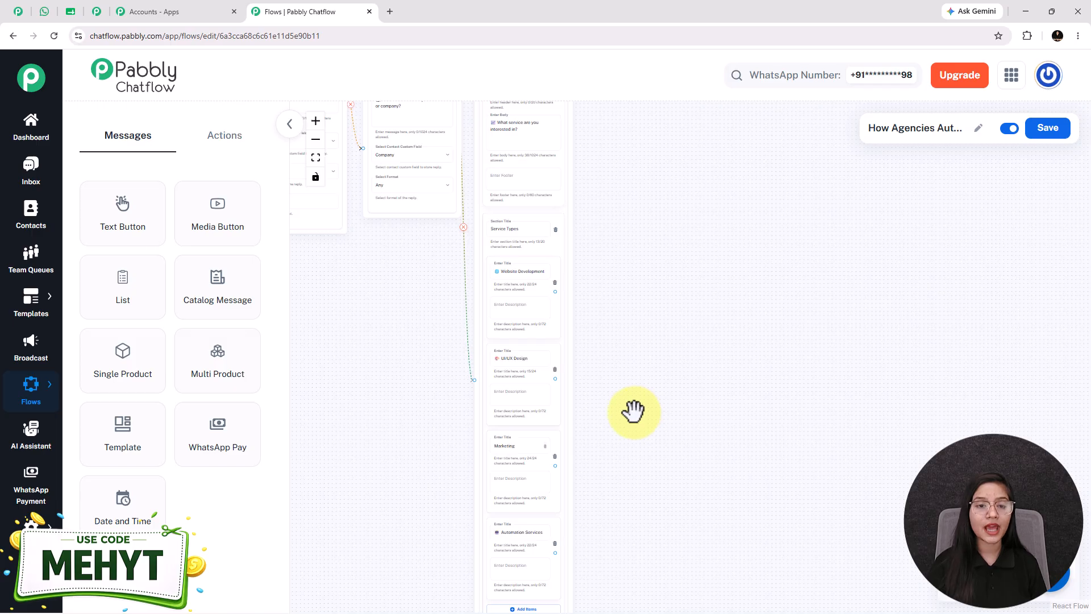
- Add a Set Custom Field node next to the Website Development list item and choose ServiceType as its contact custom field
click(234, 152)
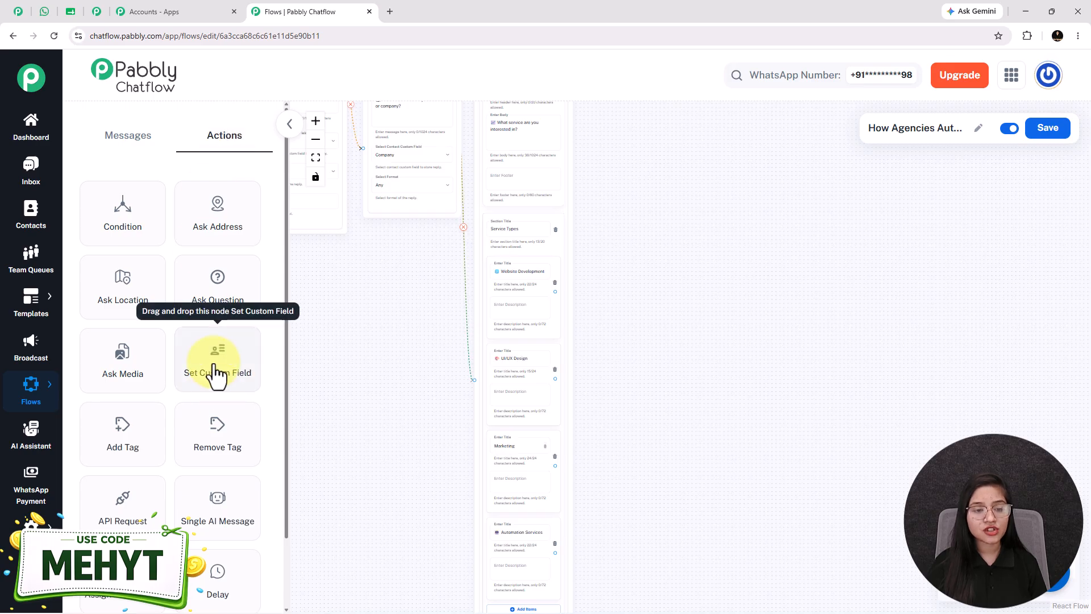
drag(218, 373, 618, 378)
drag(591, 343, 620, 245)
click(619, 283)
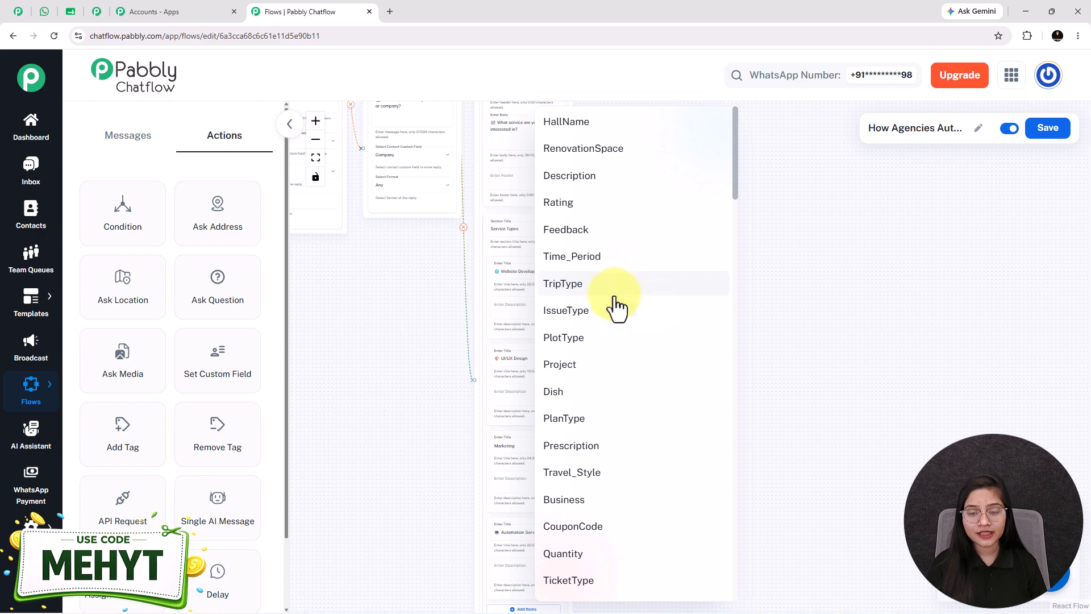
scroll(577, 480, down, 10)
scroll(586, 487, down, 15)
click(580, 588)
- Copy the Website Development item title into the ServiceType node as the value to store
scroll(616, 346, up, 5)
click(461, 301)
key(ctrl+a)
key(ctrl+c)
click(721, 382)
key(ctrl+v)
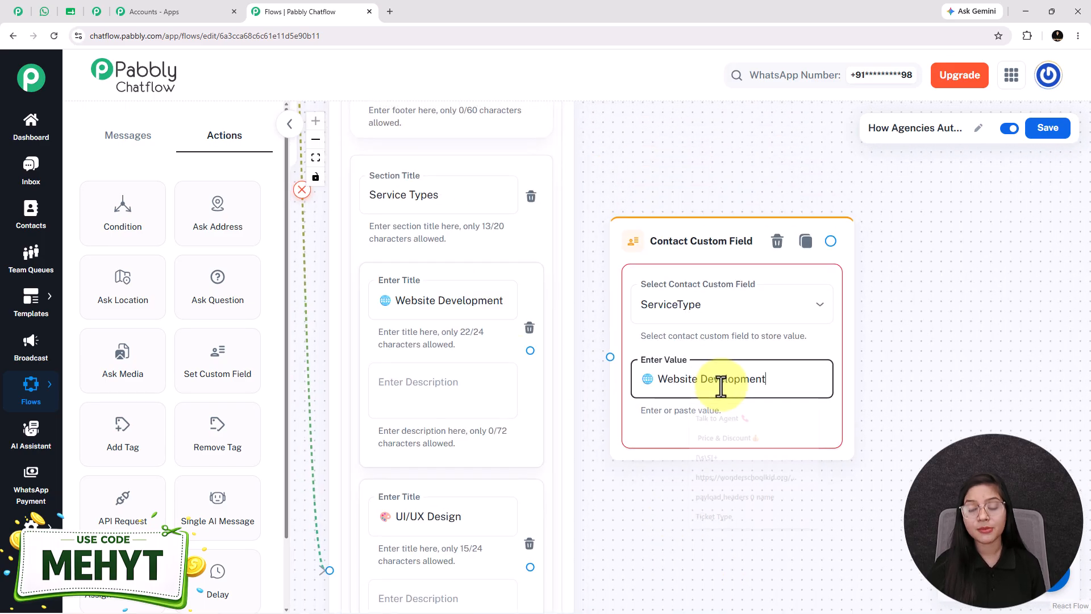
- Shift the ServiceType node slightly away from the list and connect the Website Development item to it
drag(682, 261, 691, 267)
drag(529, 350, 617, 362)
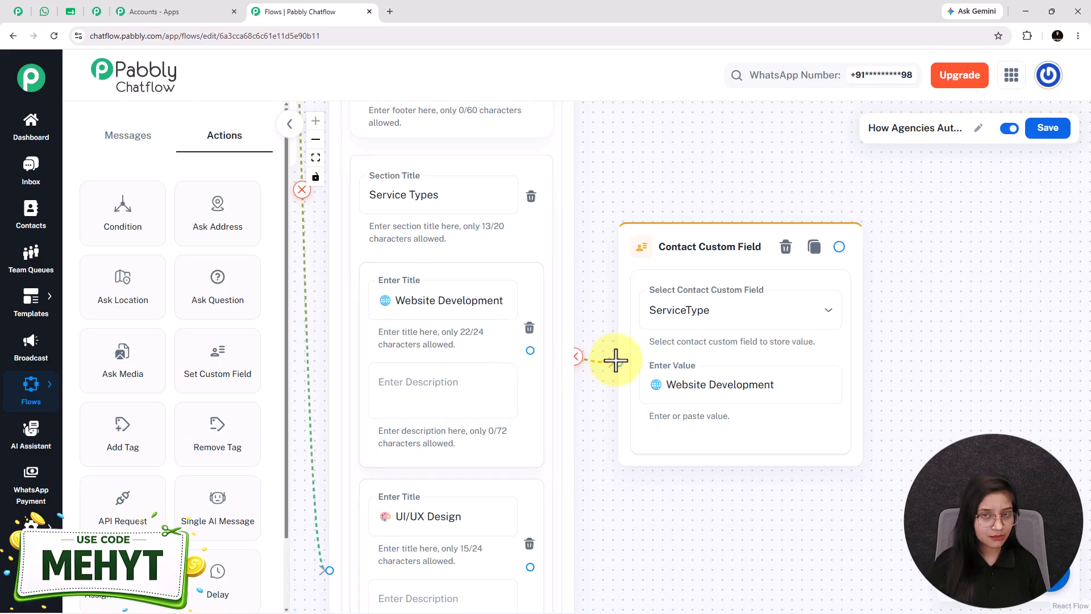
scroll(733, 483, down, 3)
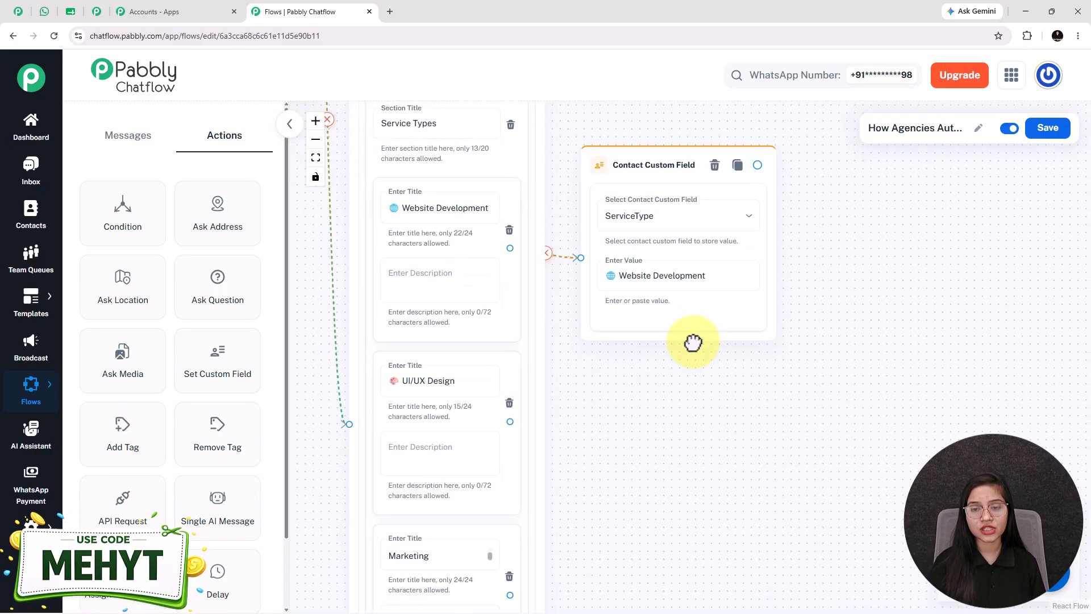
scroll(695, 352, down, 2)
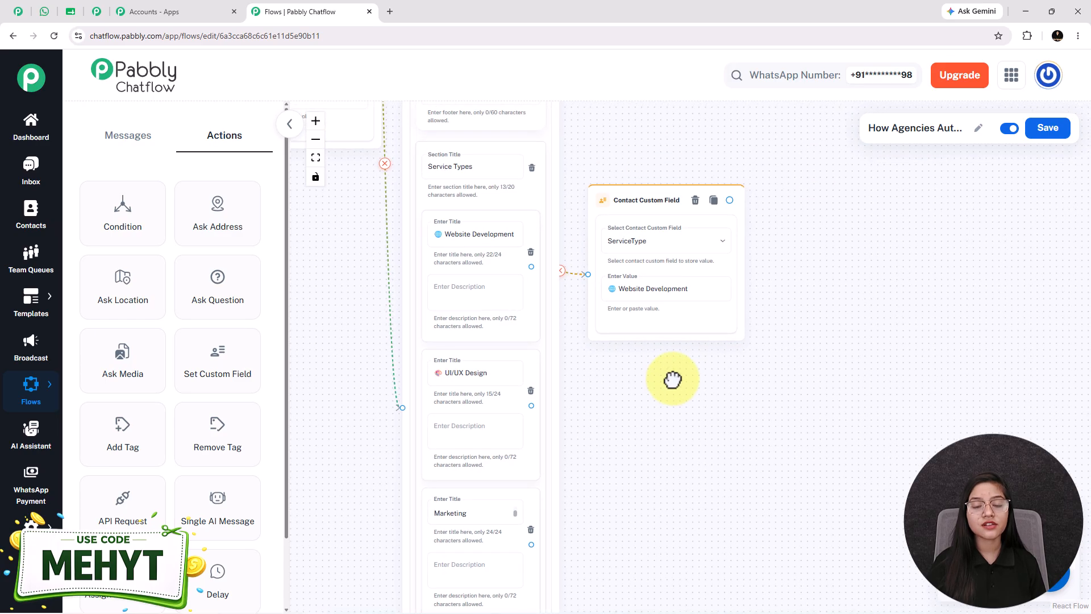
scroll(572, 375, down, 1)
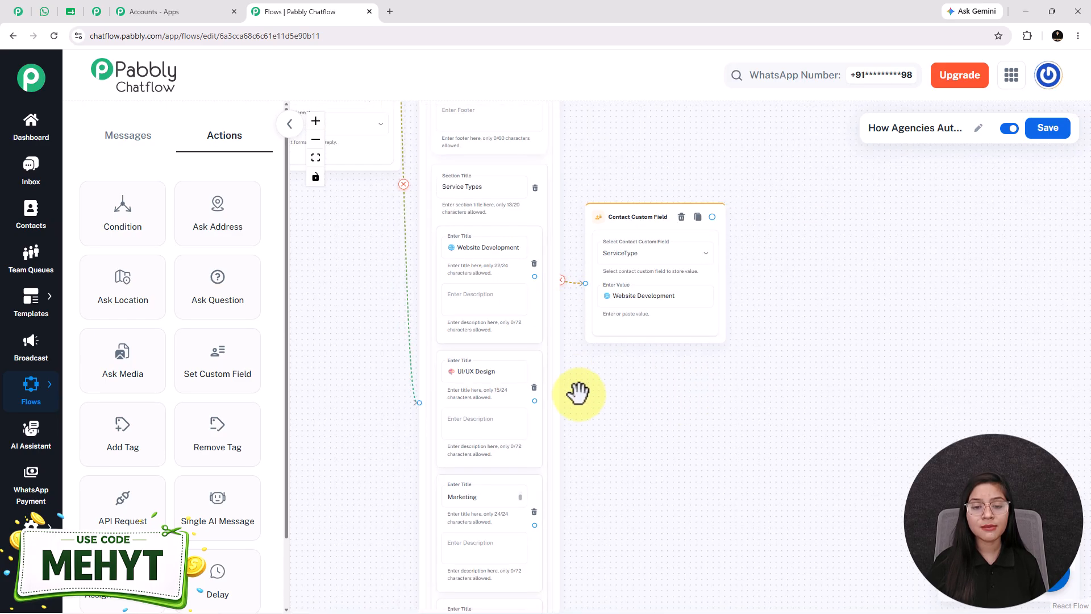
- Review the ServiceType custom field nodes attached to the UI/UX Design, Marketing and Automation Services items of the service list
drag(627, 450, 609, 321)
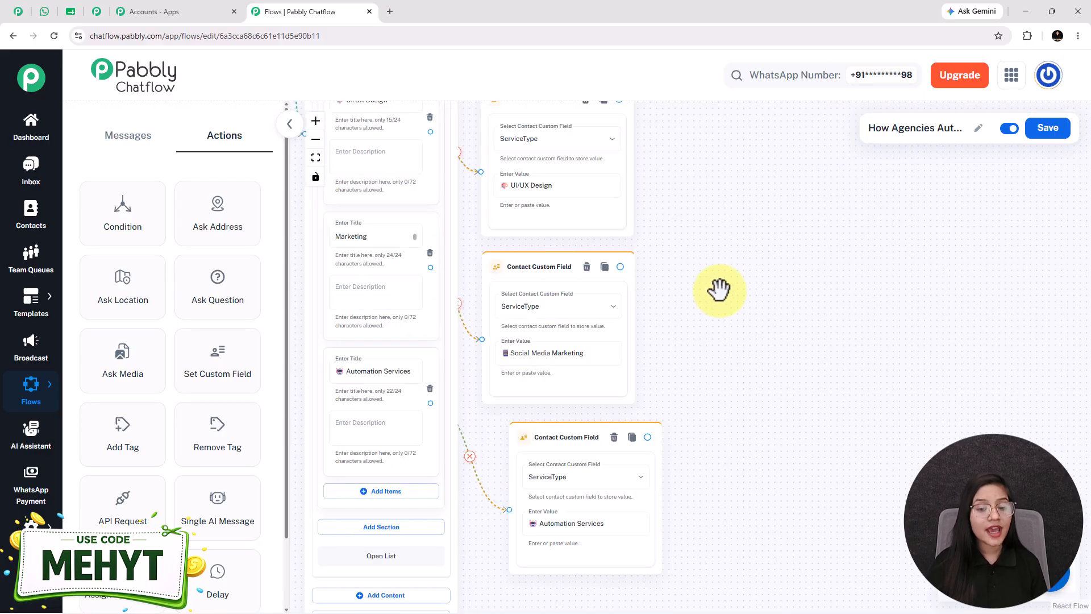
drag(719, 289, 718, 268)
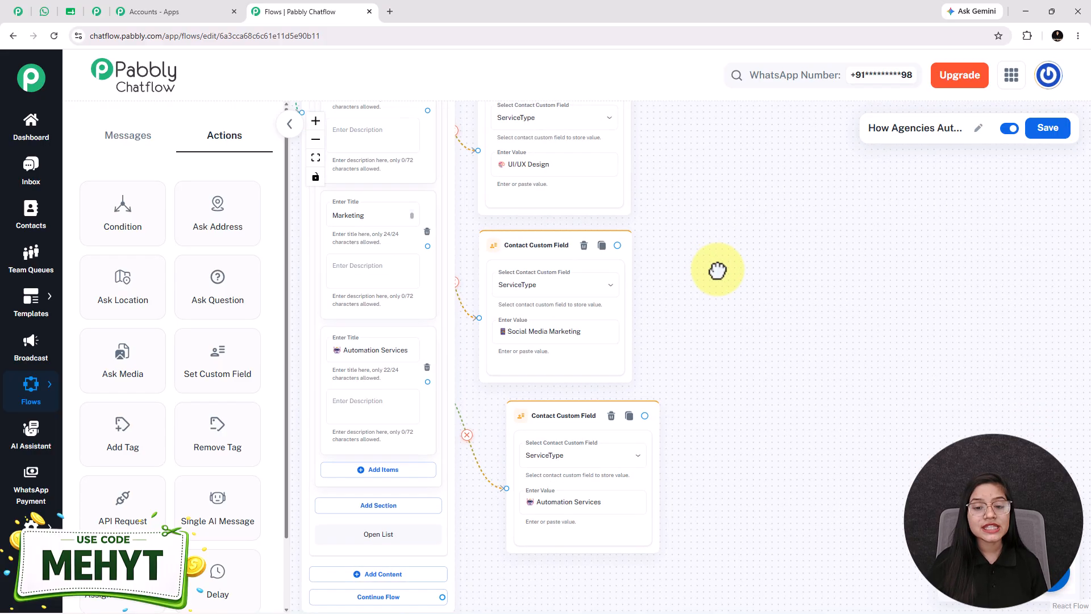
drag(677, 322, 665, 393)
drag(697, 276, 691, 395)
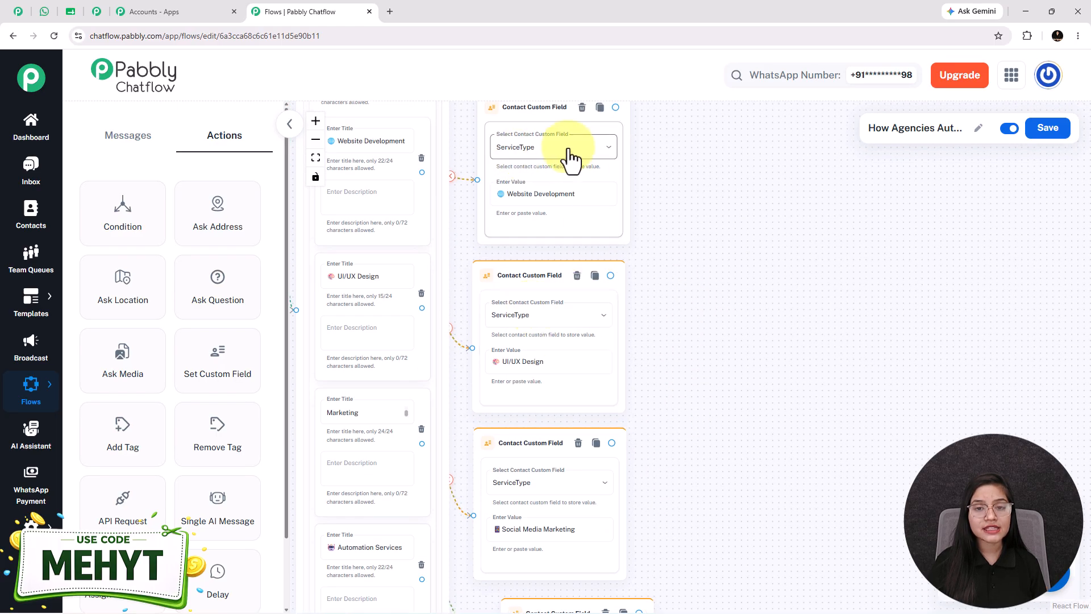
scroll(653, 382, down, 5)
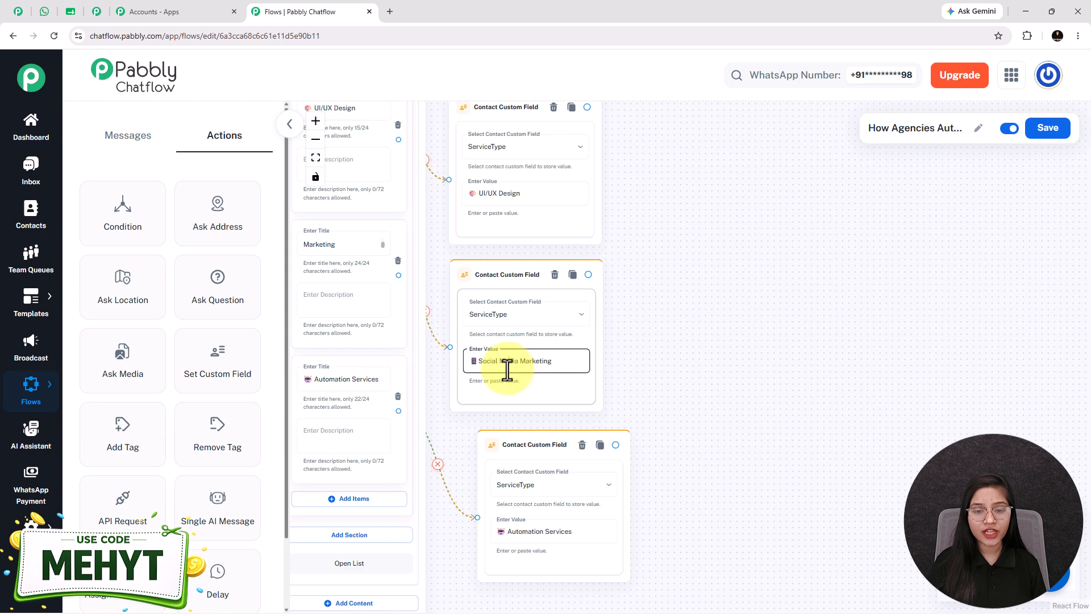
scroll(704, 318, left, 3)
scroll(339, 282, up, 3)
- Compare the service list item titles with the values stored in their connected ServiceType nodes, such as Website Development
double_click(430, 226)
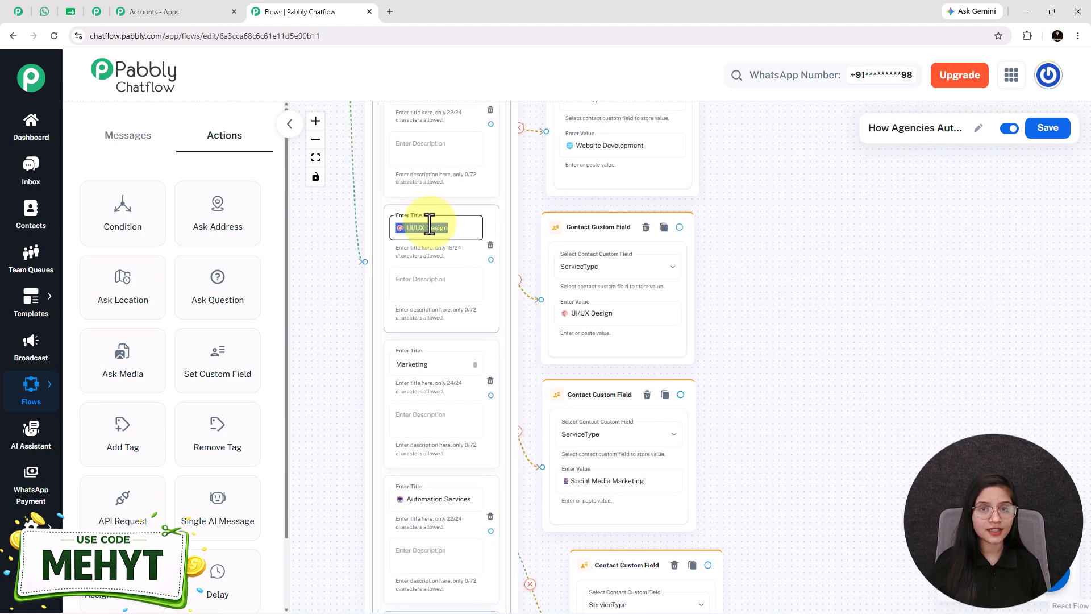
drag(843, 241, 850, 343)
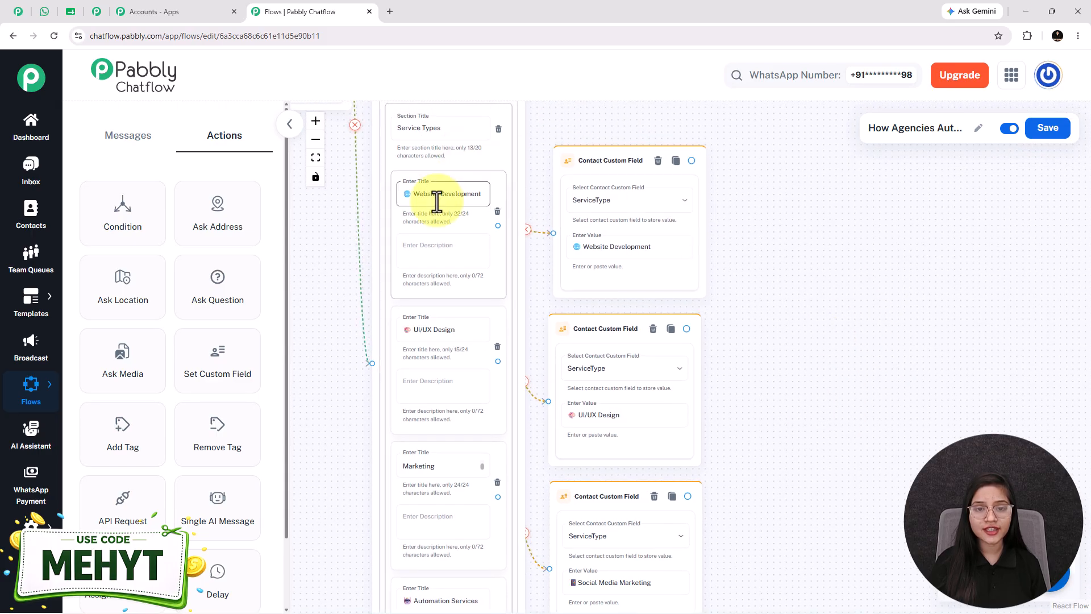
scroll(437, 197, up, 3)
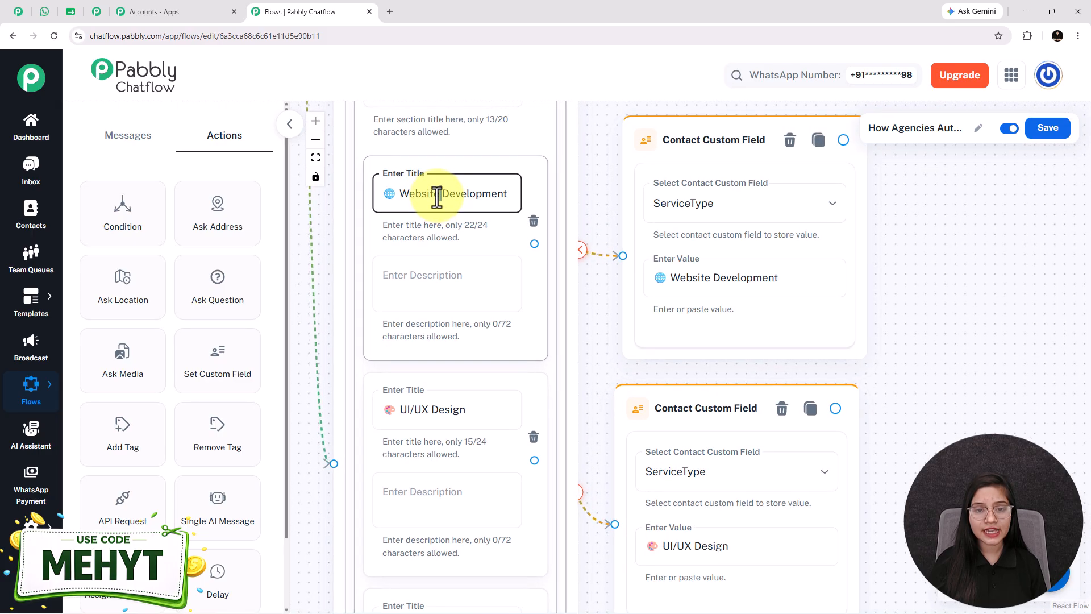
triple_click(436, 198)
triple_click(718, 278)
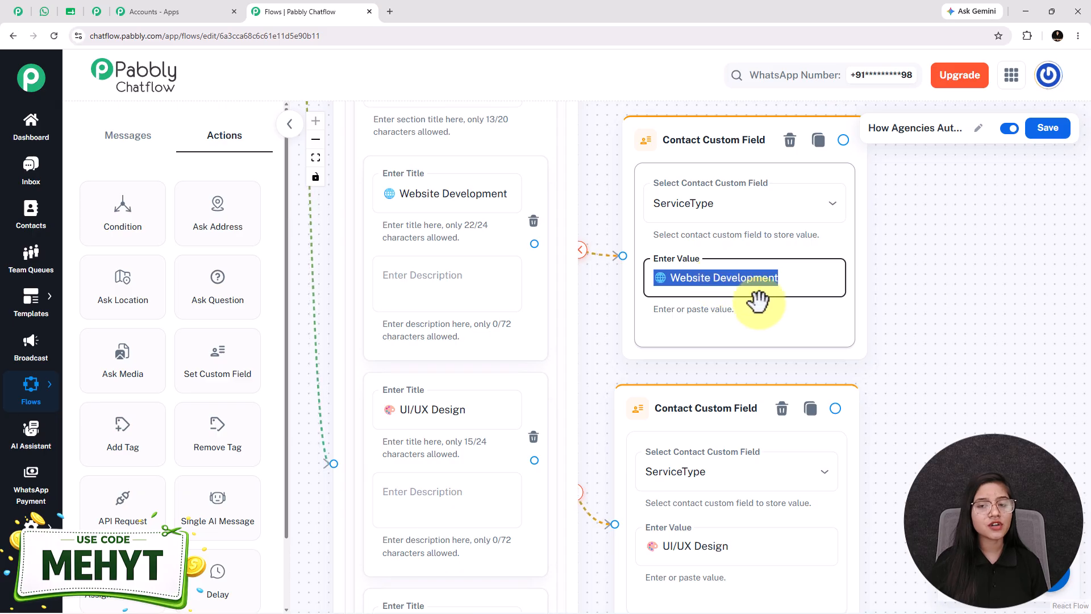
scroll(759, 300, down, 3)
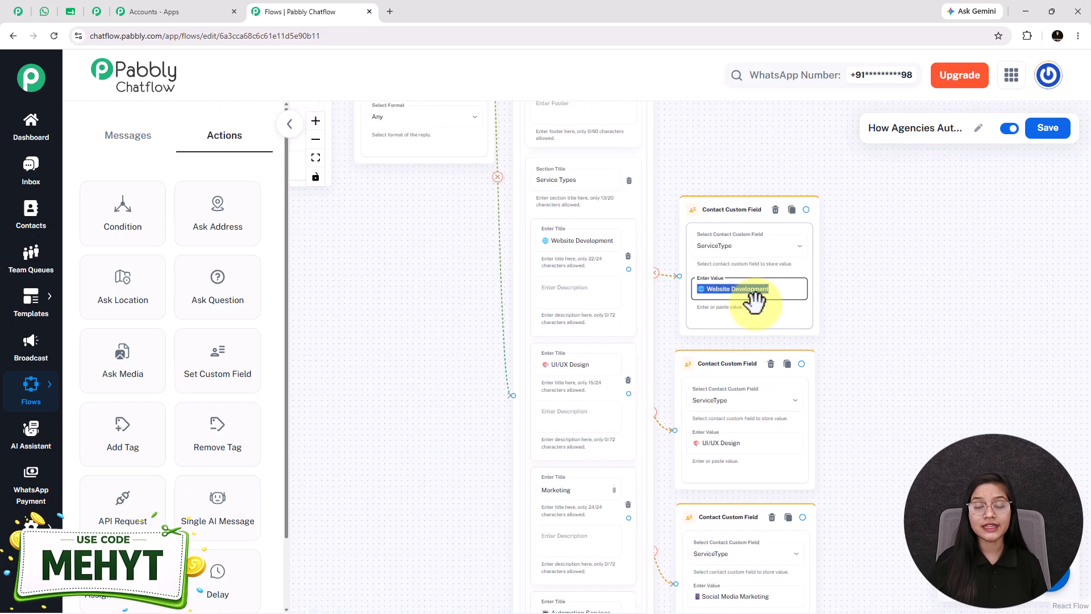
drag(871, 370, 710, 260)
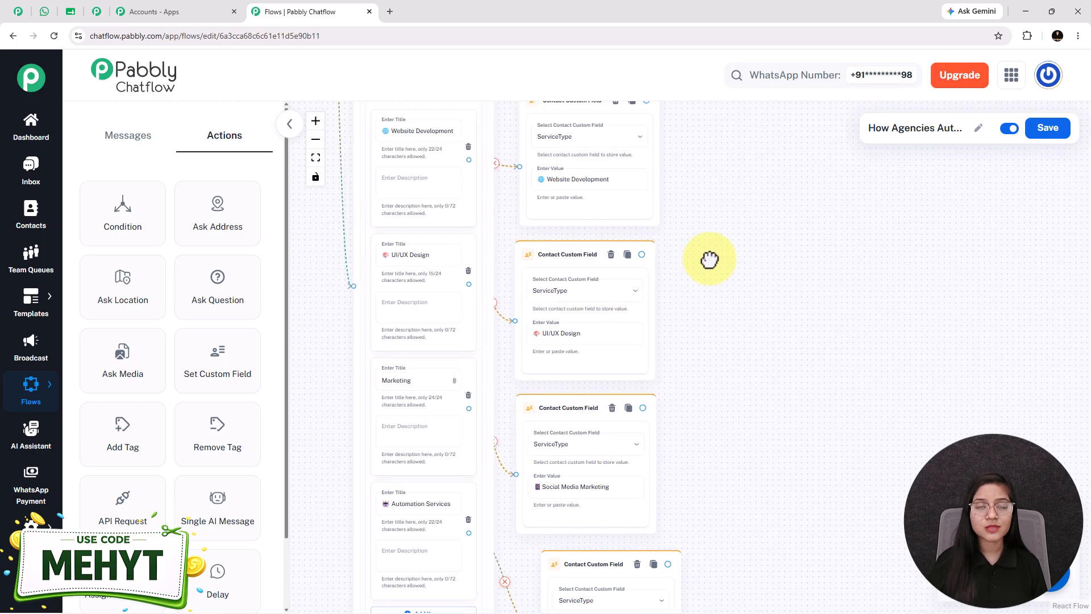
scroll(709, 260, down, 2)
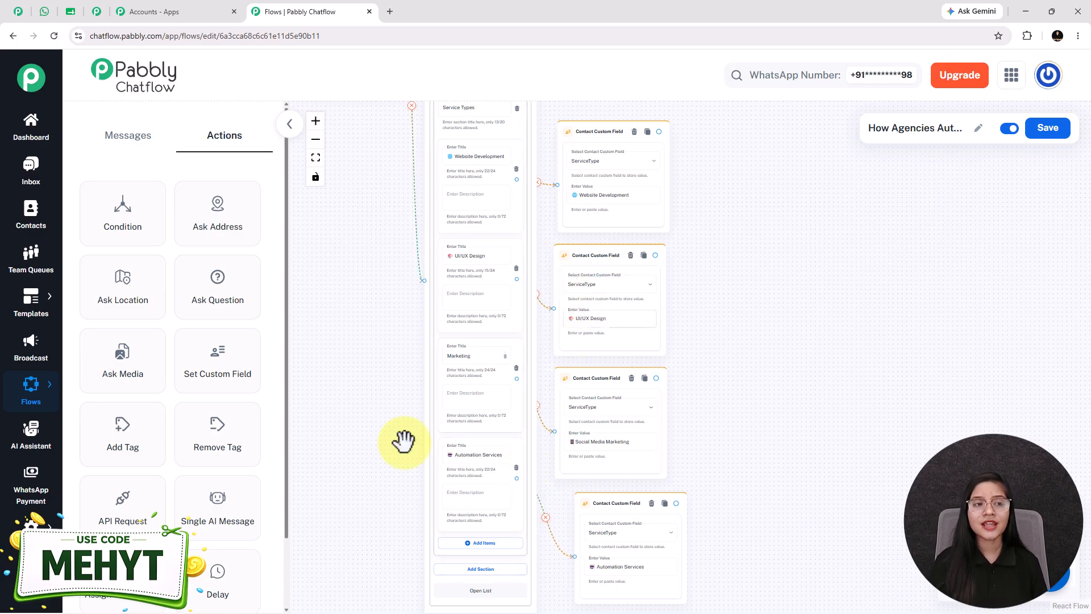
- Switch to WhatsApp and check which questions follow the service selection in the sample chatbot conversation
click(45, 11)
click(812, 387)
scroll(660, 454, down, 4)
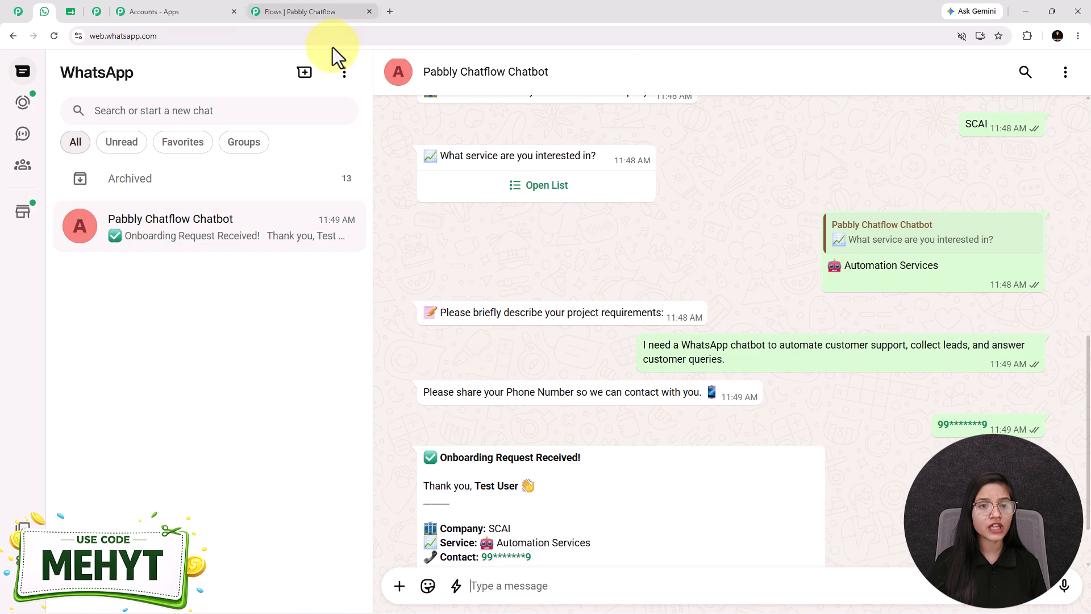
- Return to Pabbly Chatflow and review the flow from the full name question through to the four ServiceType nodes
click(305, 11)
drag(344, 230, 558, 595)
scroll(621, 419, up, 3)
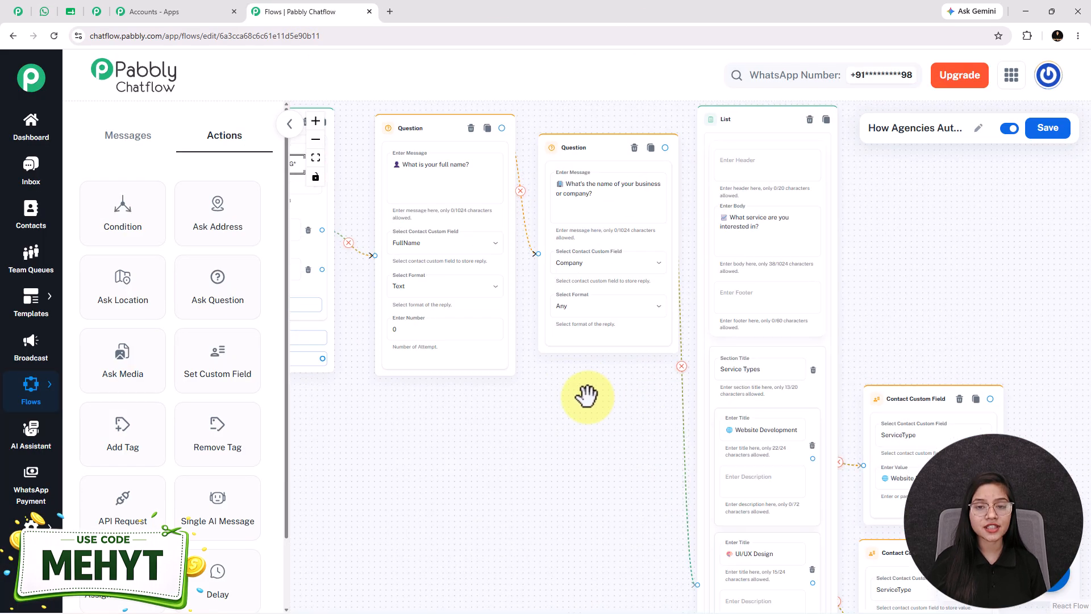
drag(640, 514, 219, 100)
drag(750, 422, 706, 456)
scroll(706, 457, down, 1)
scroll(724, 373, down, 1)
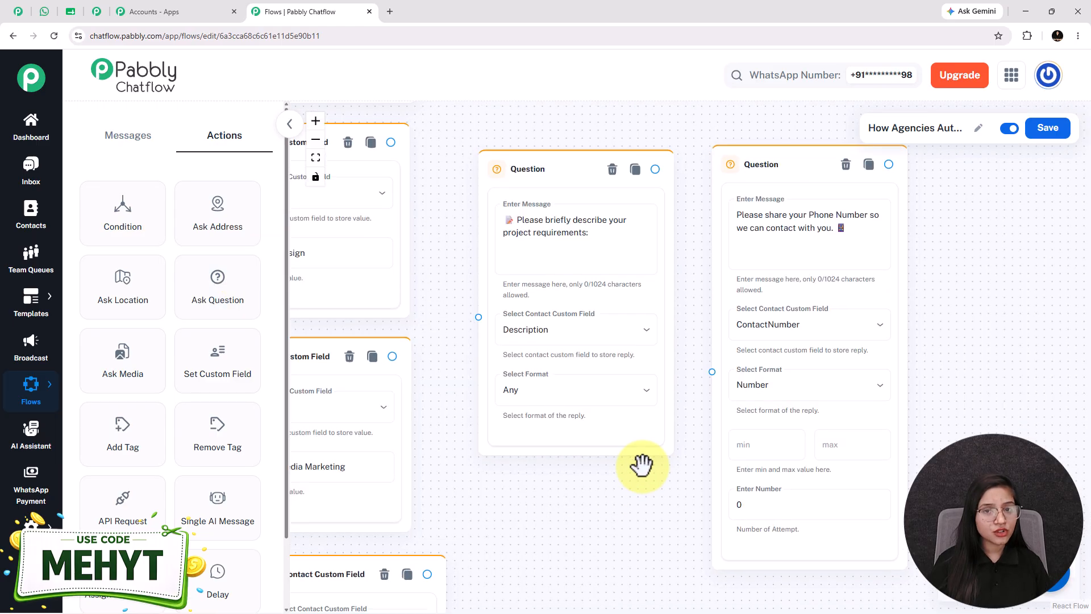
- Connect all four ServiceType nodes to the project requirements question, and connect that question to the phone number question
scroll(631, 468, down, 3)
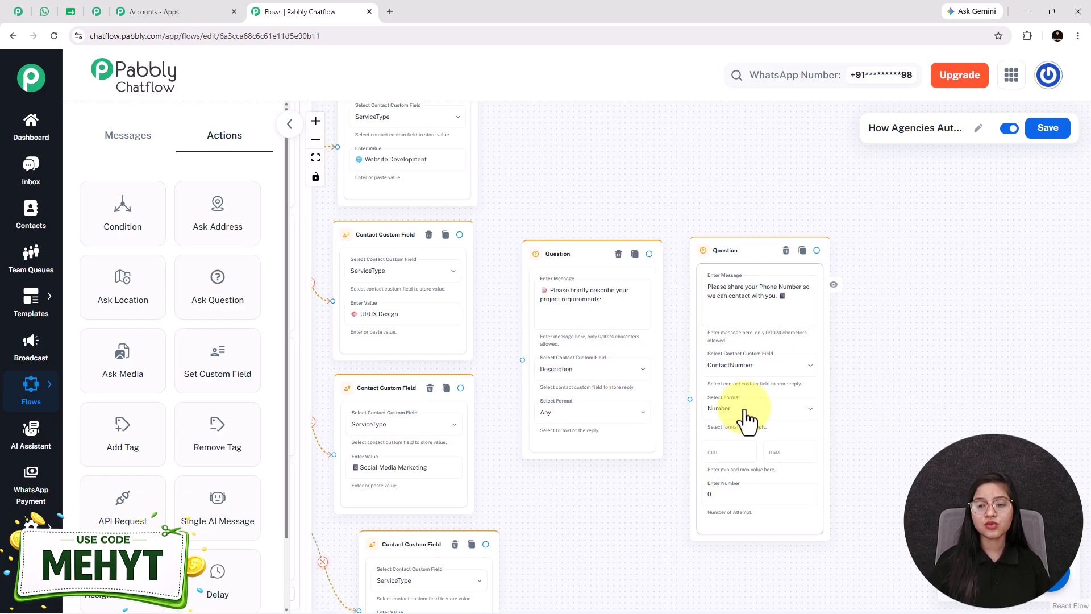
scroll(651, 426, down, 2)
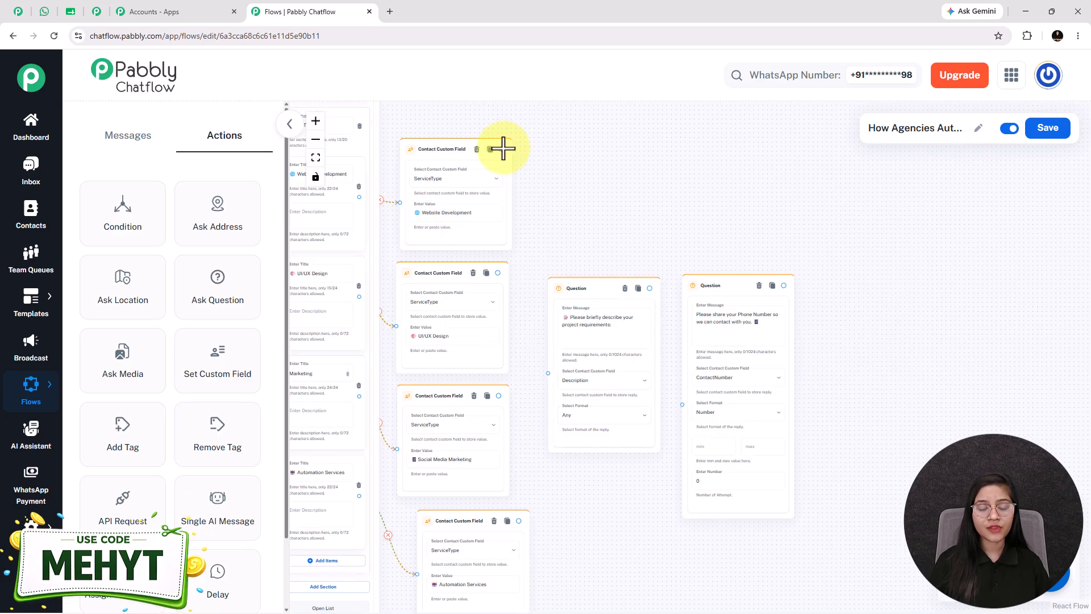
drag(537, 375, 546, 374)
drag(518, 520, 548, 372)
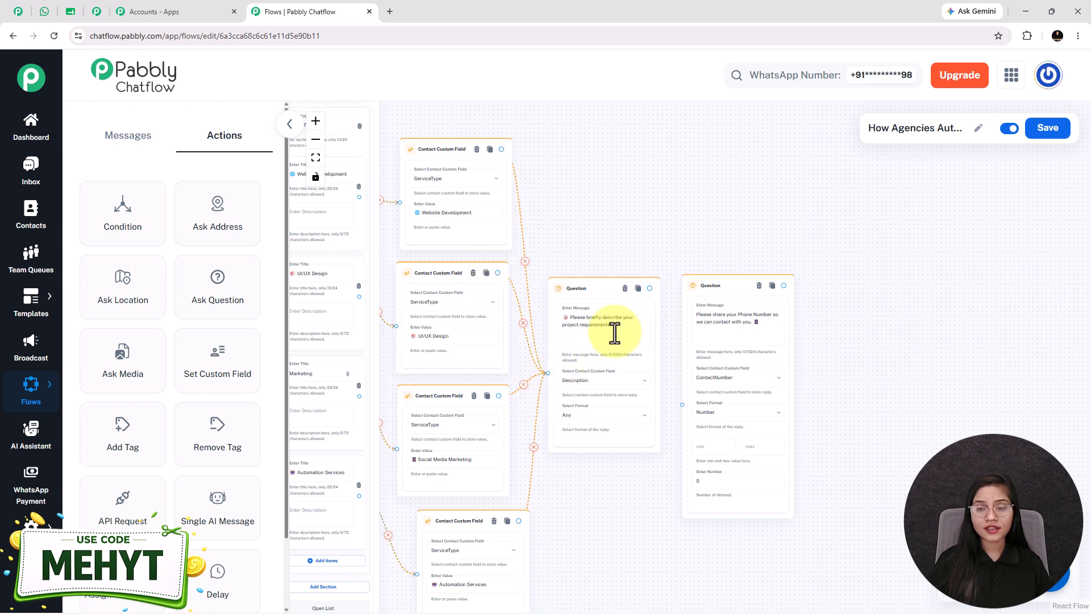
drag(651, 288, 684, 407)
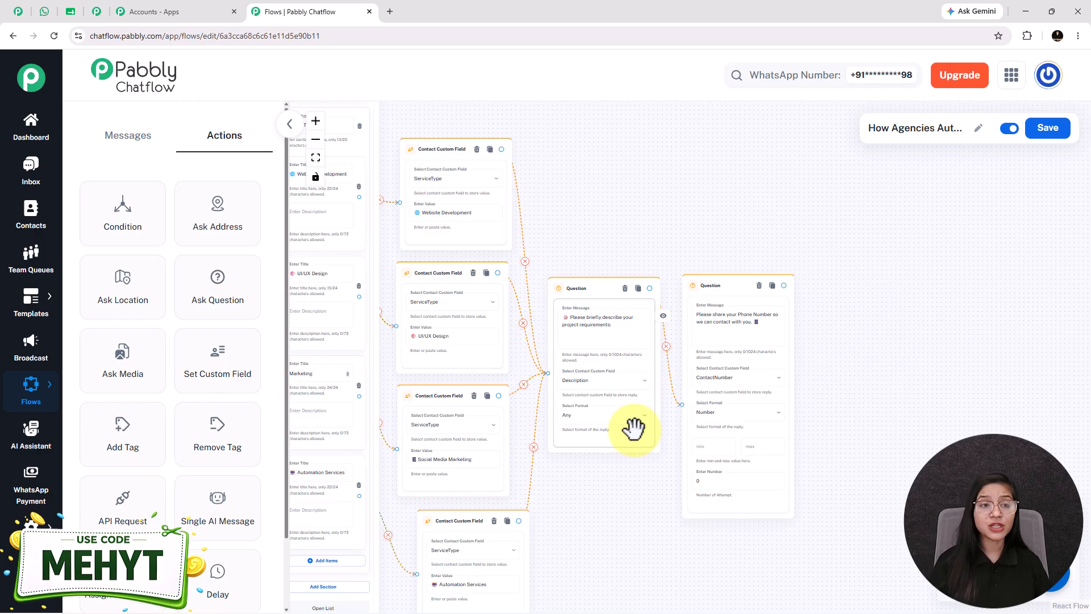
- Move the welcome Text Button, full name question and business name question downward to line up with the service list
drag(597, 477, 752, 438)
scroll(752, 438, down, 2)
drag(397, 314, 384, 411)
drag(409, 226, 408, 435)
drag(391, 480, 577, 462)
drag(504, 219, 513, 369)
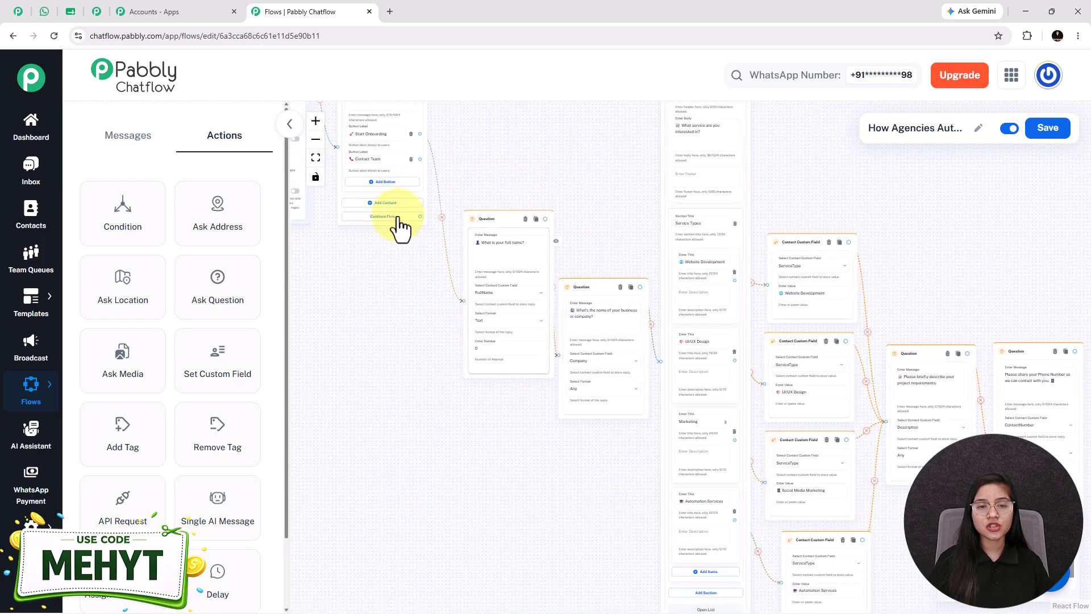
drag(399, 163, 427, 364)
drag(396, 253, 382, 228)
drag(593, 512, 522, 484)
drag(431, 198, 431, 226)
drag(521, 485, 499, 476)
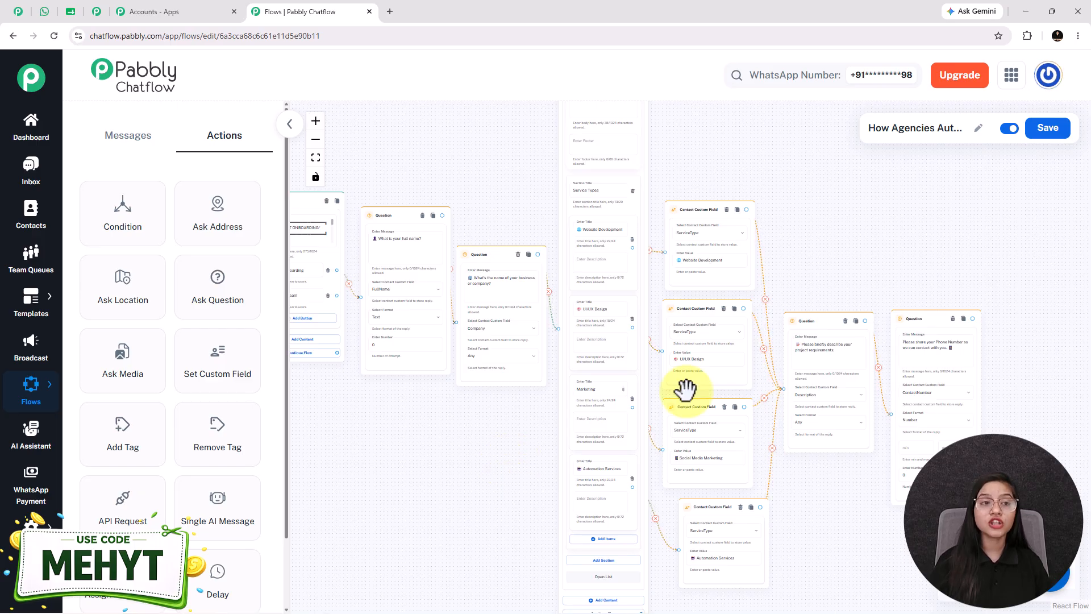
- Switch to WhatsApp and examine the name, company, service and contact details in the final onboarding confirmation message
click(44, 12)
scroll(681, 433, down, 2)
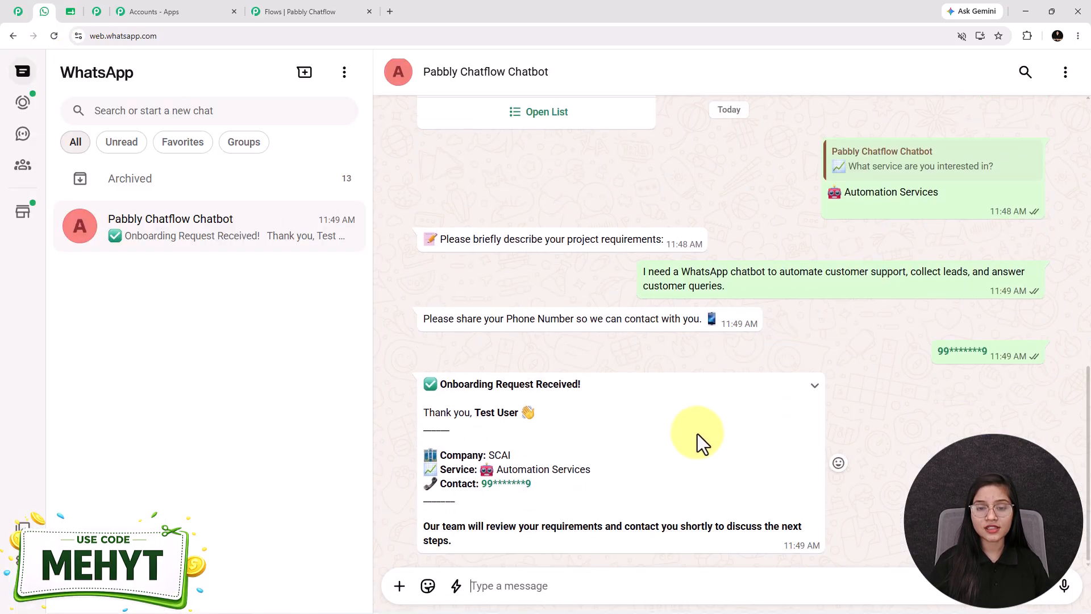
drag(475, 413, 542, 410)
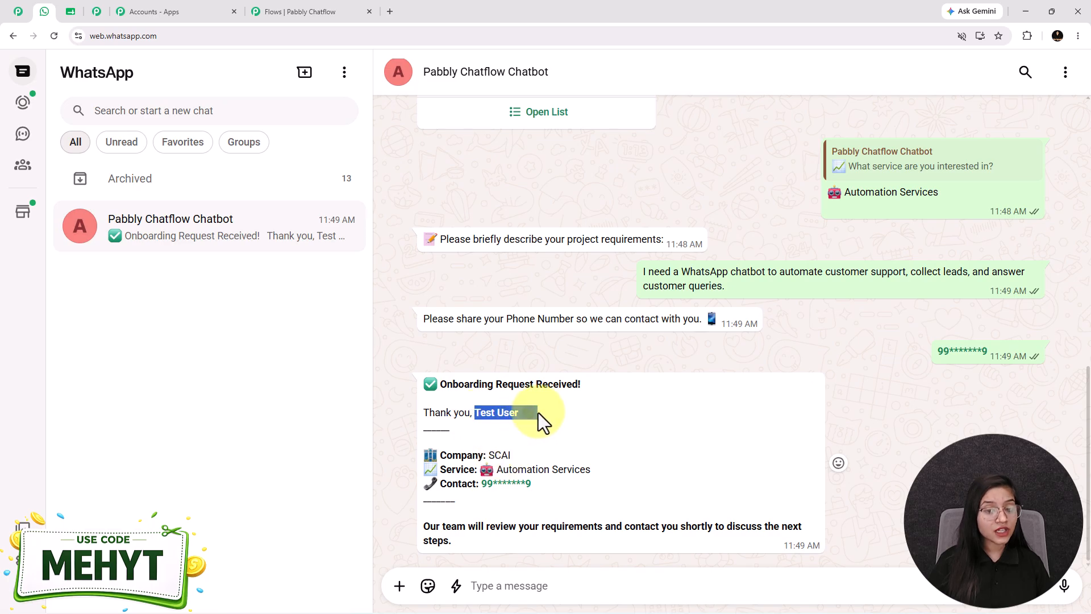
drag(488, 455, 483, 486)
click(494, 522)
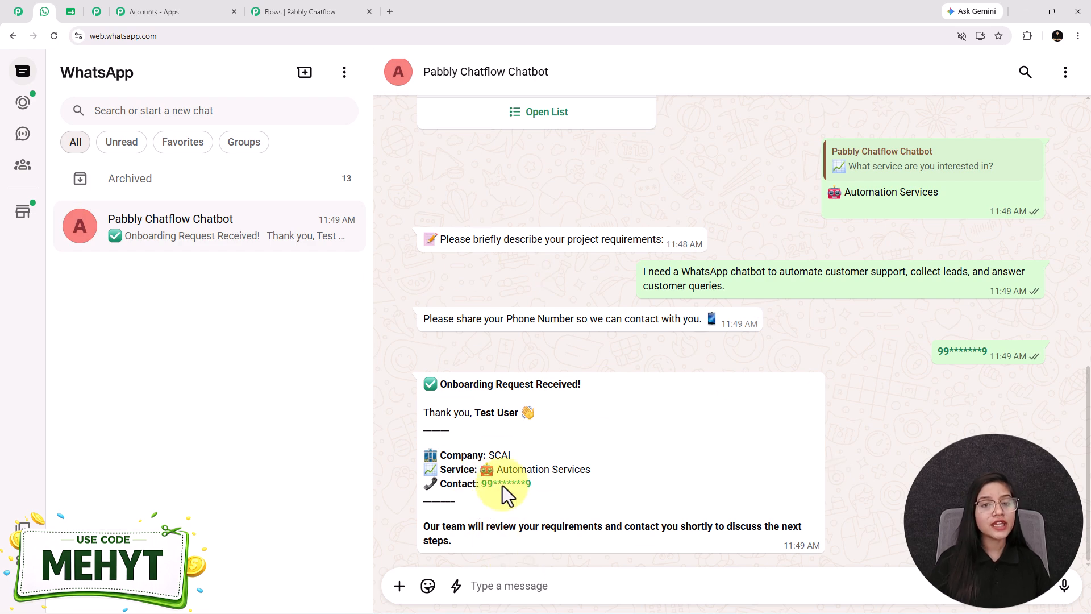
- In Pabbly Chatflow, add a Text Button node after the phone number question with the "Onboarding Request Received!" message using $FullName, $Company, $ServiceType and $ContactNumber
click(334, 10)
click(129, 142)
drag(117, 225, 627, 286)
scroll(626, 287, down, 3)
click(641, 257)
scroll(647, 256, up, 1)
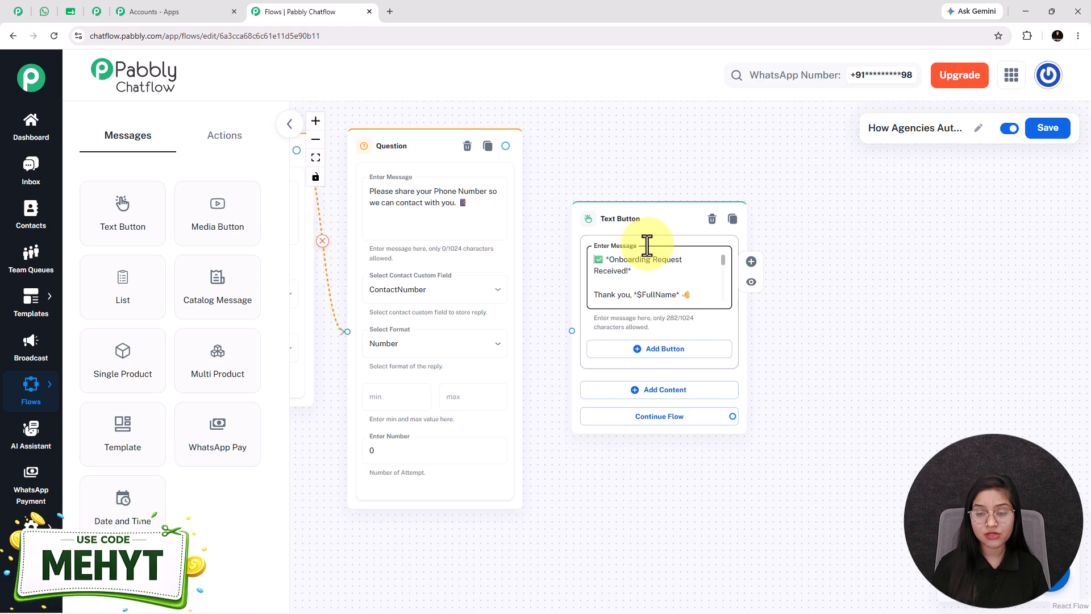
- Examine the custom field variables used in the confirmation message of the new Text Button node
scroll(647, 245, down, 3)
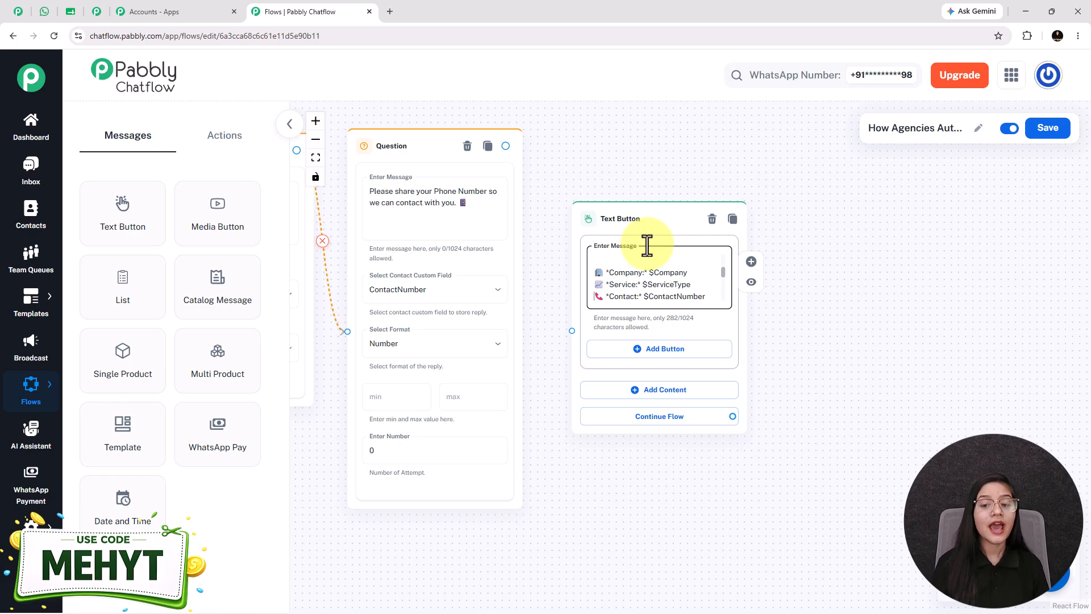
scroll(685, 291, up, 3)
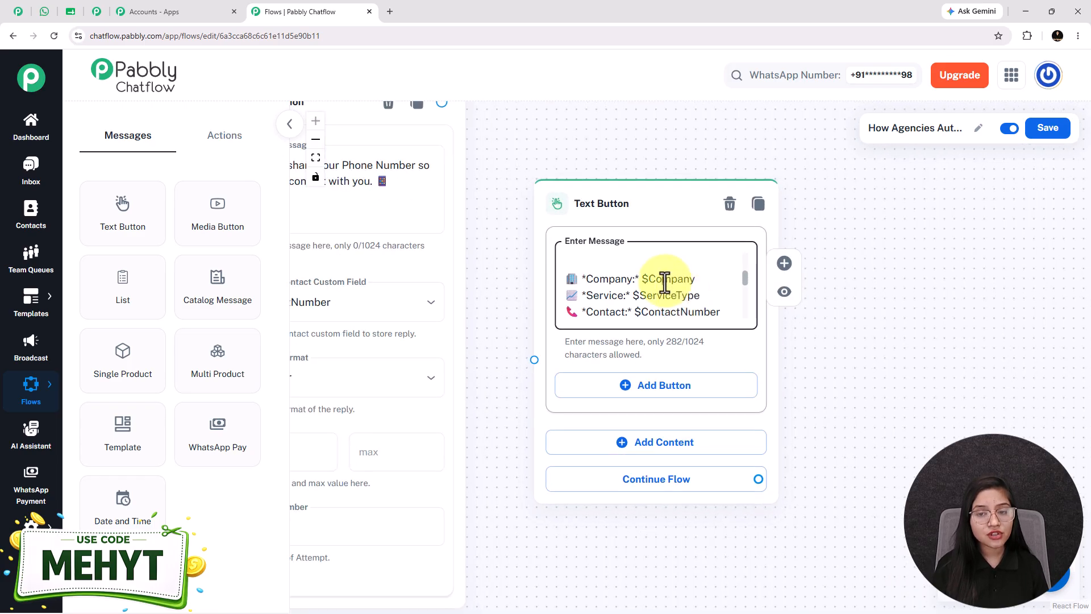
double_click(671, 296)
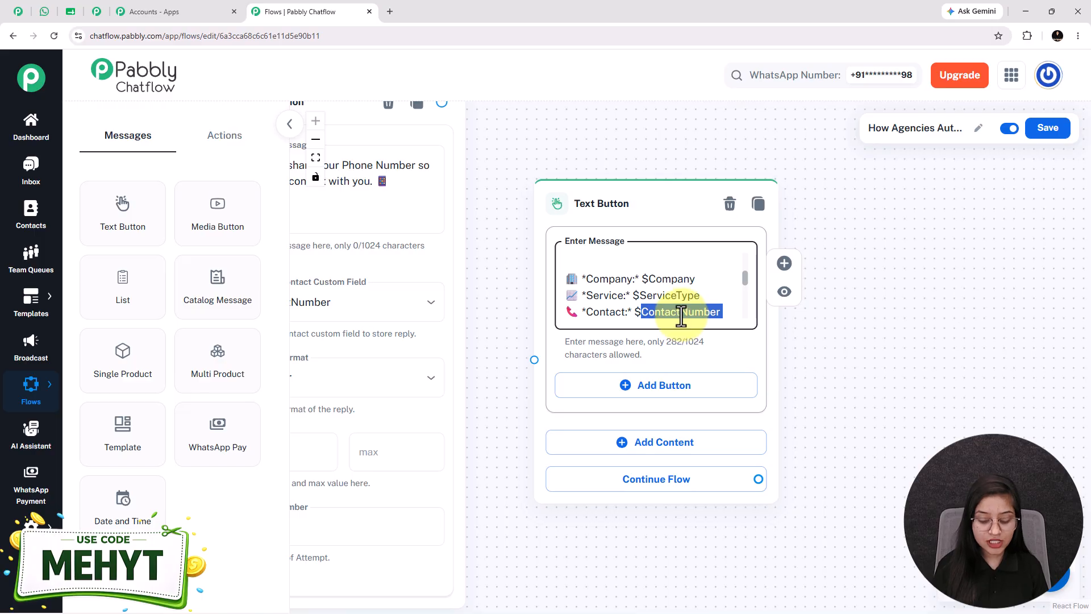
key(Up)
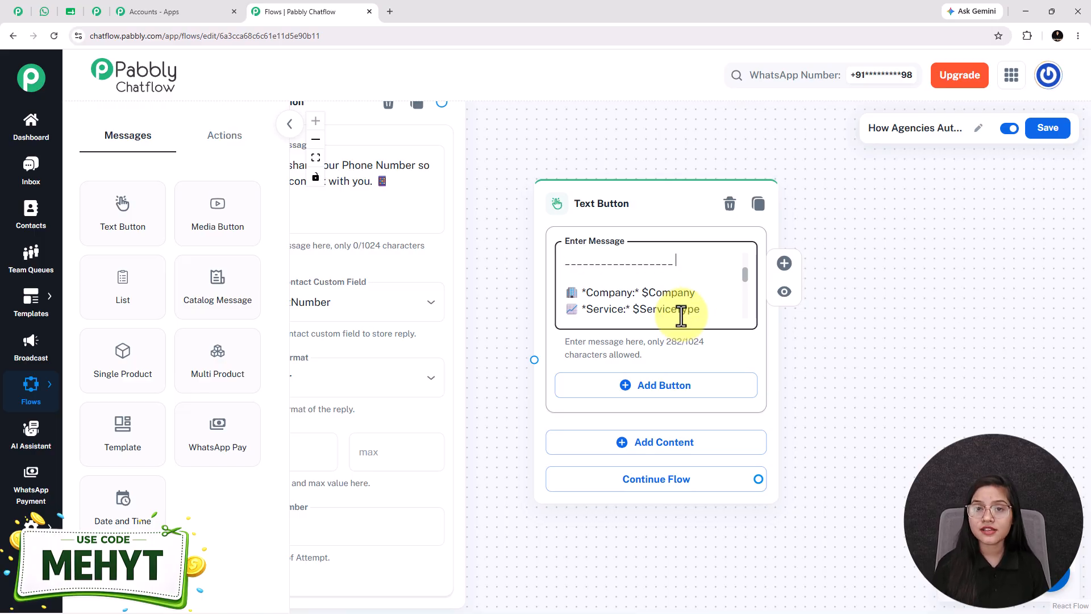
key(Up)
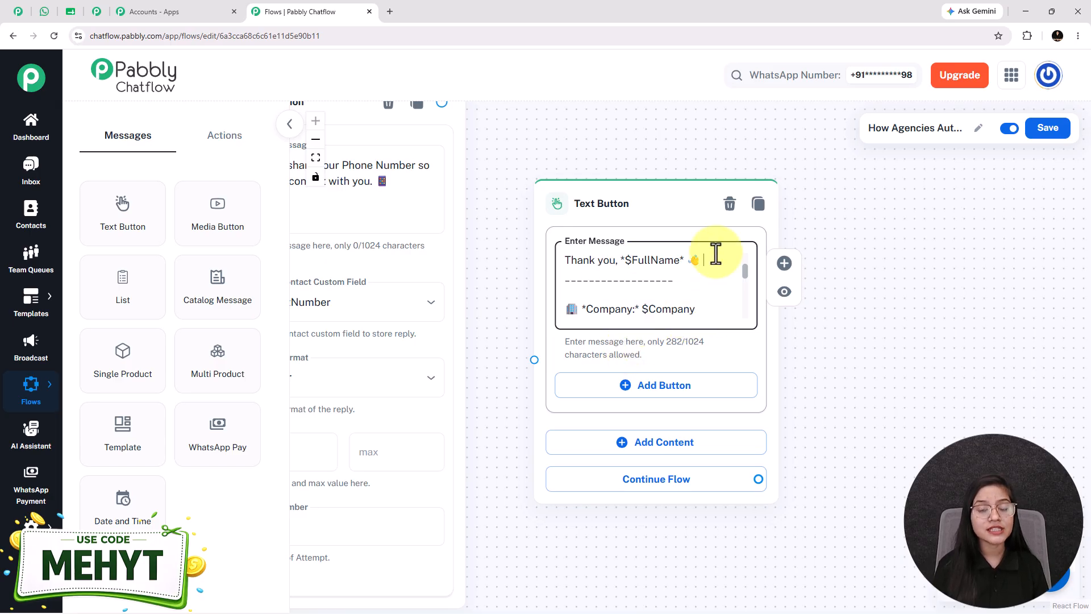
- Check the custom fields selected in the question nodes against the variables in the confirmation message
scroll(699, 288, down, 1)
scroll(700, 289, down, 1)
drag(587, 524, 1079, 522)
drag(578, 543, 1052, 534)
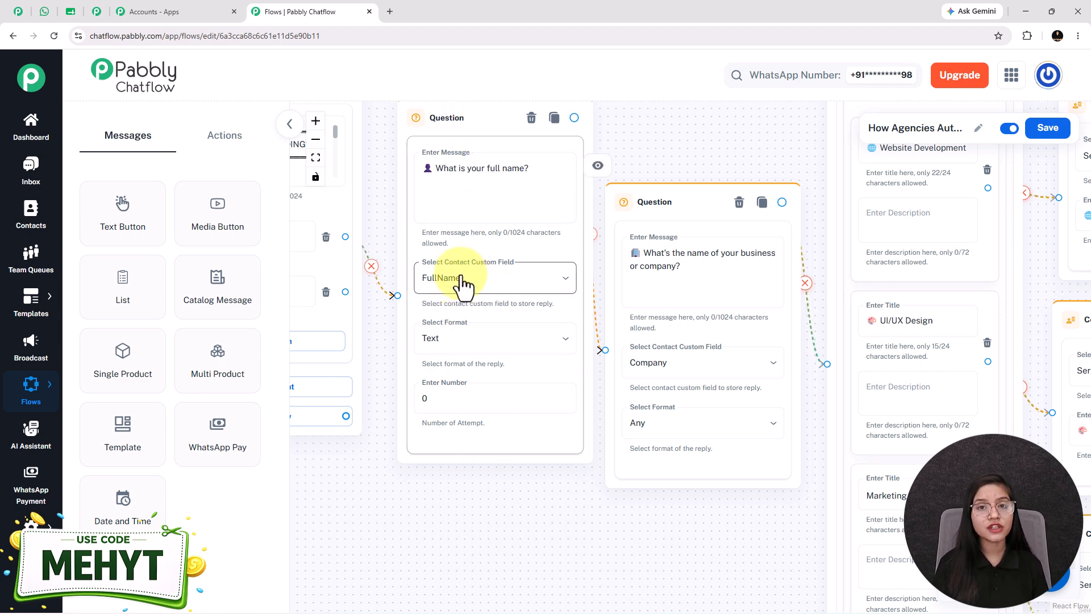
drag(719, 556, 391, 466)
drag(978, 210, 419, 147)
drag(828, 207, 828, 243)
drag(874, 171, 568, 117)
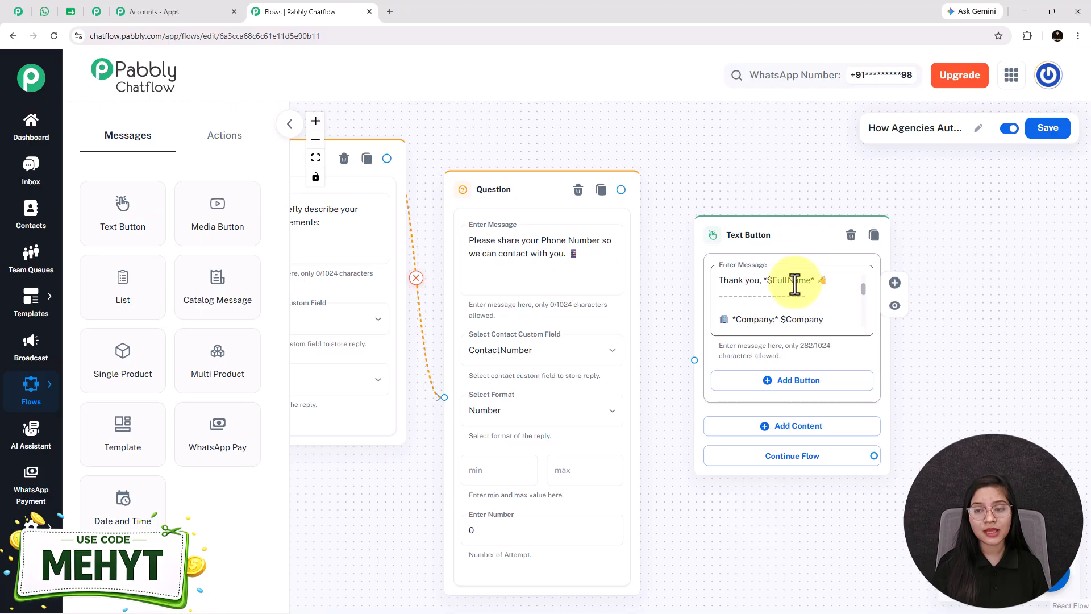
- Connect the phone number question to the confirmation Text Button node
scroll(797, 280, down, 2)
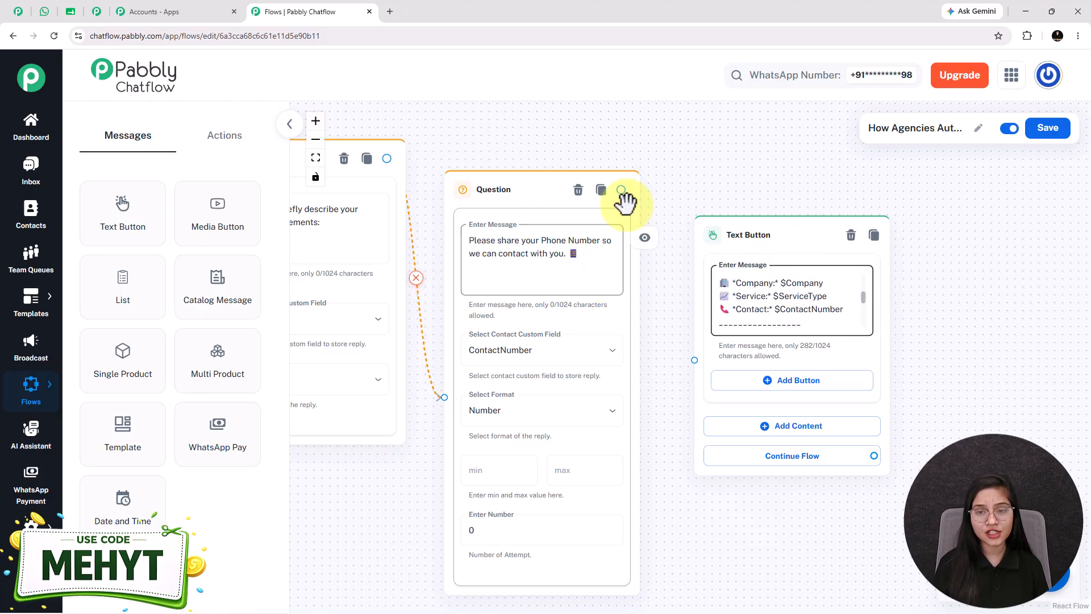
drag(622, 190, 693, 360)
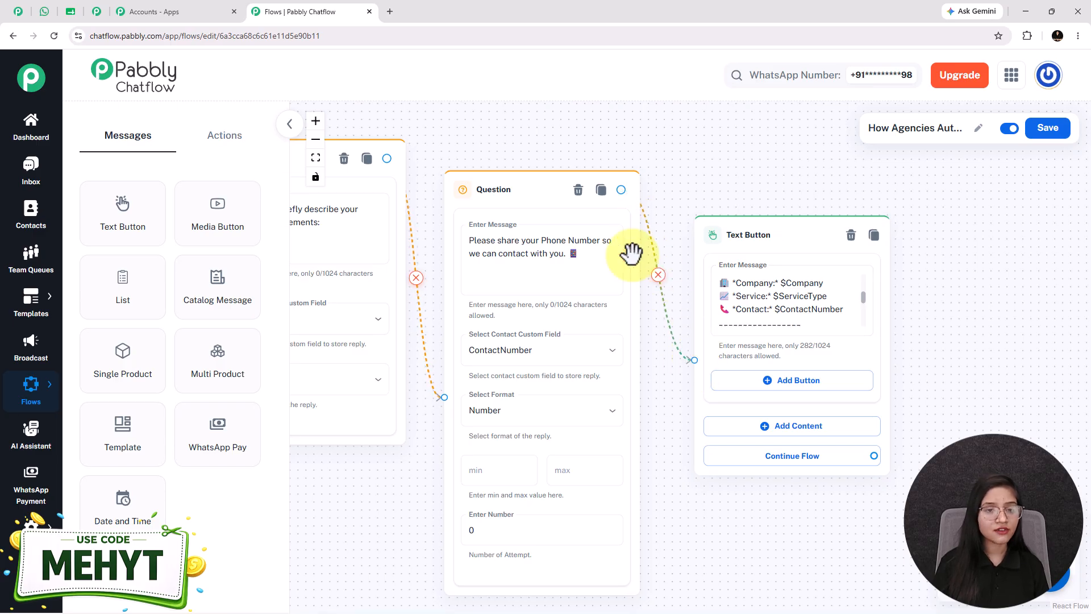
- Fit the whole flow in view and move the Trigger node down in line with the welcome Text Button
click(316, 158)
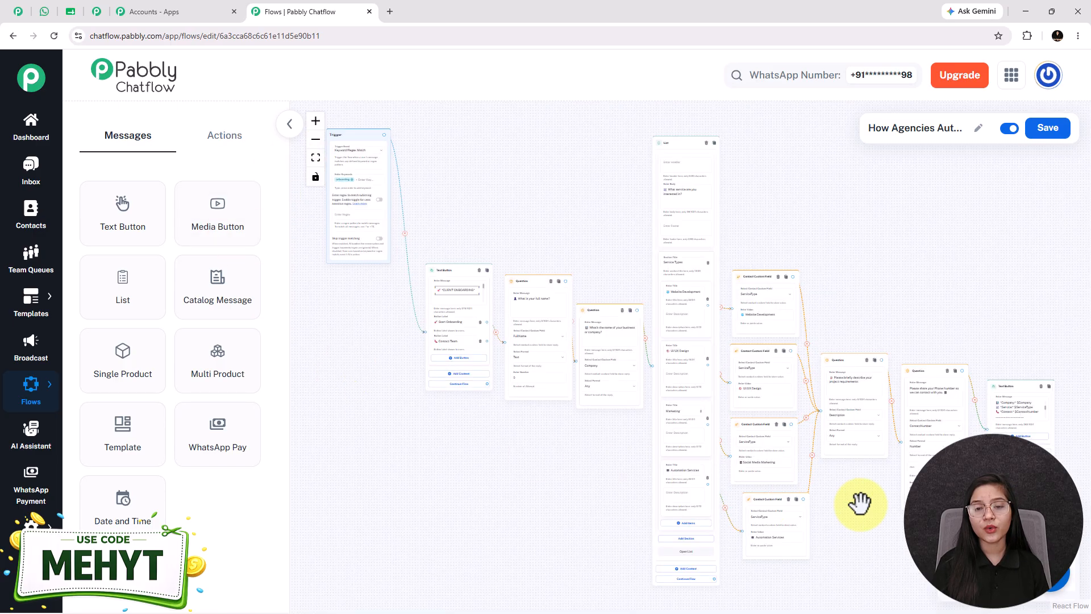
drag(348, 137, 354, 270)
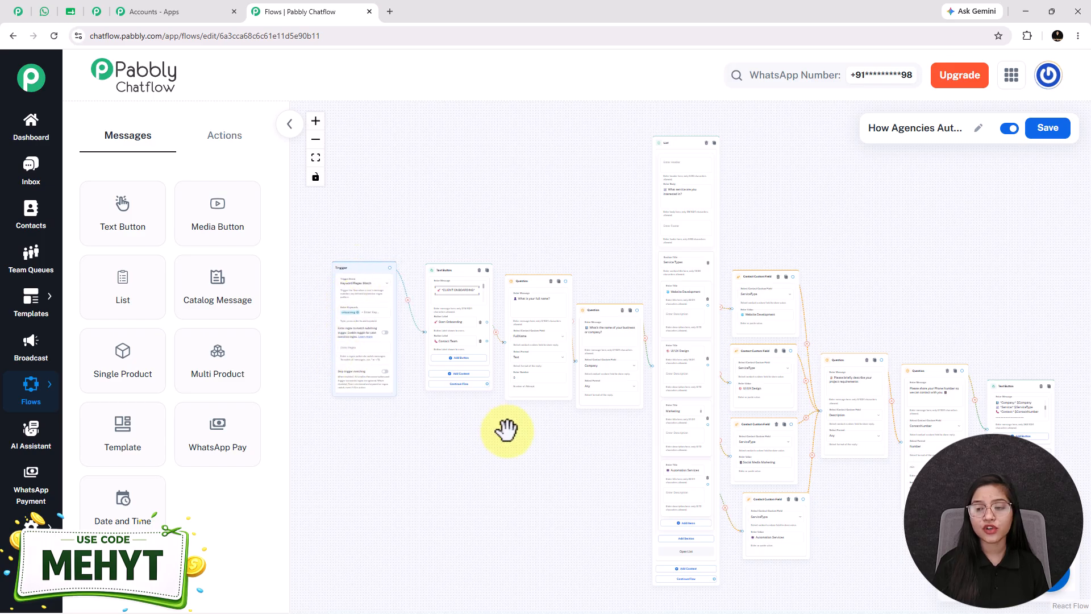
- Save the flow and move the phone number question, confirmation Text Button and project requirements question nodes up to align the layout
drag(506, 430, 492, 405)
click(1055, 138)
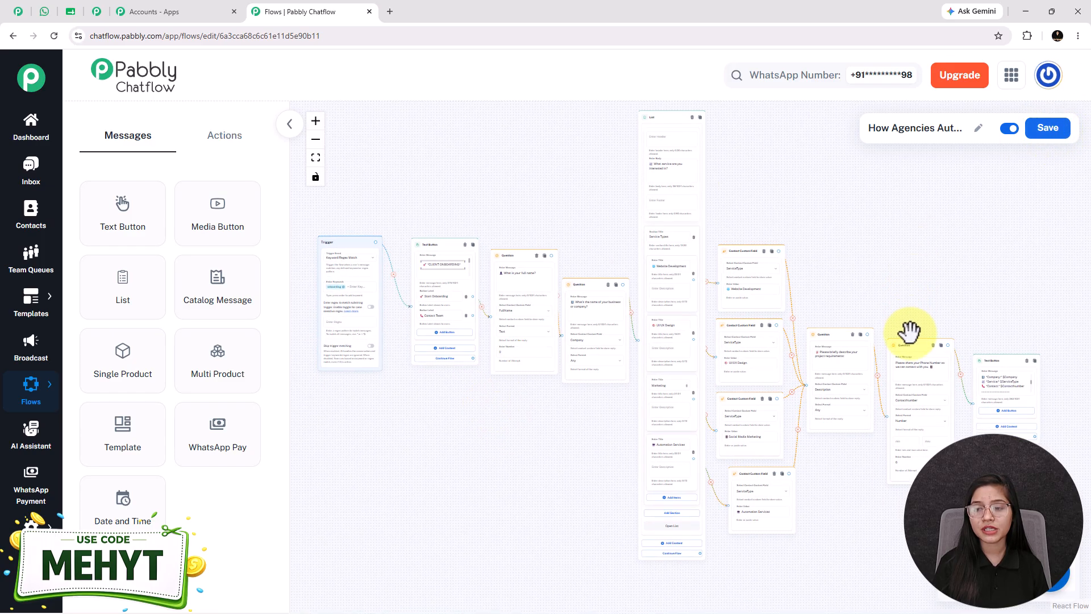
drag(933, 341, 926, 295)
drag(986, 358, 1000, 307)
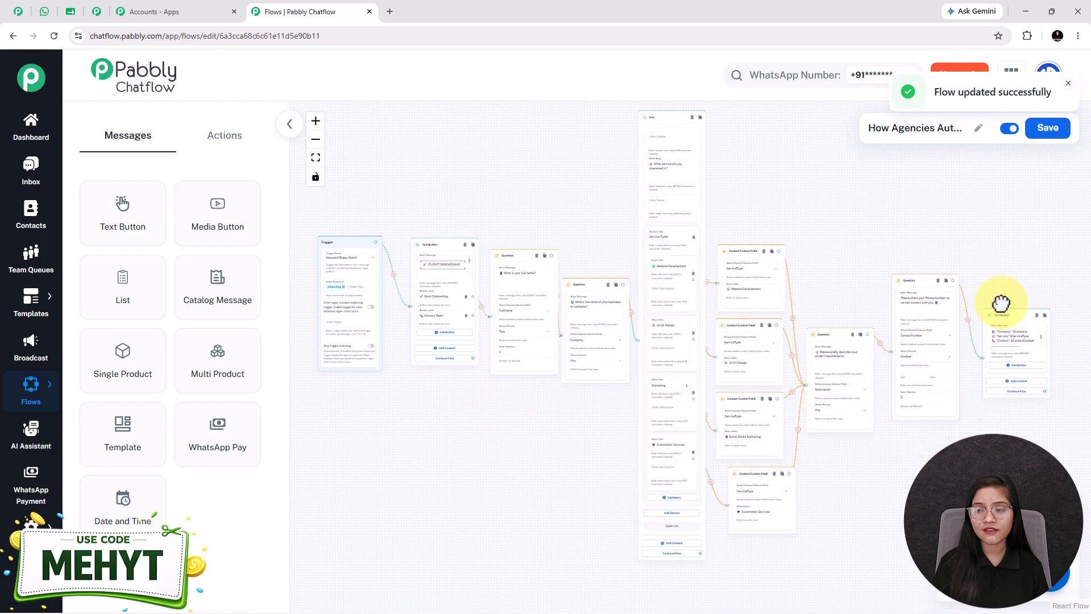
drag(836, 329, 840, 284)
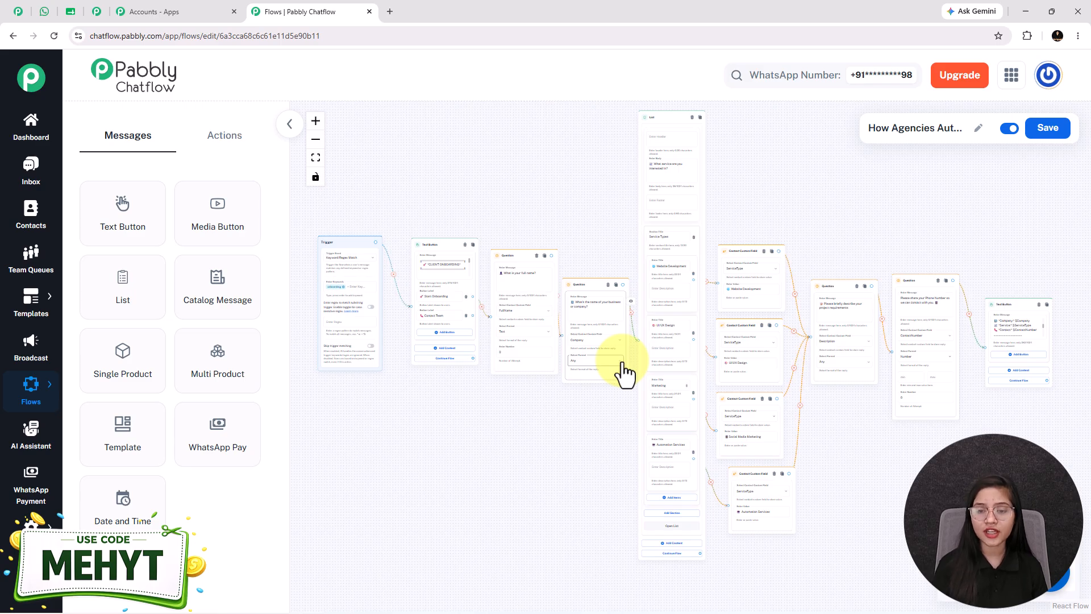
- Switch to WhatsApp Web to review the chatbot's onboarding conversation from welcome message to confirmation, and open the Pabbly Chatflow website
click(42, 12)
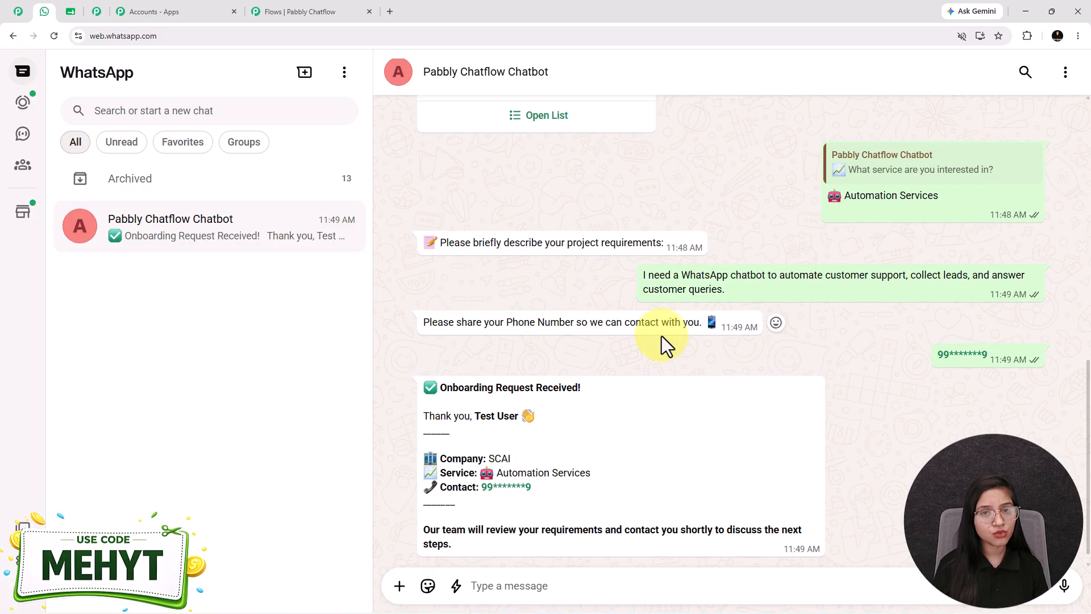
scroll(661, 336, up, 6)
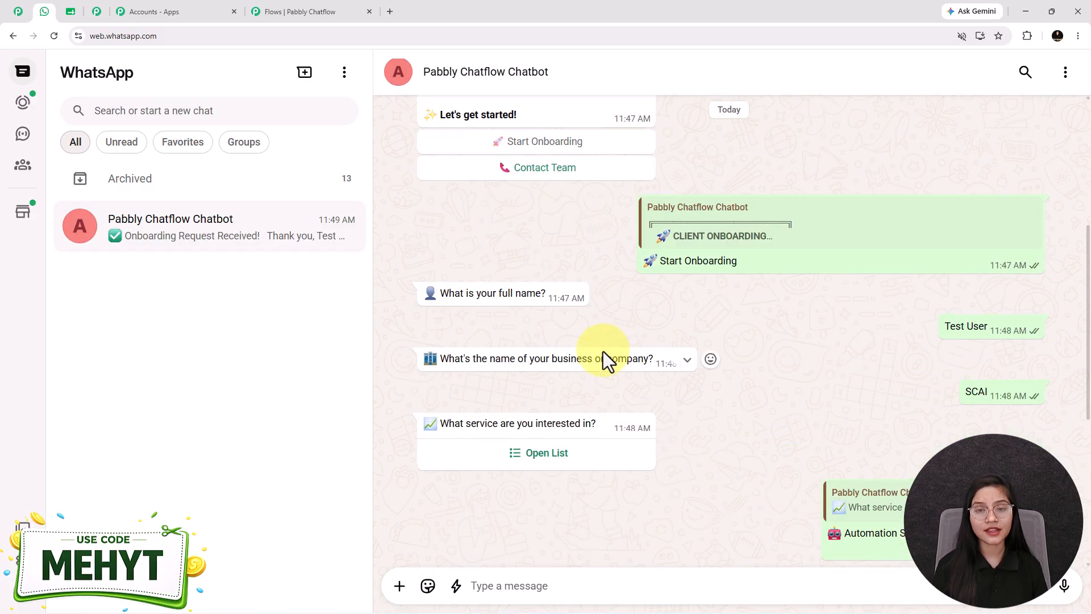
scroll(603, 351, up, 3)
scroll(602, 351, down, 4)
scroll(603, 349, up, 2)
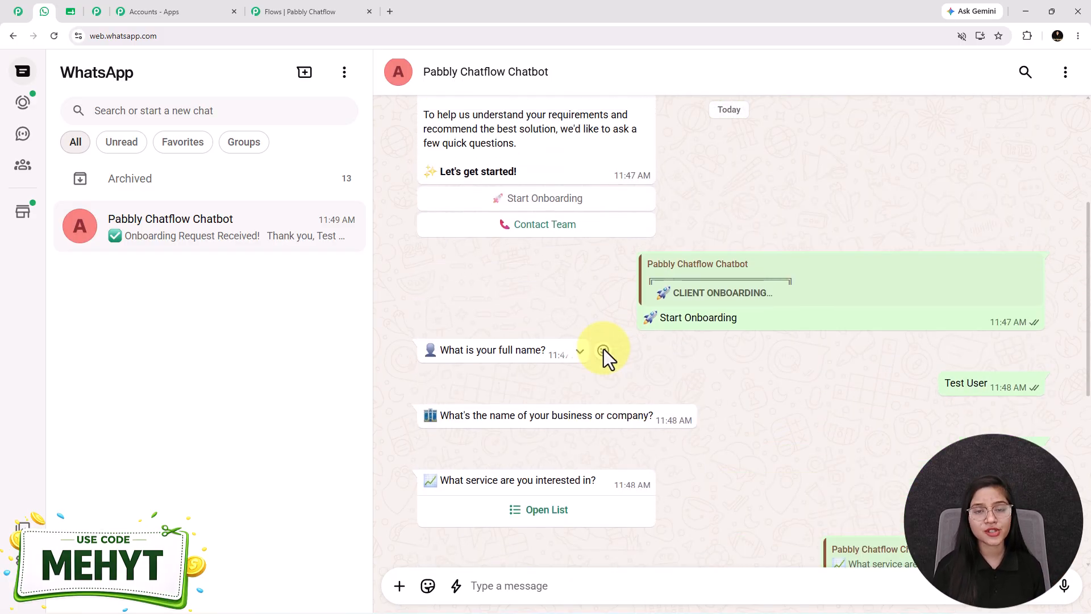
scroll(603, 349, up, 2)
scroll(595, 356, down, 1)
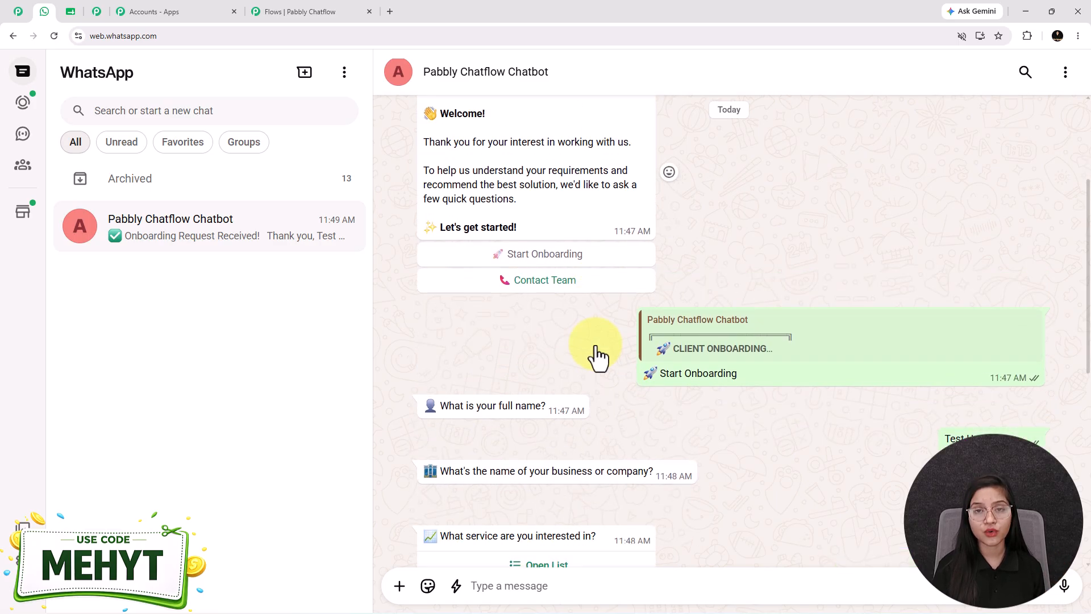
scroll(595, 348, down, 8)
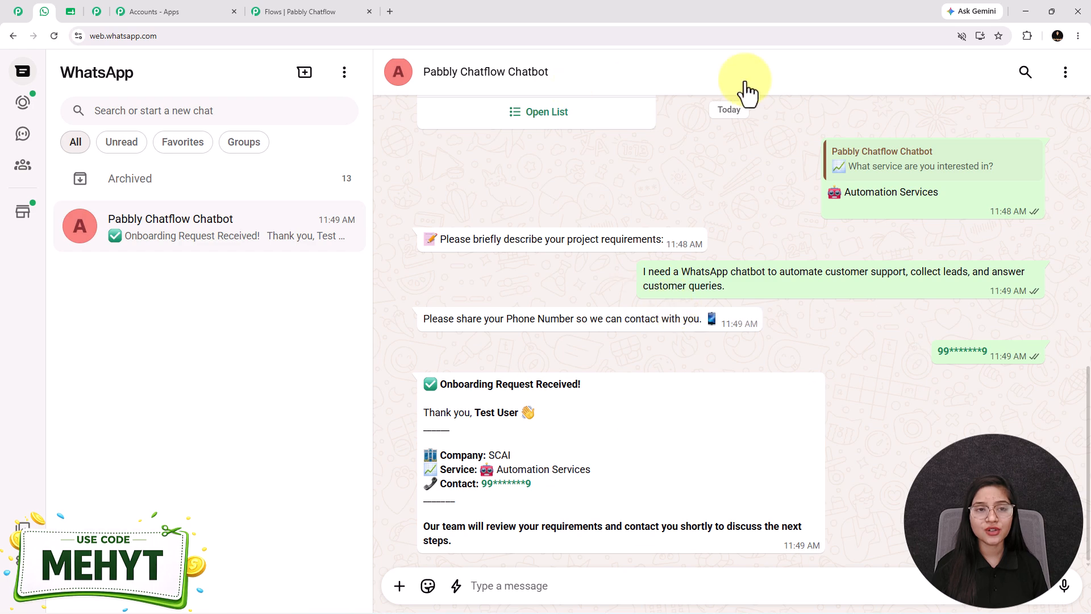
click(18, 12)
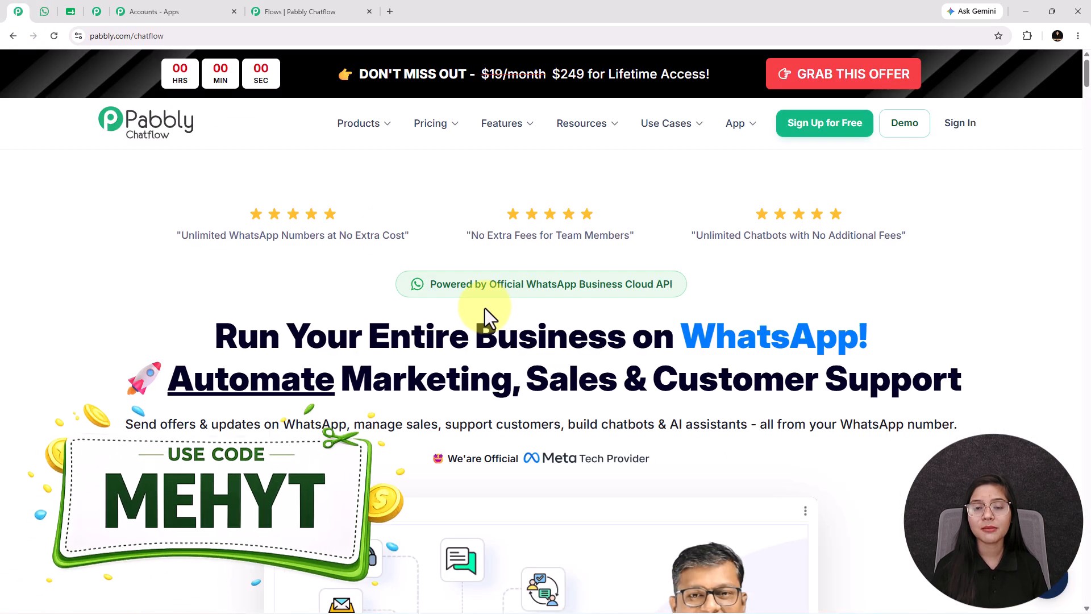